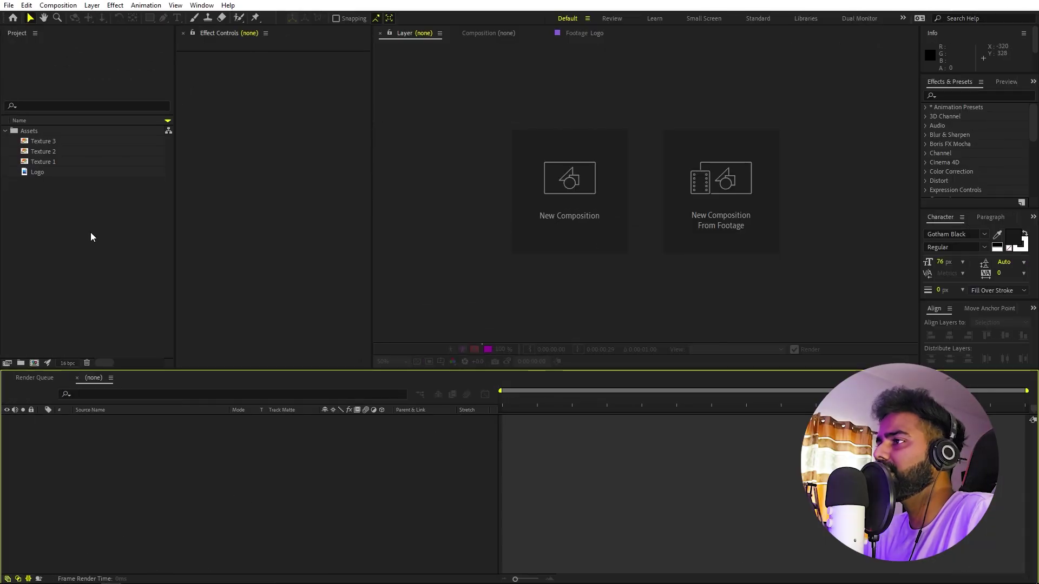
- Preview the Texture 1, Texture 2, Texture 3 and Logo footage in the Assets folder
left_click(44, 161)
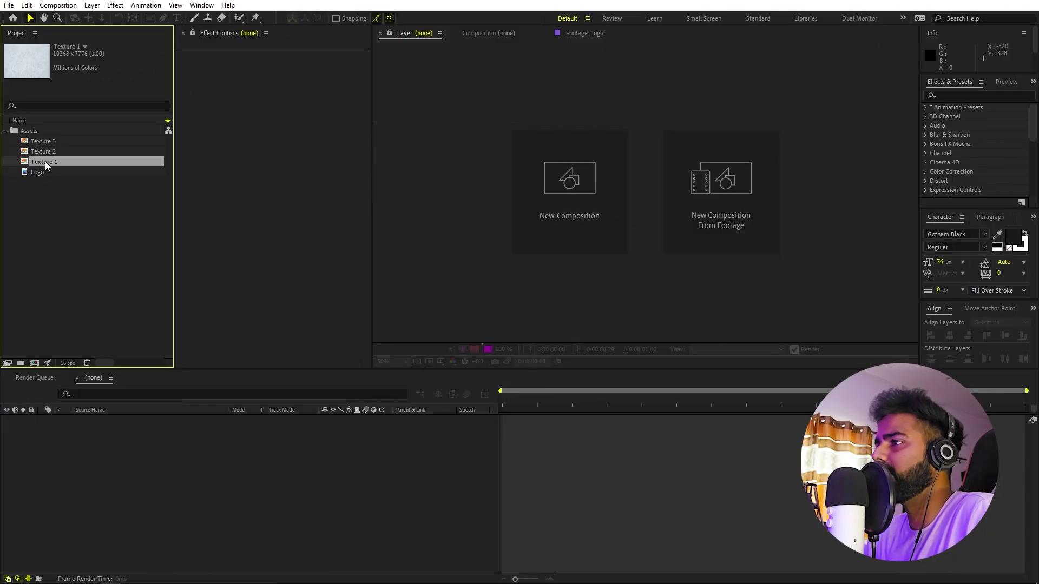
double_click(46, 161)
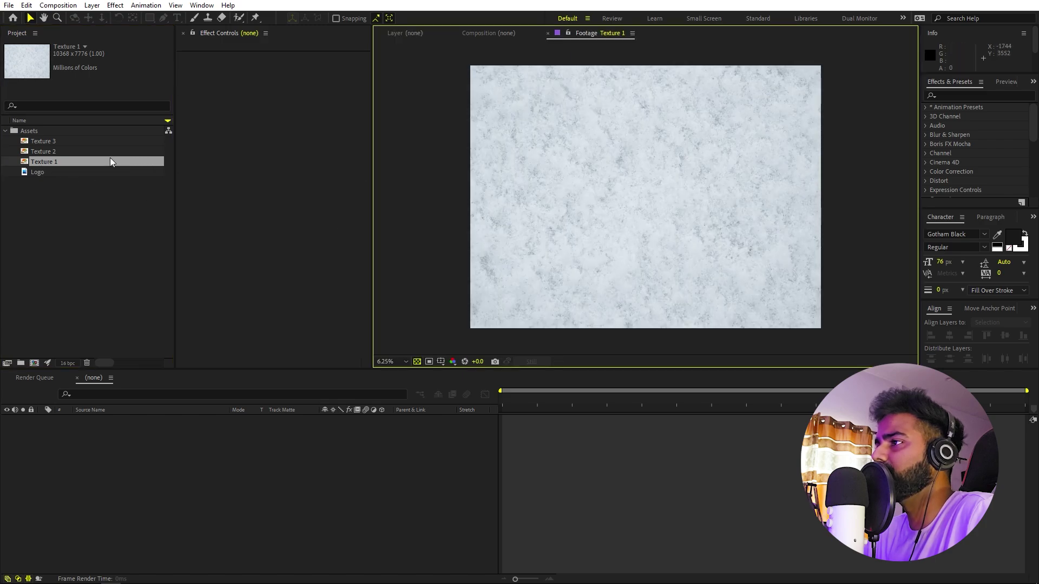
left_click(58, 152)
double_click(58, 151)
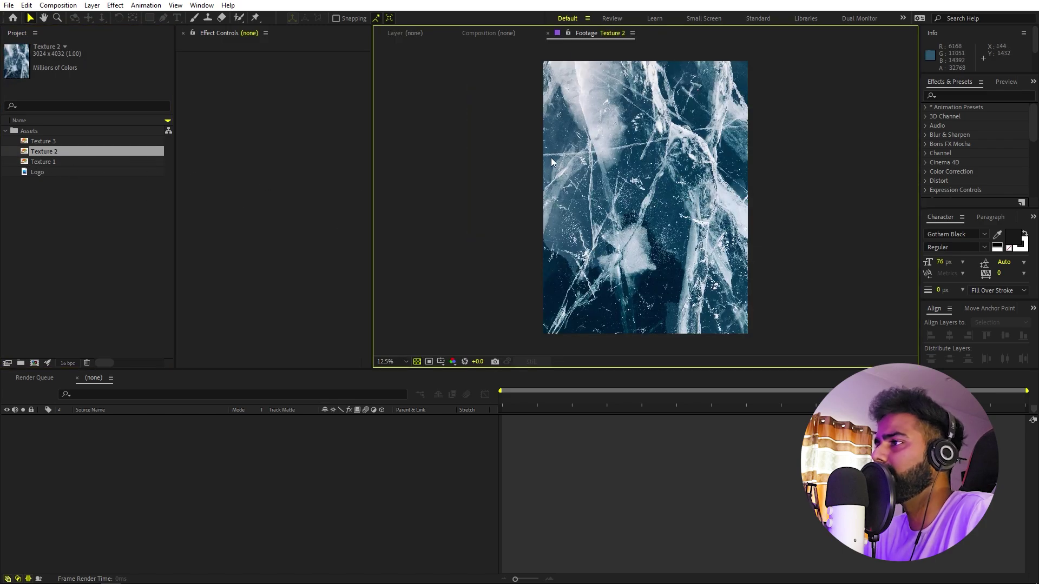
double_click(49, 140)
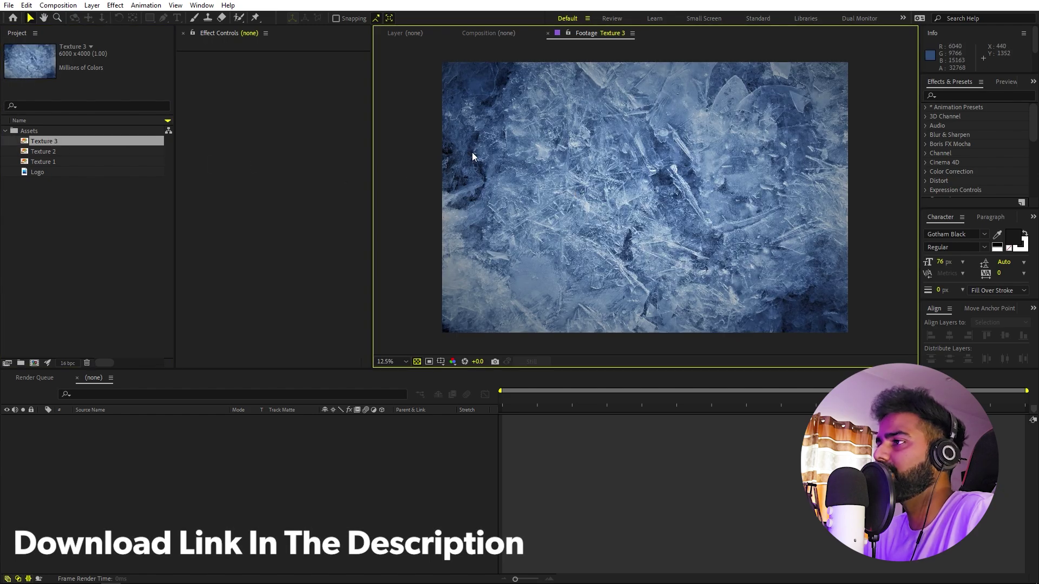
double_click(39, 171)
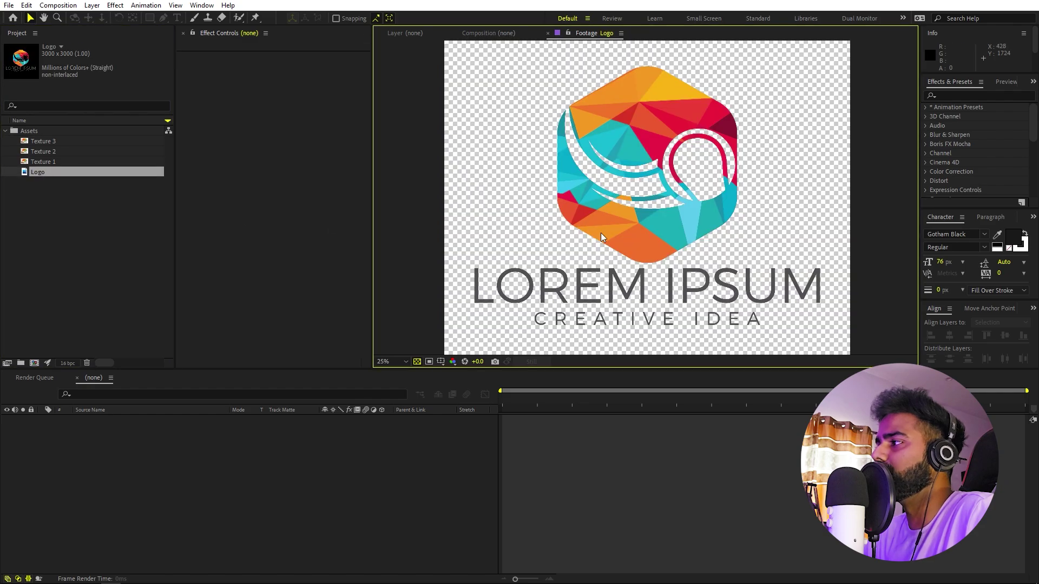
left_click(65, 273)
left_click(414, 35)
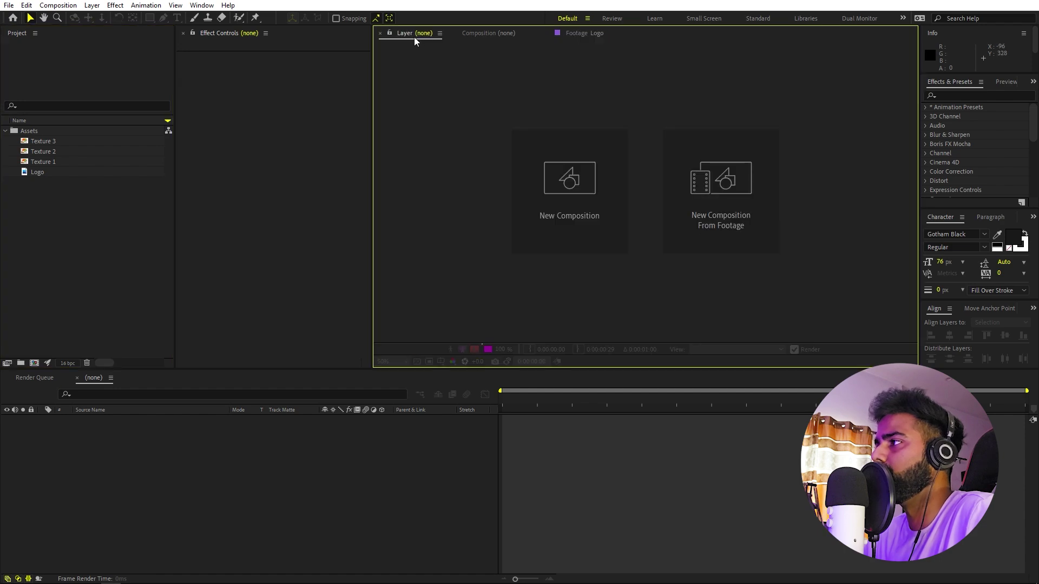
left_click(251, 449)
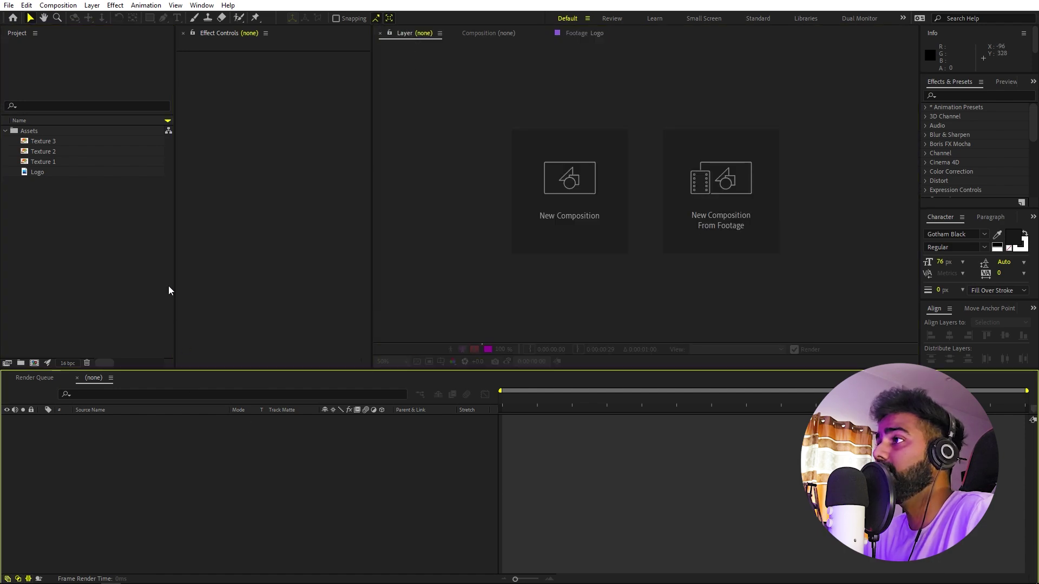
- Create a 1920x1080, 30 fps, 10-second composition named Main
left_click(58, 5)
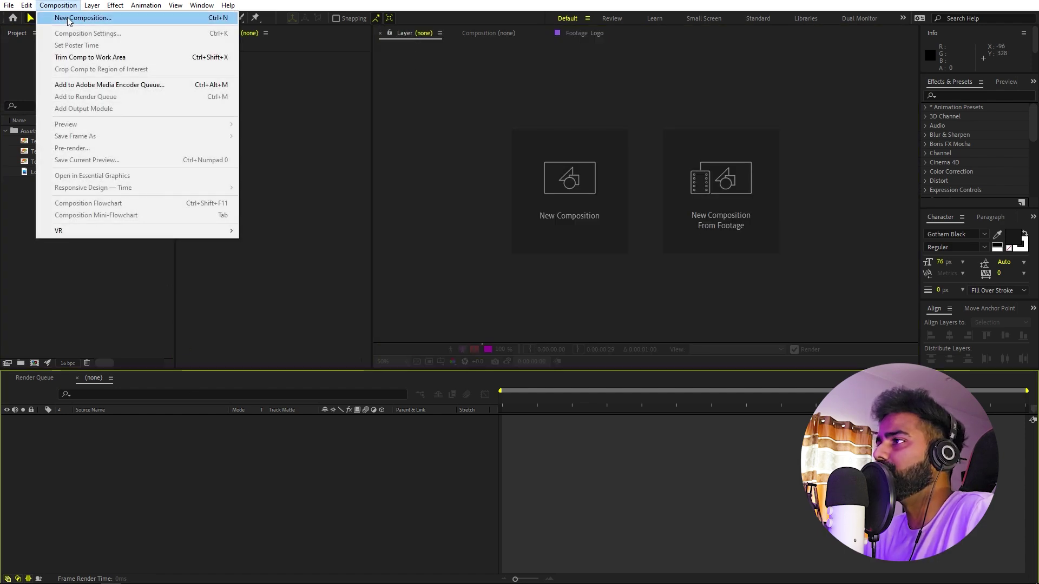
left_click(68, 18)
type("Main")
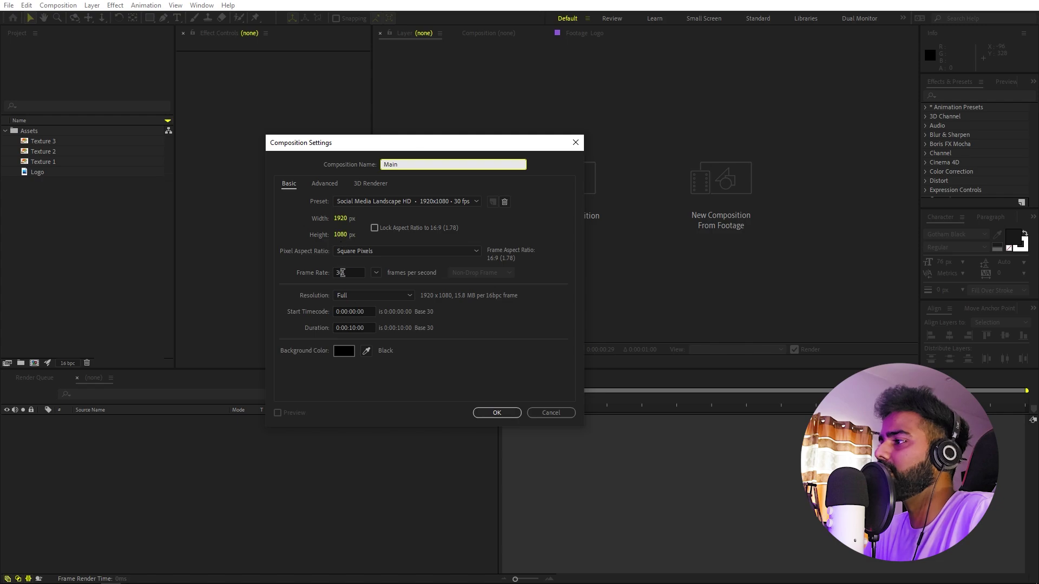
left_click(508, 415)
left_click(99, 272)
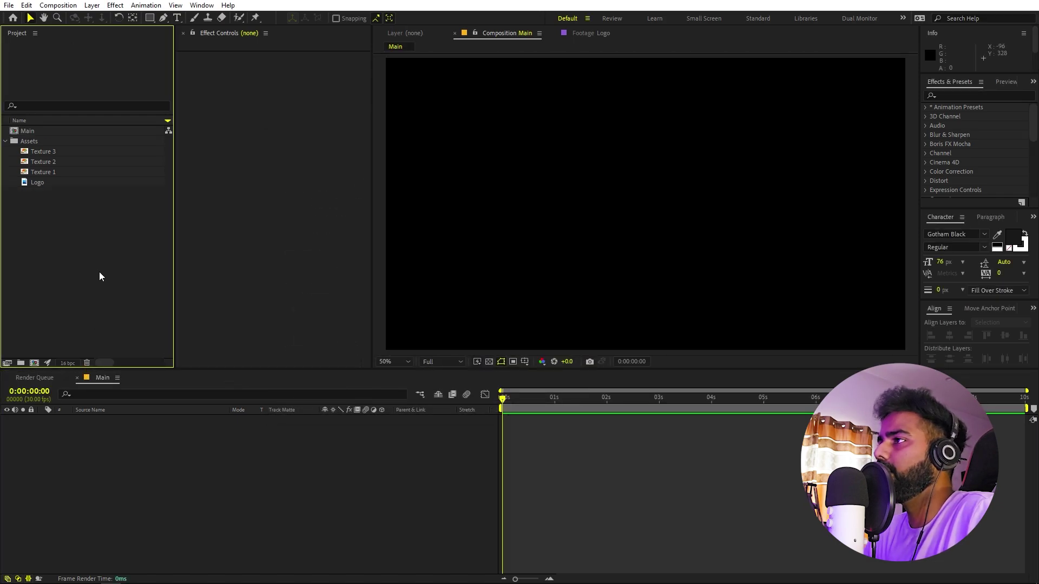
- Create a second 1920x1080, 30 fps, 10-second composition named Asset and open it
left_click(62, 6)
left_click(71, 17)
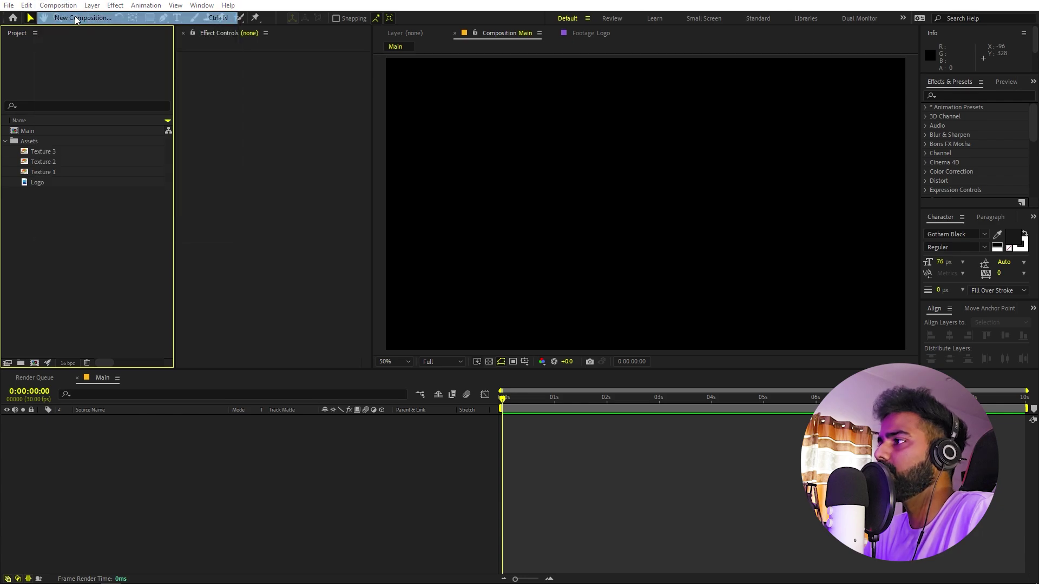
type("Asset")
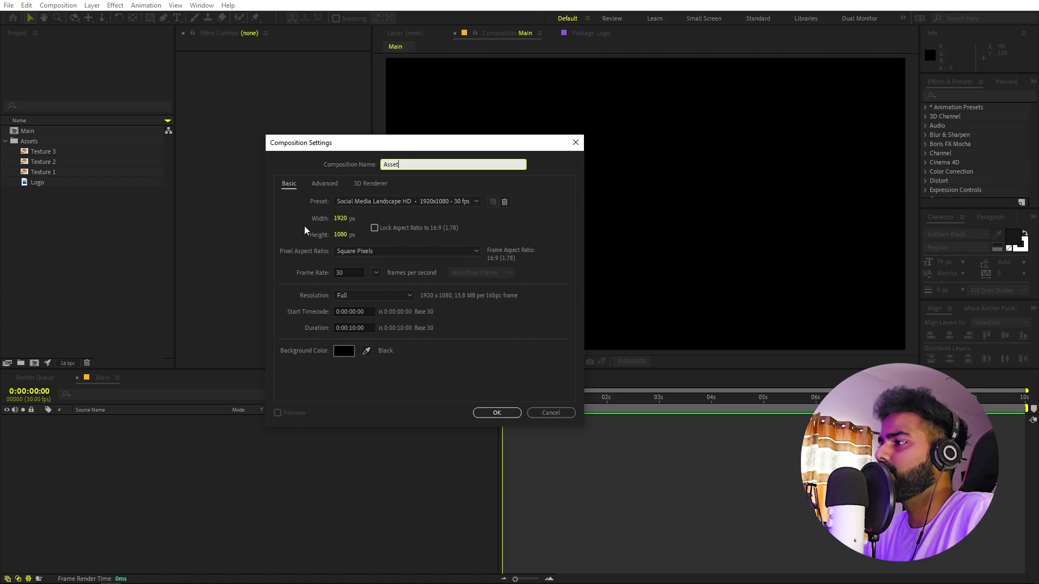
left_click(497, 414)
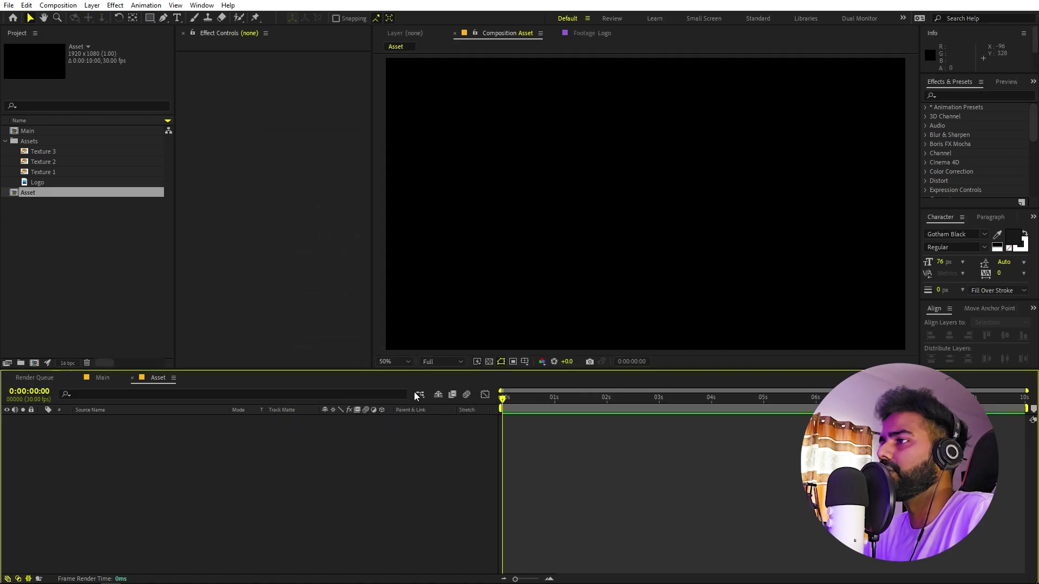
double_click(42, 197)
left_click(50, 216)
- Add the Logo footage to the Asset composition and scale it to 29.8%
left_click_drag(38, 183, 144, 480)
key("s")
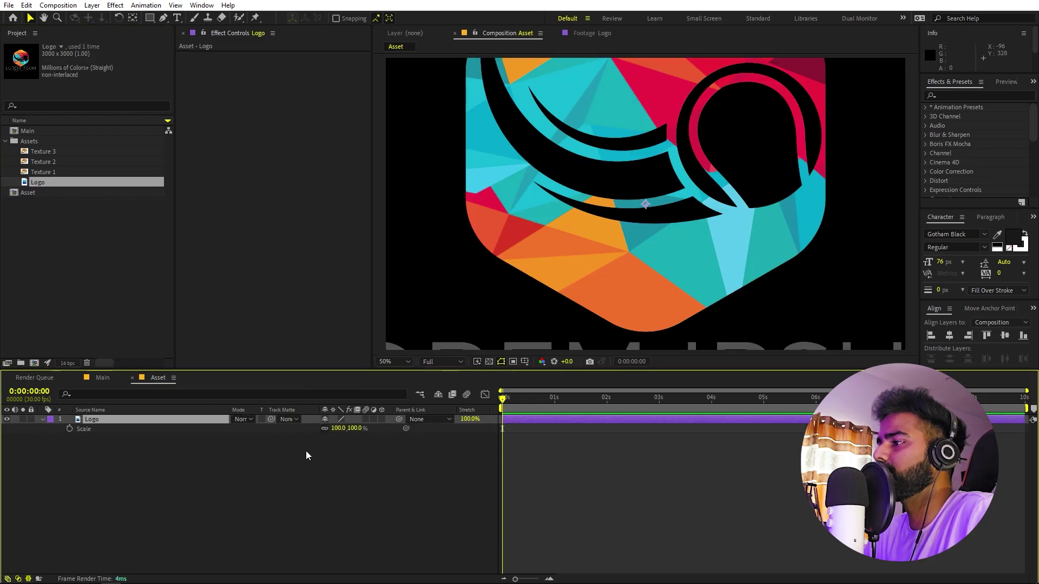
left_click_drag(342, 434, 316, 435)
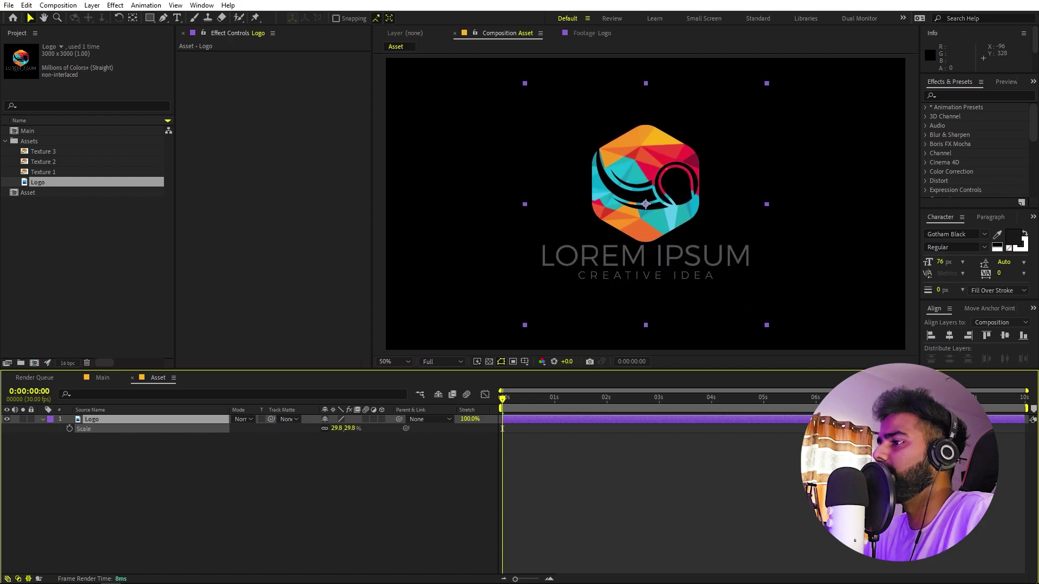
left_click(160, 459)
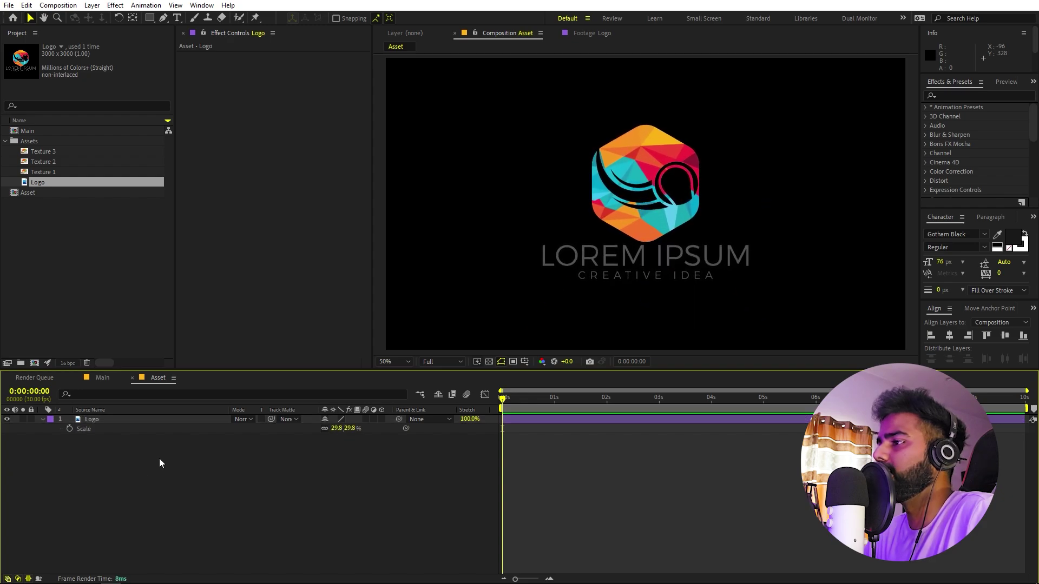
- Add Texture 1 to the Main composition and scale it to 20.3% so it fills the frame
left_click(103, 379)
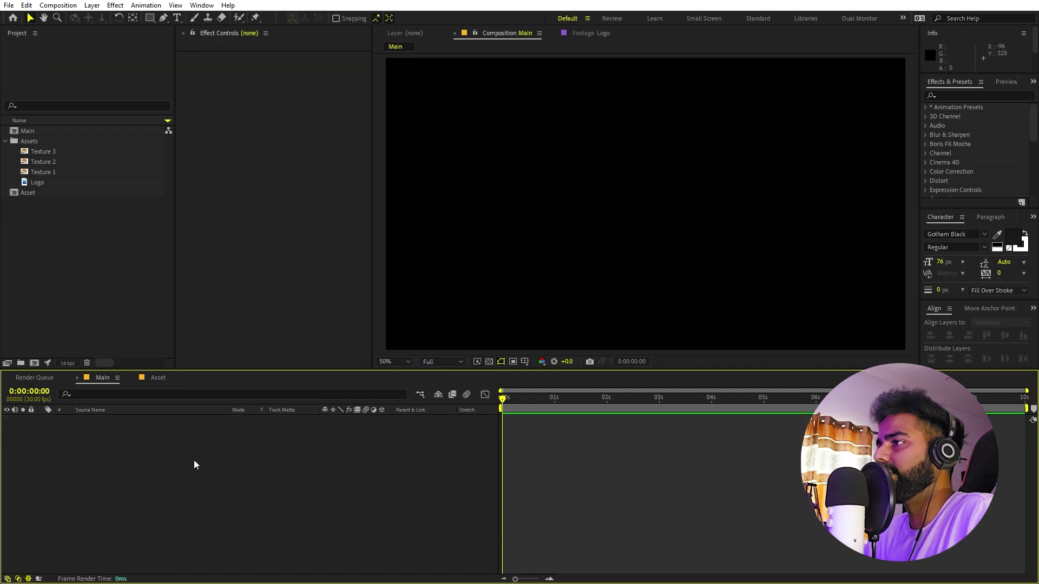
left_click(51, 171)
left_click_drag(51, 171, 127, 465)
scroll(566, 235, "down", 6)
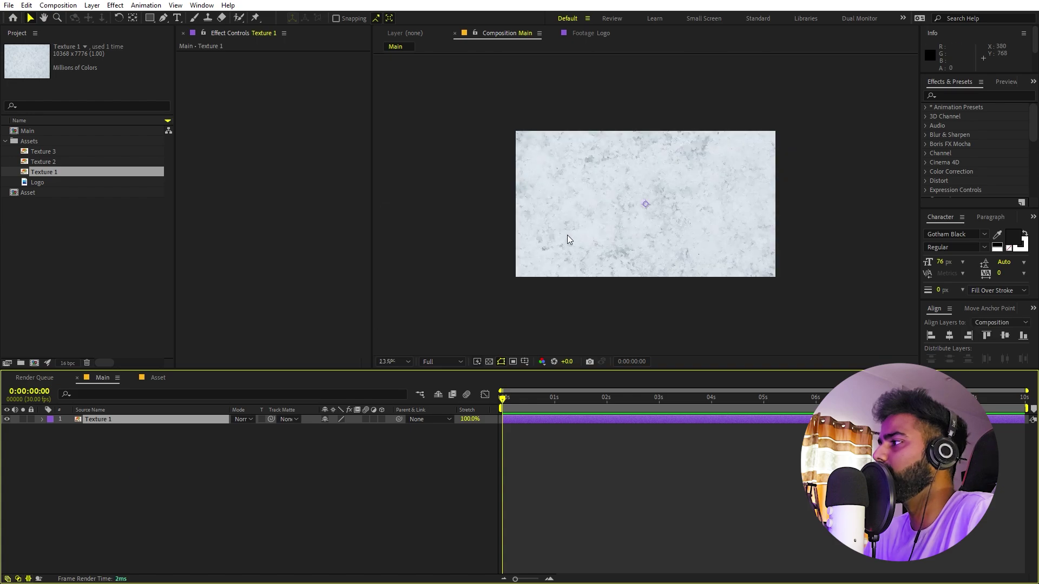
key("s")
left_click_drag(338, 429, 293, 428)
scroll(576, 231, "up", 6)
left_click_drag(627, 228, 626, 228)
scroll(974, 152, "down", 2)
- Find the Curves effect and apply it to the Texture 1 layer
left_click(658, 419)
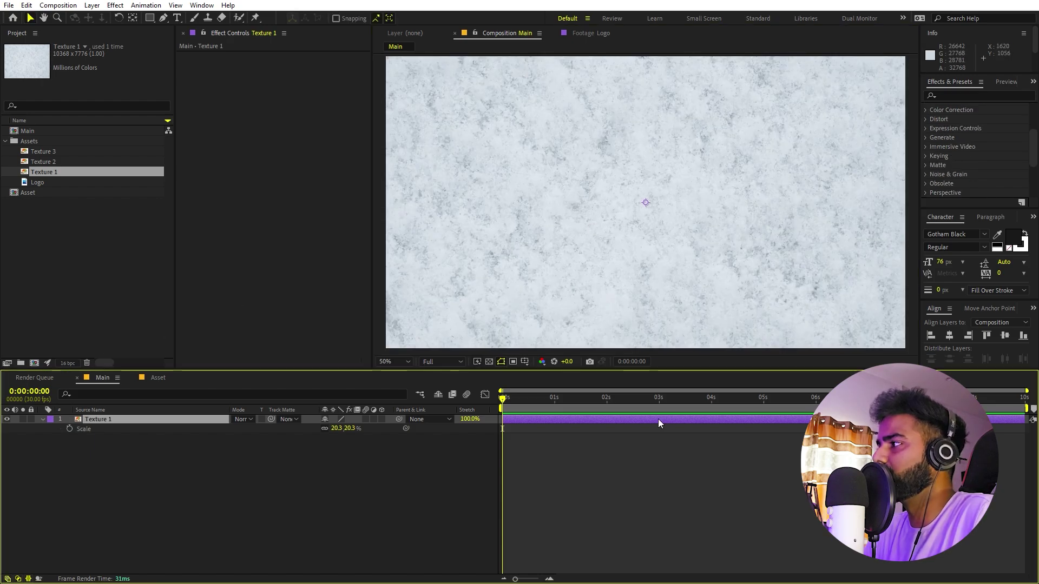
left_click(964, 96)
type("c")
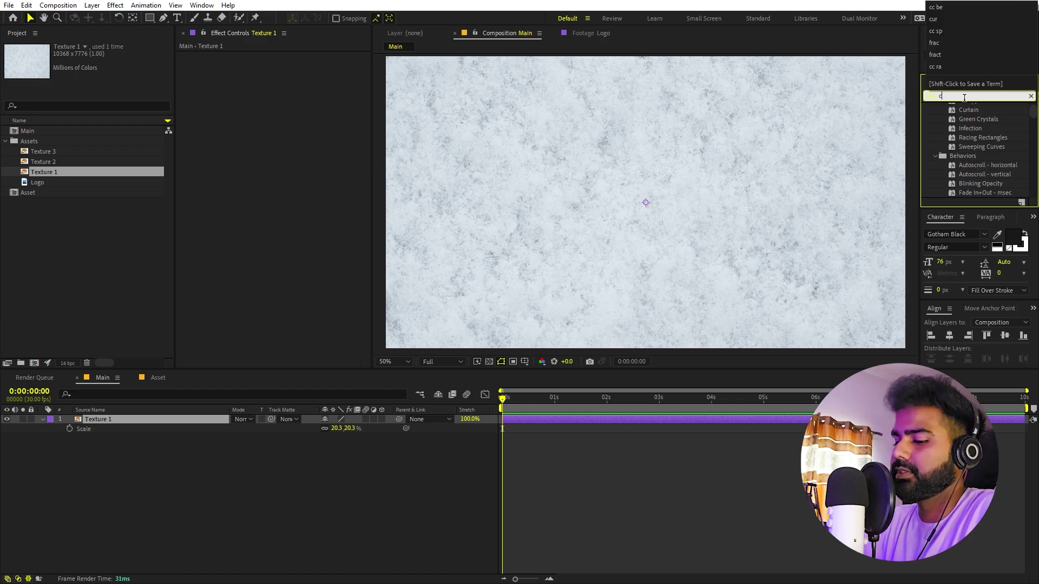
type("urv")
left_click_drag(978, 151, 137, 417)
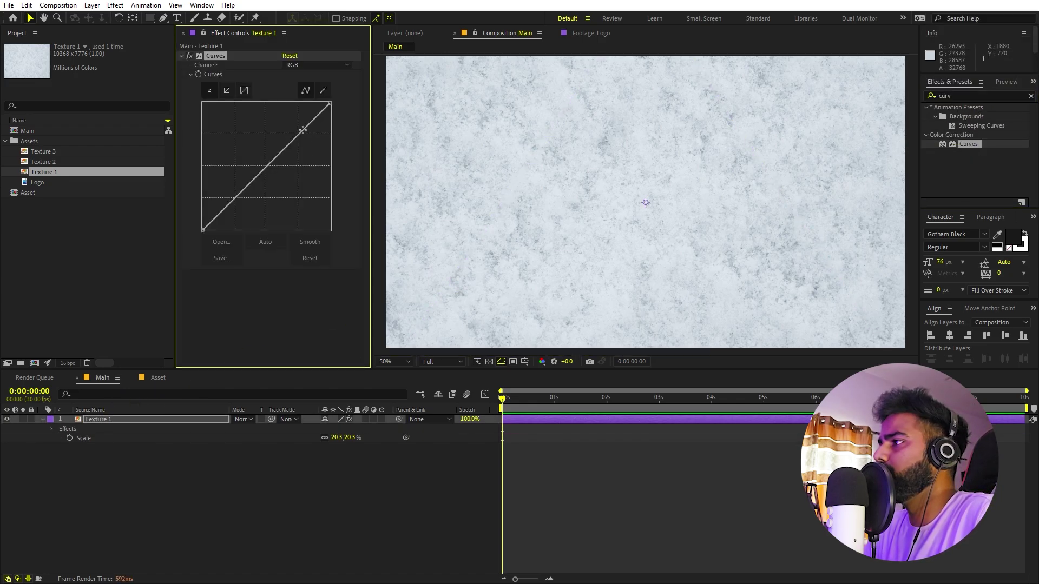
- Pull the shadows and highlights of Texture 1's RGB curve slightly below the diagonal to darken it, then collapse the layer
left_click_drag(297, 136, 293, 137)
left_click_drag(237, 194, 243, 199)
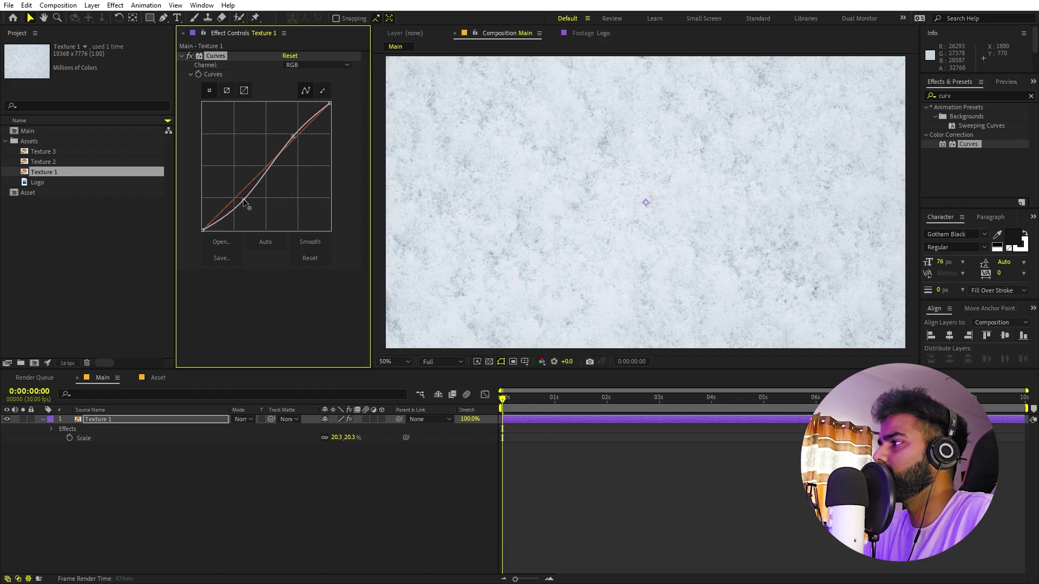
left_click_drag(293, 137, 296, 142)
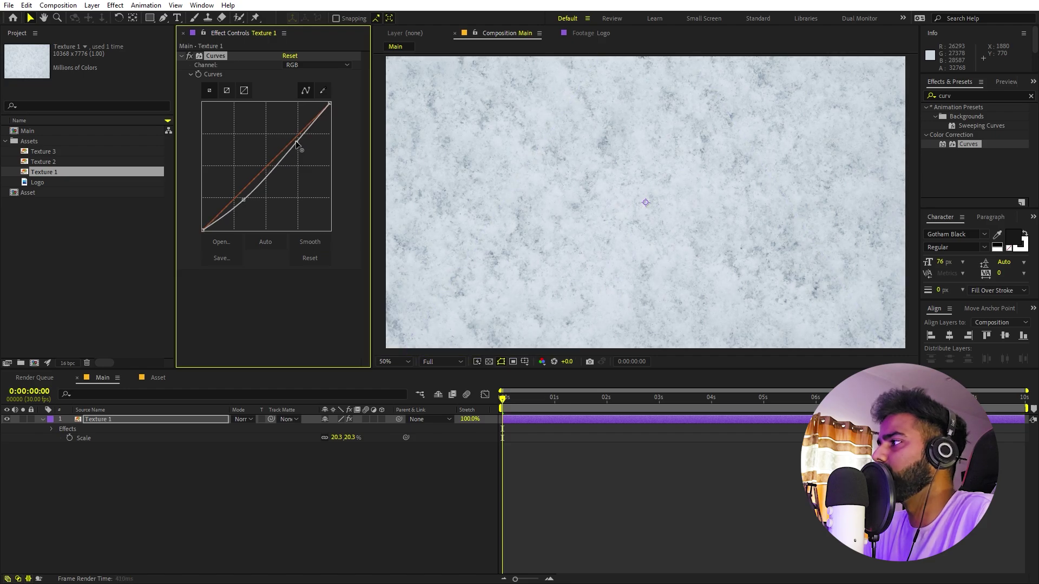
scroll(583, 249, "down", 2)
scroll(601, 245, "up", 2)
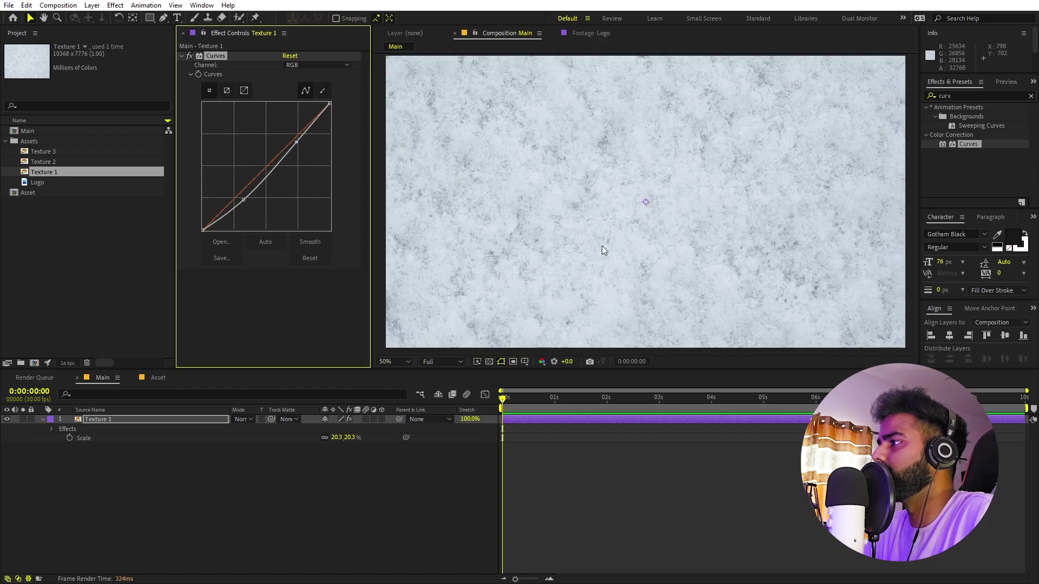
left_click(328, 430)
left_click(42, 419)
- Place the Asset composition above Texture 1 in the Main composition
left_click(101, 254)
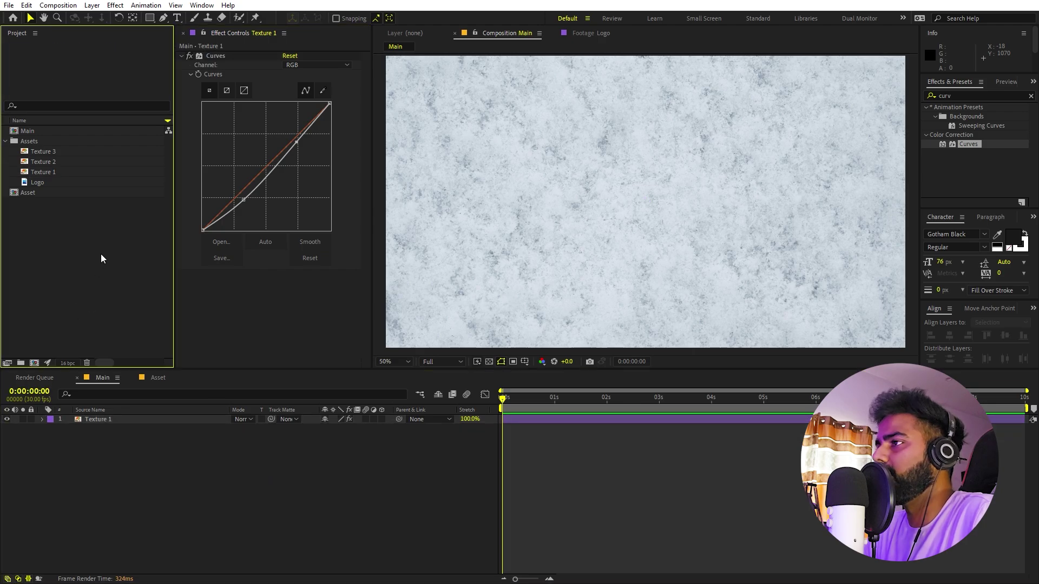
left_click_drag(33, 187, 79, 417)
left_click(137, 482)
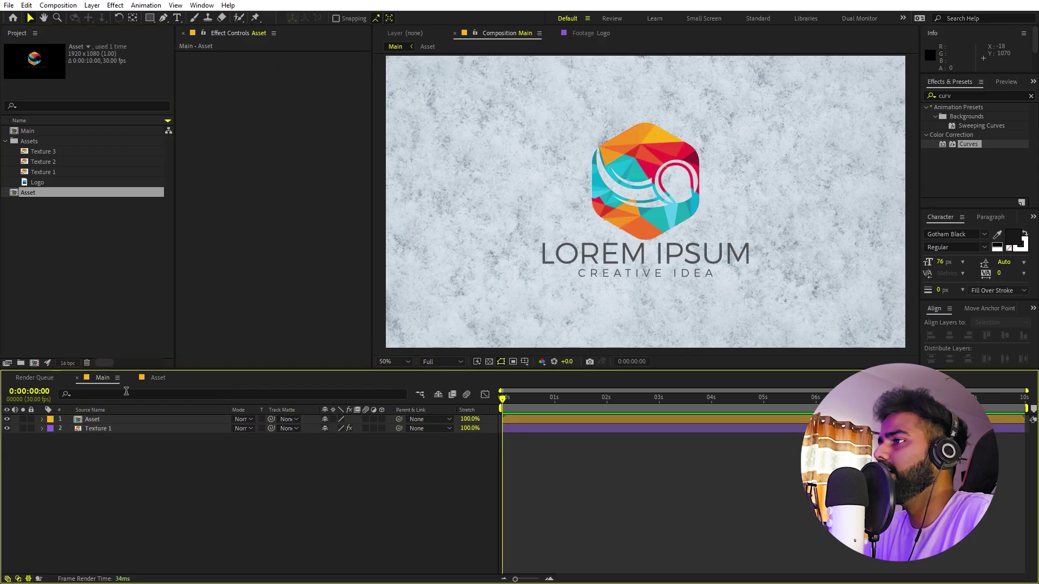
- Add Texture 2 above the Asset layer and Texture 3 above Texture 2 in the Main composition
left_click(105, 286)
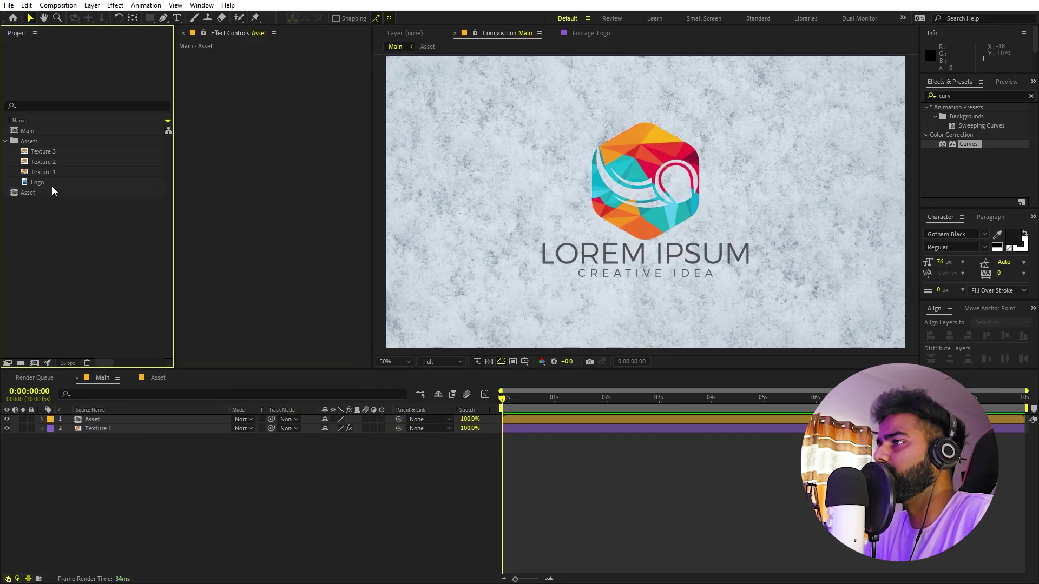
left_click_drag(47, 161, 99, 419)
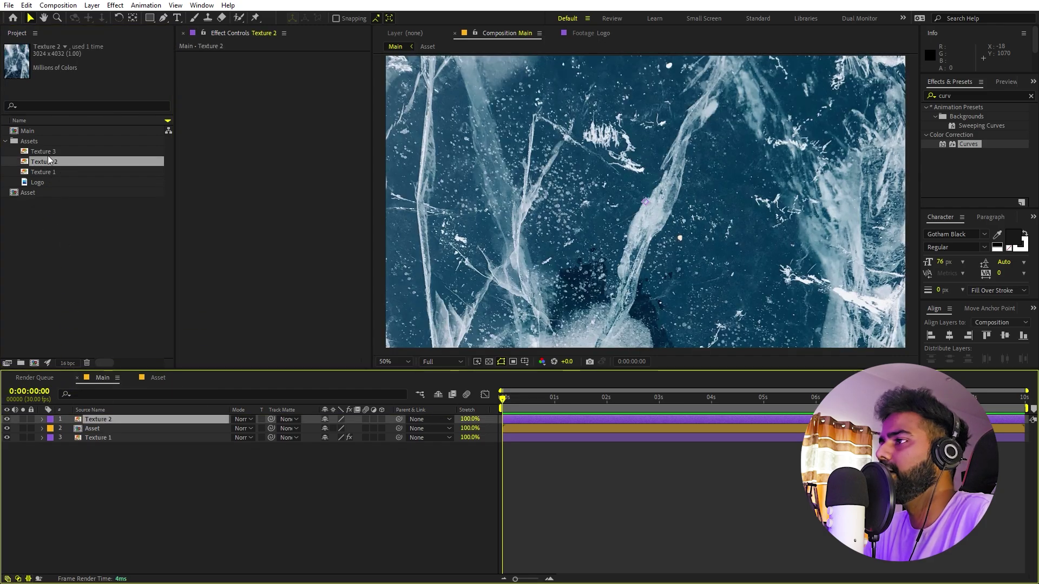
left_click(48, 151)
left_click_drag(52, 154, 97, 418)
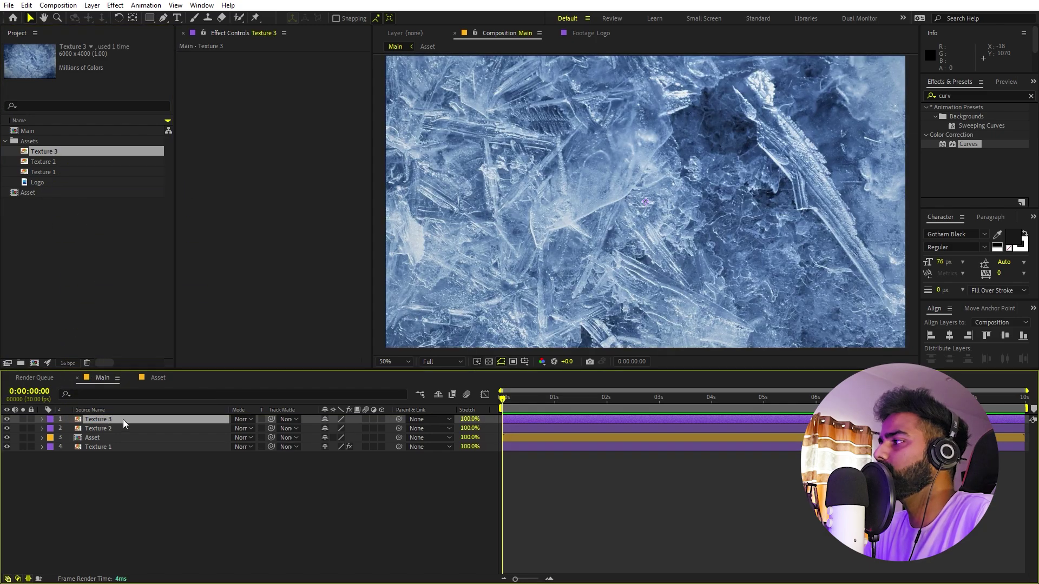
- Scale the Texture 3 layer to 38.5%
scroll(623, 210, "down", 4)
key("s")
left_click_drag(337, 428, 22, 442)
- Scale the Texture 2 layer to 67.5%
left_click(594, 298)
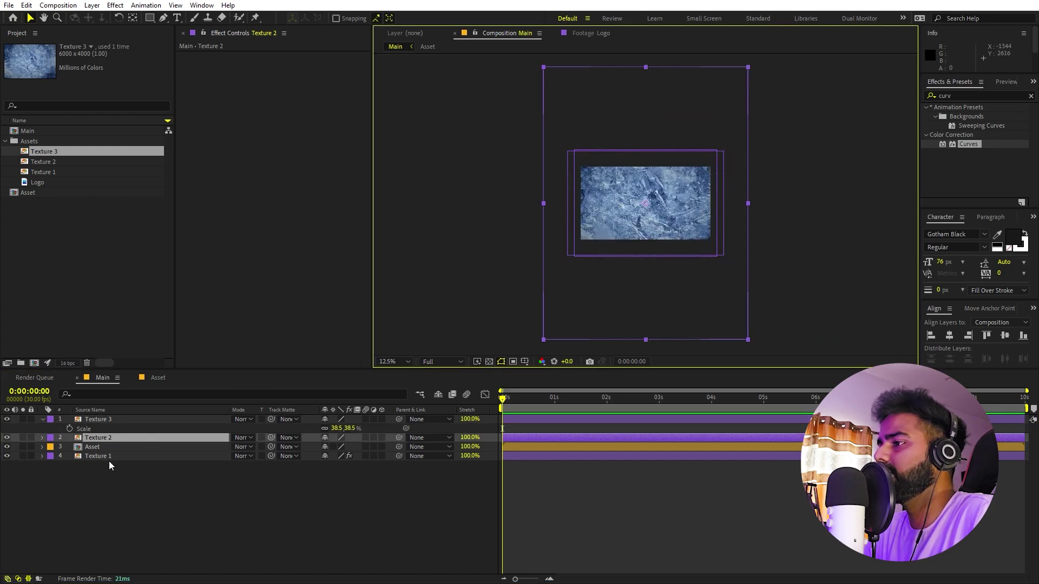
key("s")
left_click_drag(336, 448, 171, 459)
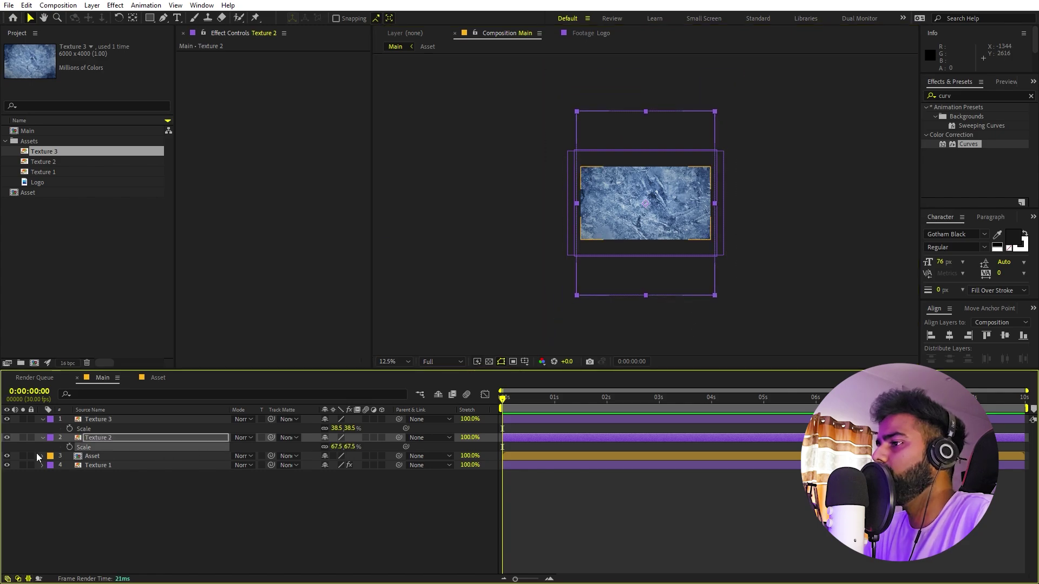
- Hide the Texture 3 layer and rotate the Texture 2 layer to -90 degrees
left_click(8, 419)
key("period")
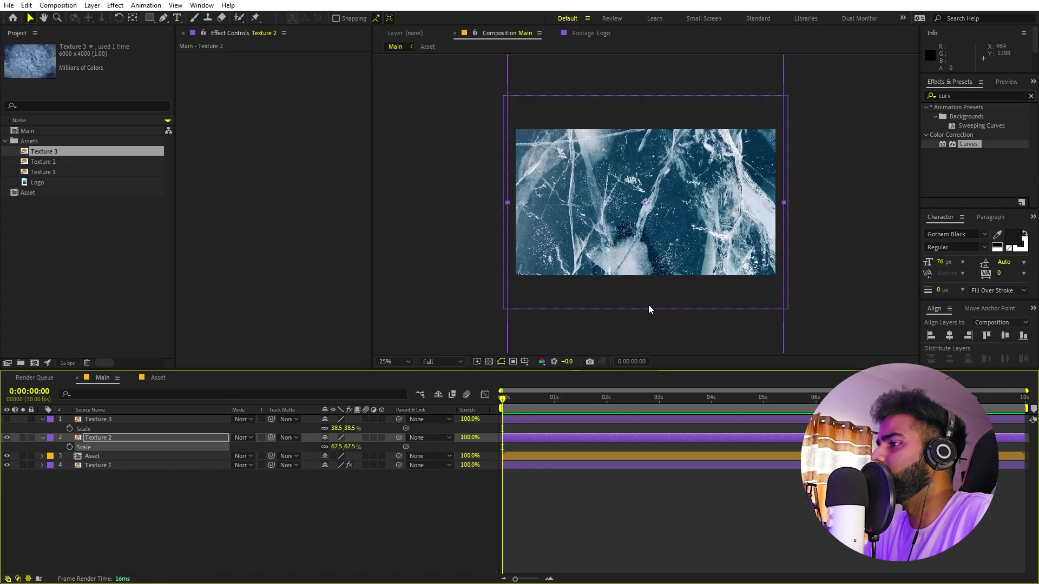
key("r")
left_click_drag(332, 446, 333, 448)
left_click(333, 447)
type("-90")
key("Return")
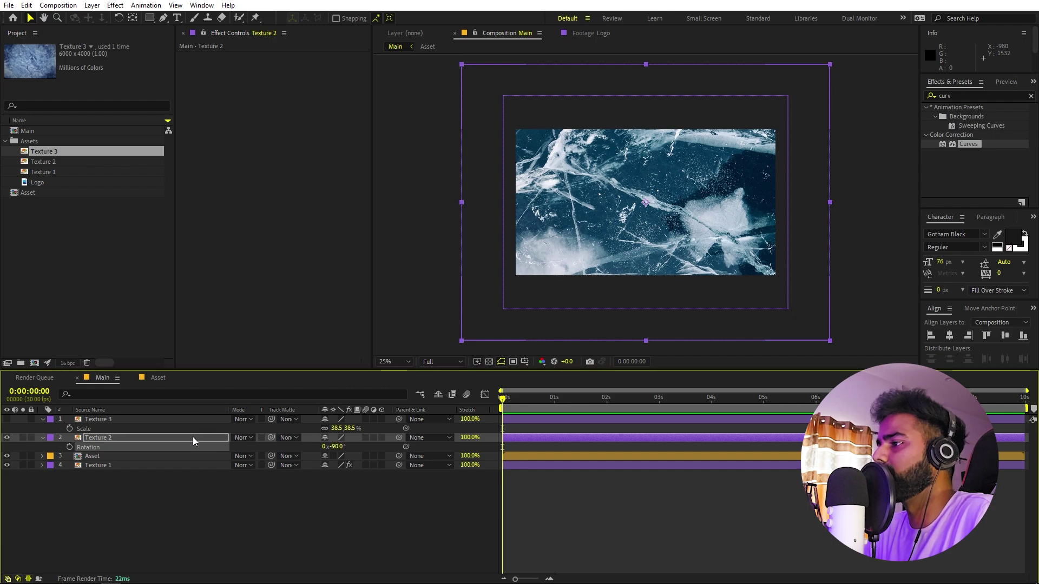
- Scale the Texture 2 layer to 48.9% and make the Texture 3 layer visible again
key("s")
left_click_drag(338, 447, 121, 454)
left_click(6, 420)
key("F2")
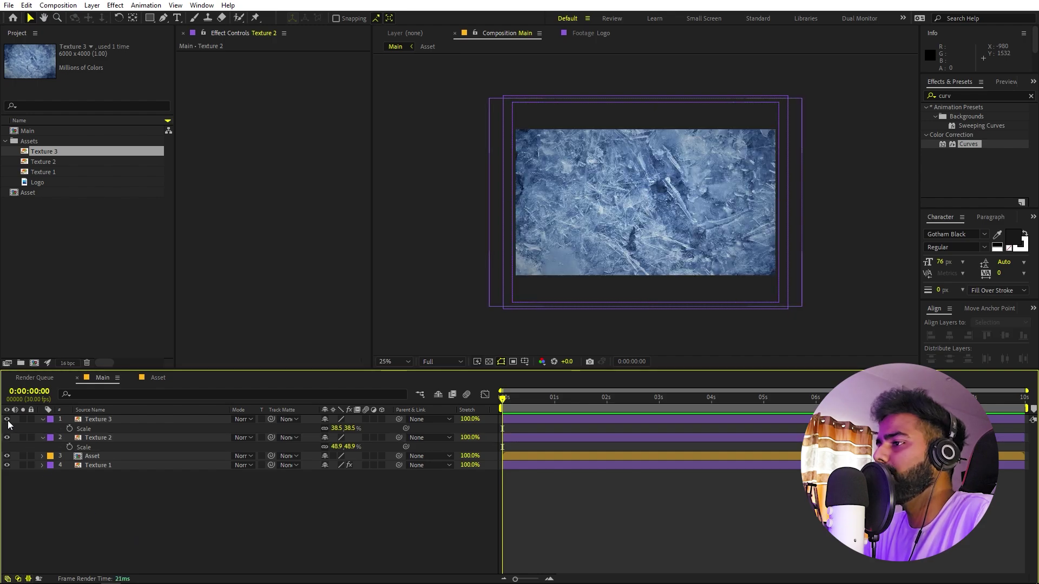
- Hide the Texture 3 and Texture 2 layers so only the logo over Texture 1 shows
left_click(6, 419)
left_click(6, 437)
left_click(403, 361)
left_click(402, 384)
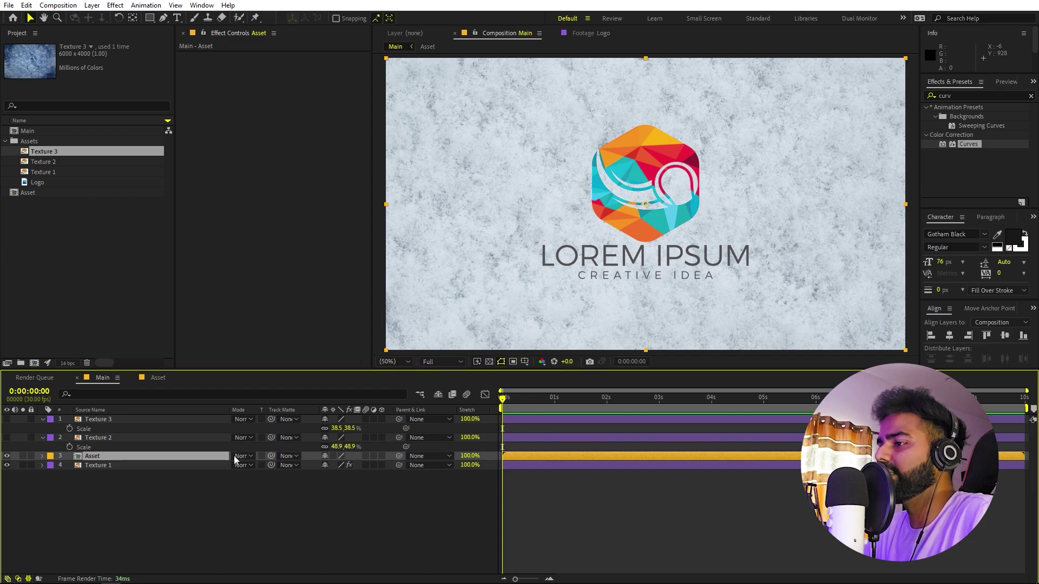
- Toggle the timeline's layer switches column off and back on
left_click(18, 579)
left_click(7, 579)
left_click(8, 579)
left_click(7, 579)
left_click(18, 578)
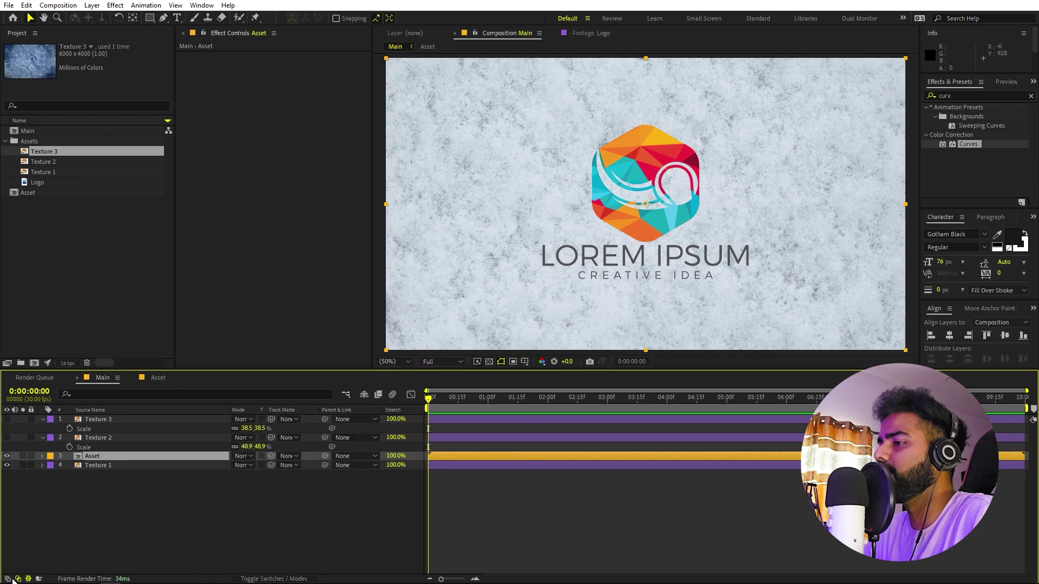
left_click(8, 579)
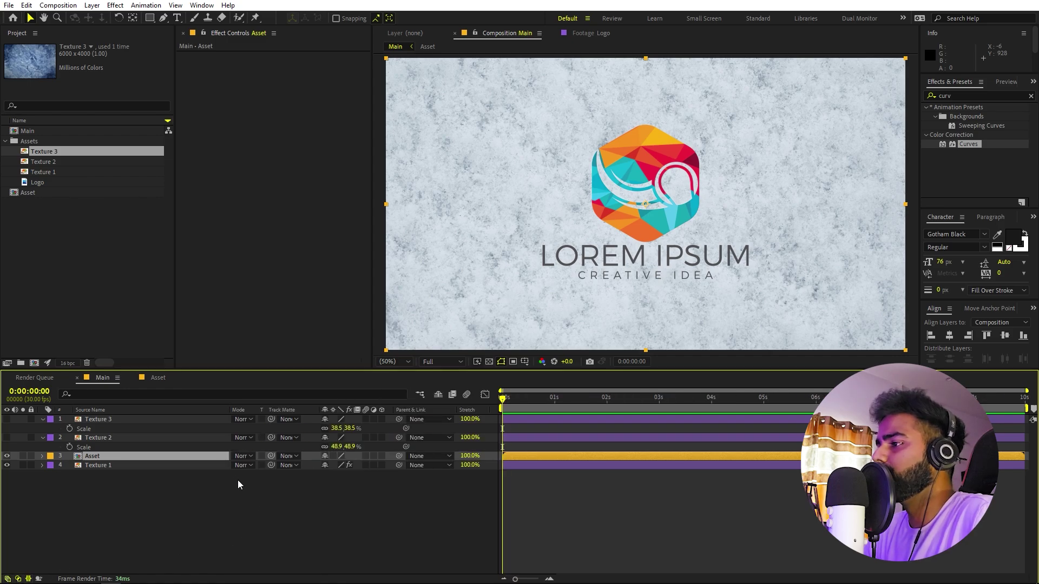
- Set the Asset layer's blending mode to Multiply and check the logo up close against the texture
left_click(243, 456)
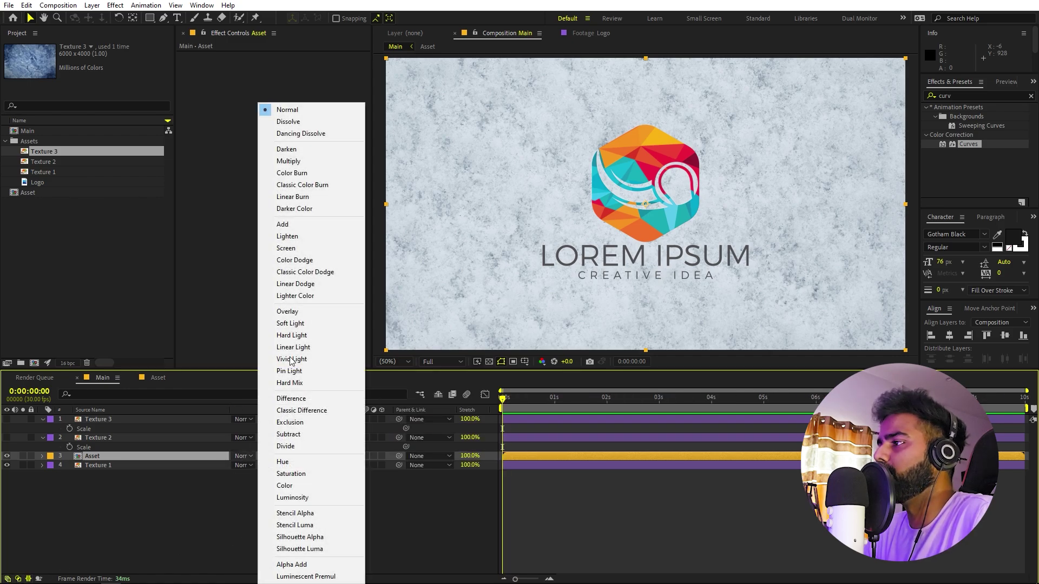
left_click(294, 161)
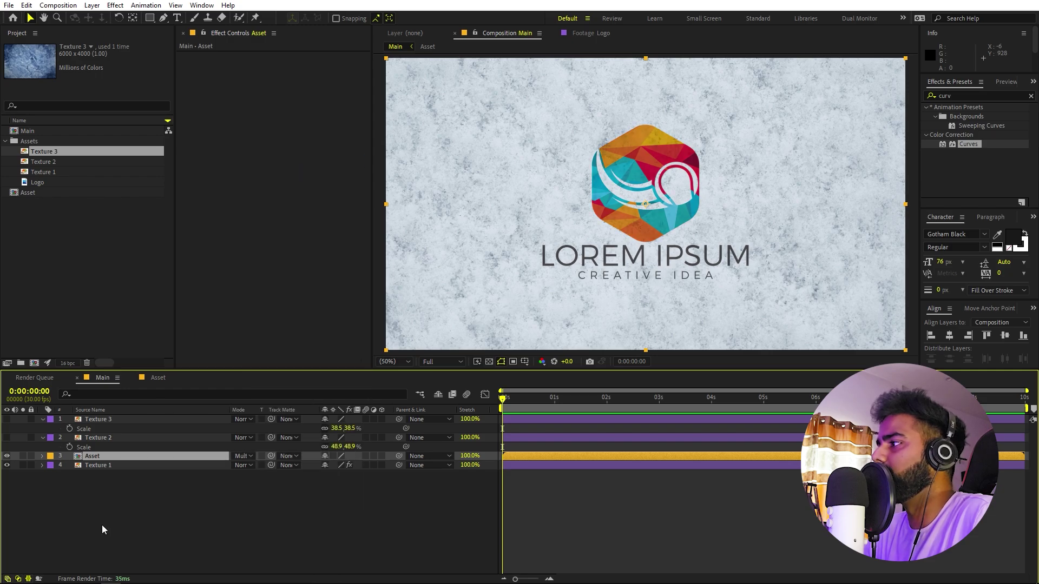
scroll(728, 144, "up", 2)
left_click_drag(580, 169, 635, 291)
left_click_drag(582, 151, 610, 190)
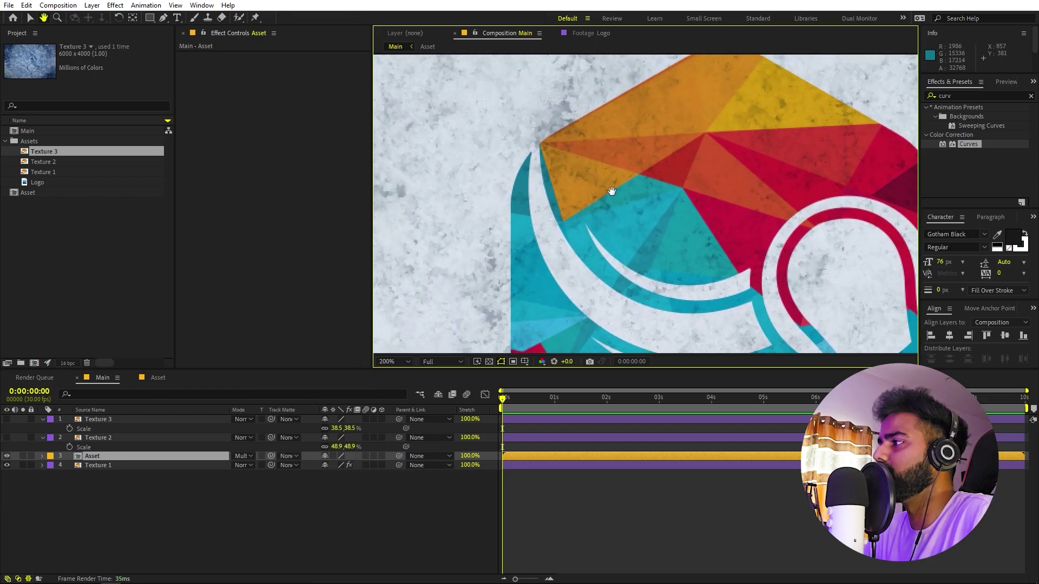
scroll(618, 161, "down", 2)
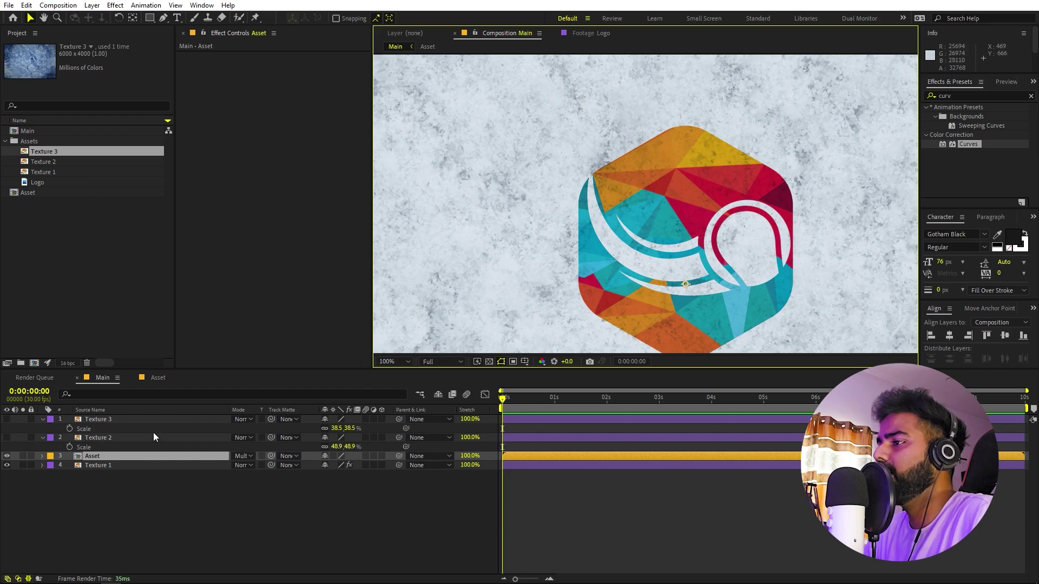
- Make the Texture 2 layer visible and set its blending mode to Soft Light
left_click(96, 438)
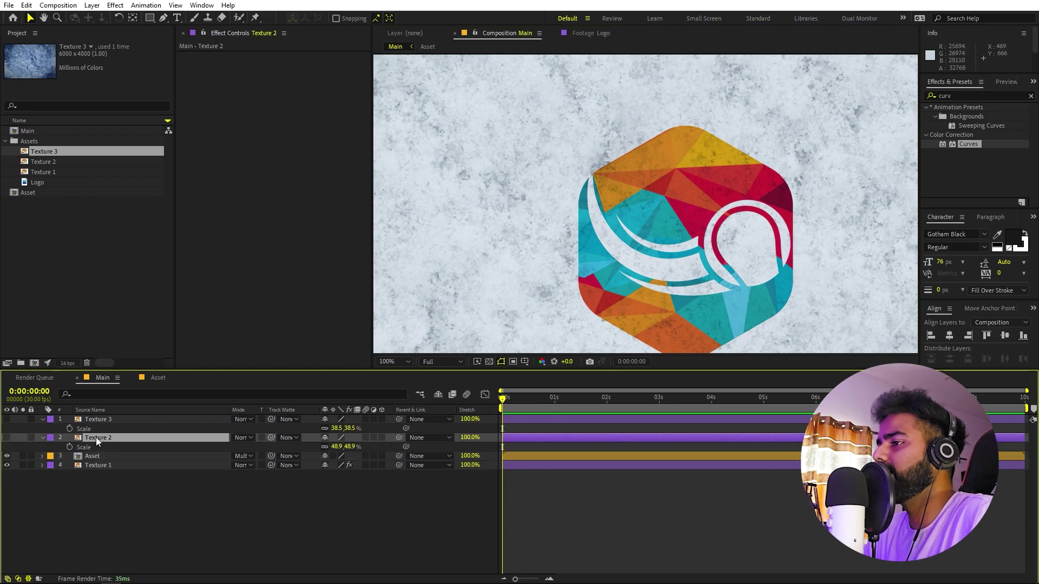
left_click(6, 438)
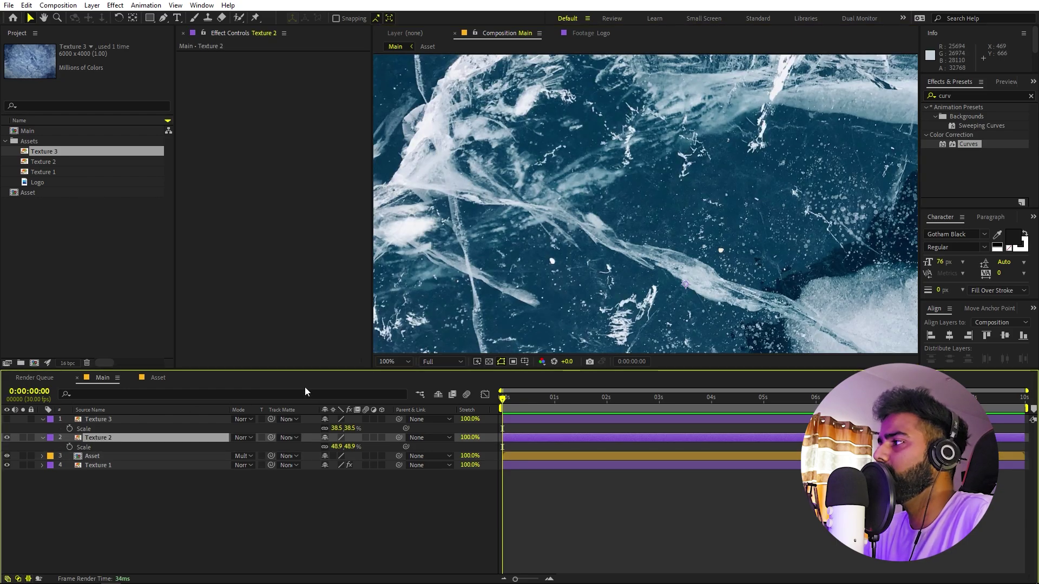
scroll(661, 183, "down", 2)
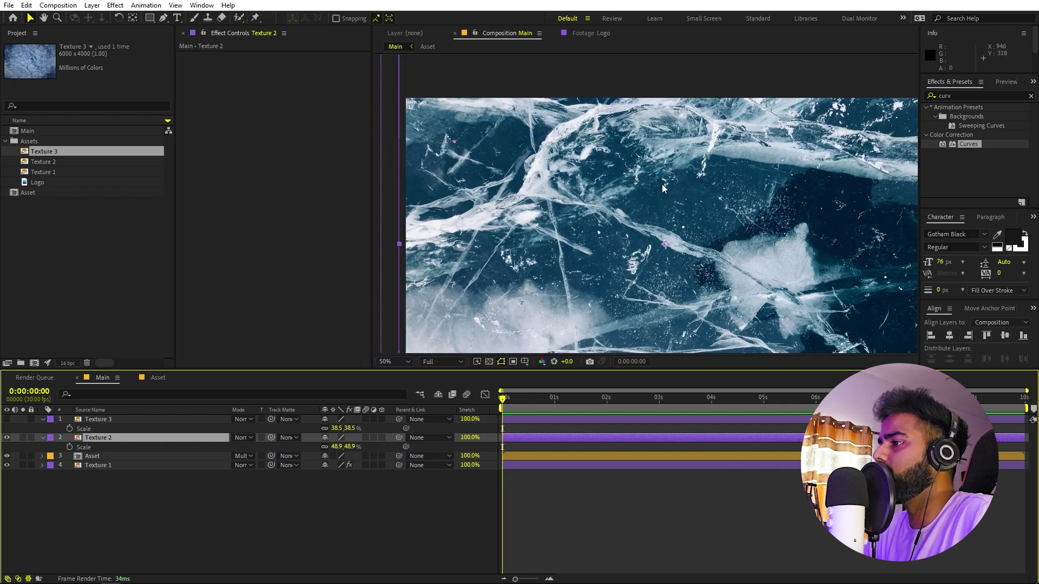
left_click(245, 437)
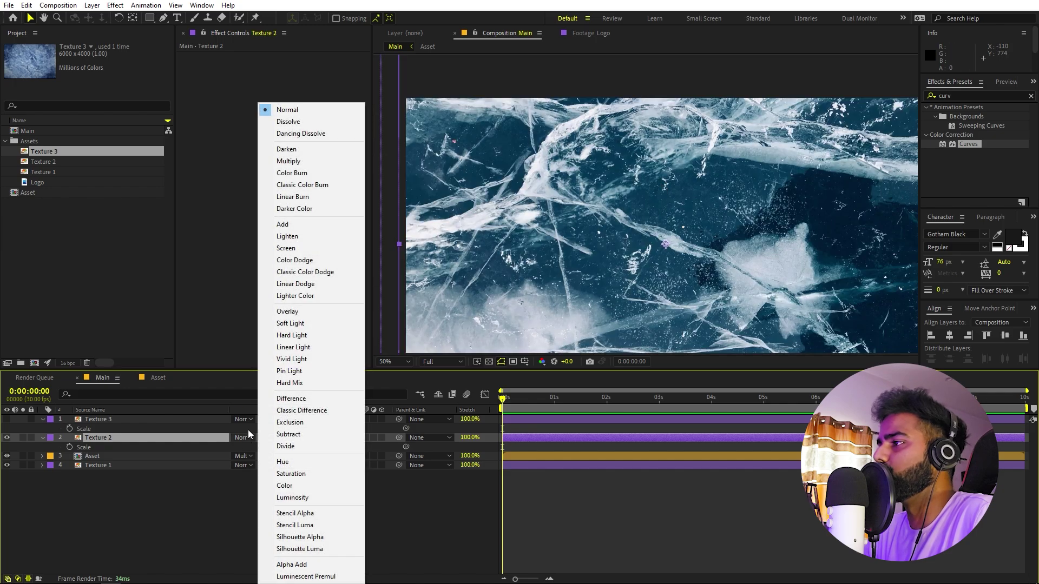
left_click(290, 323)
scroll(590, 259, "up", 4)
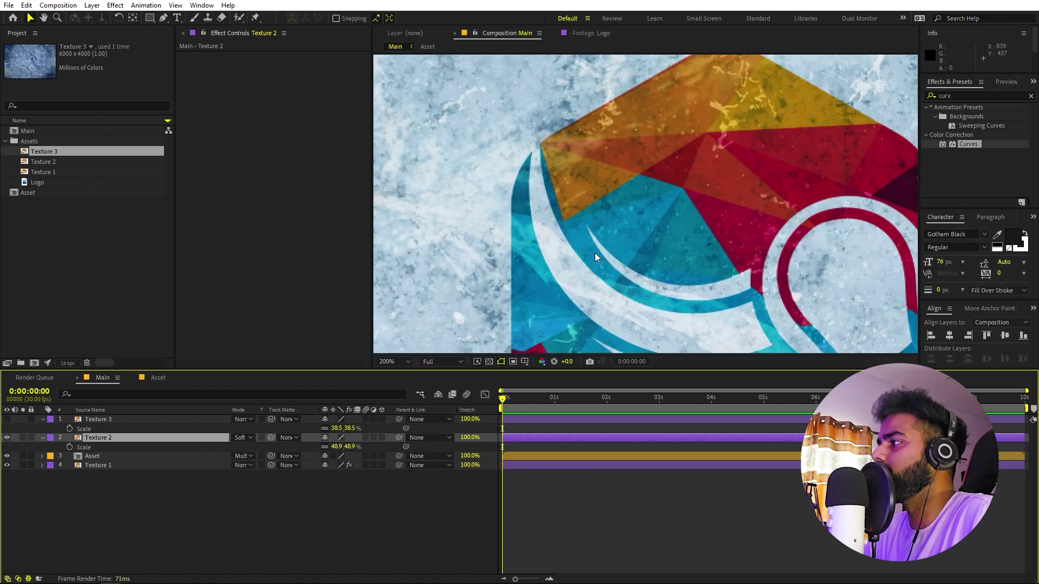
scroll(595, 254, "down", 1)
left_click_drag(544, 227, 572, 180)
scroll(575, 183, "down", 3)
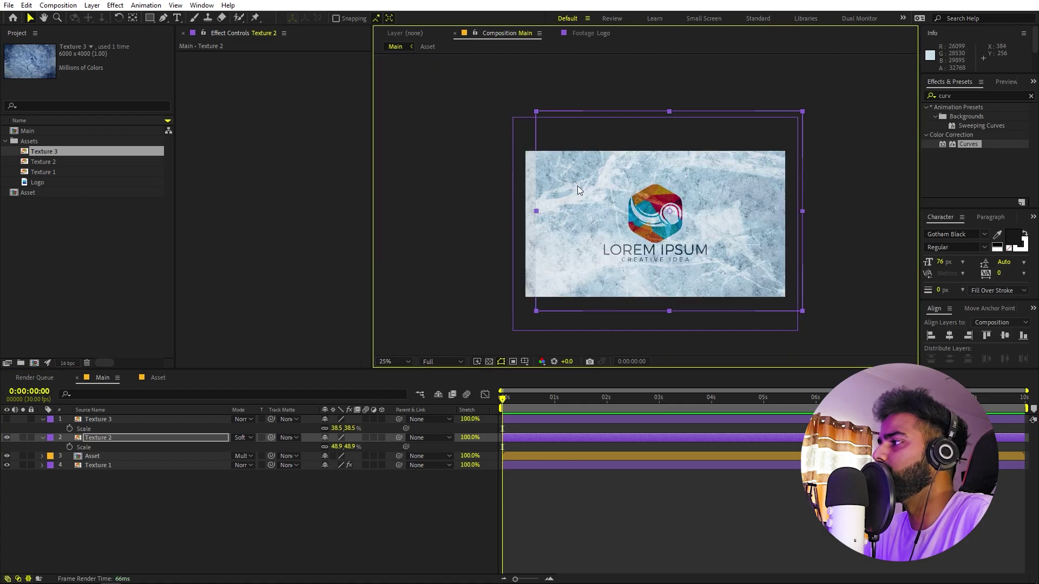
key("ctrl+z")
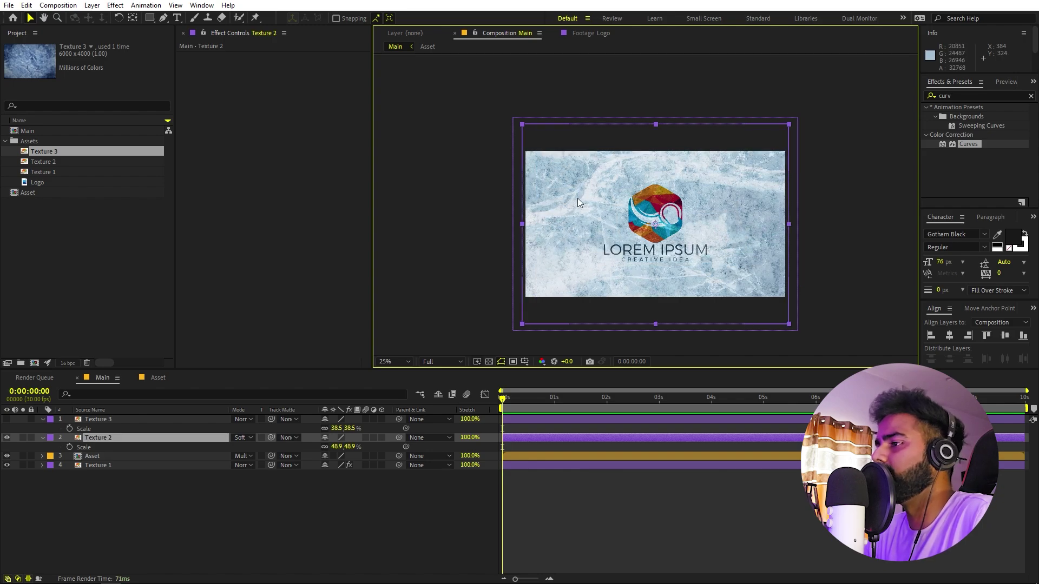
- Make the Texture 3 layer visible and set its blending mode to Overlay
left_click(119, 420)
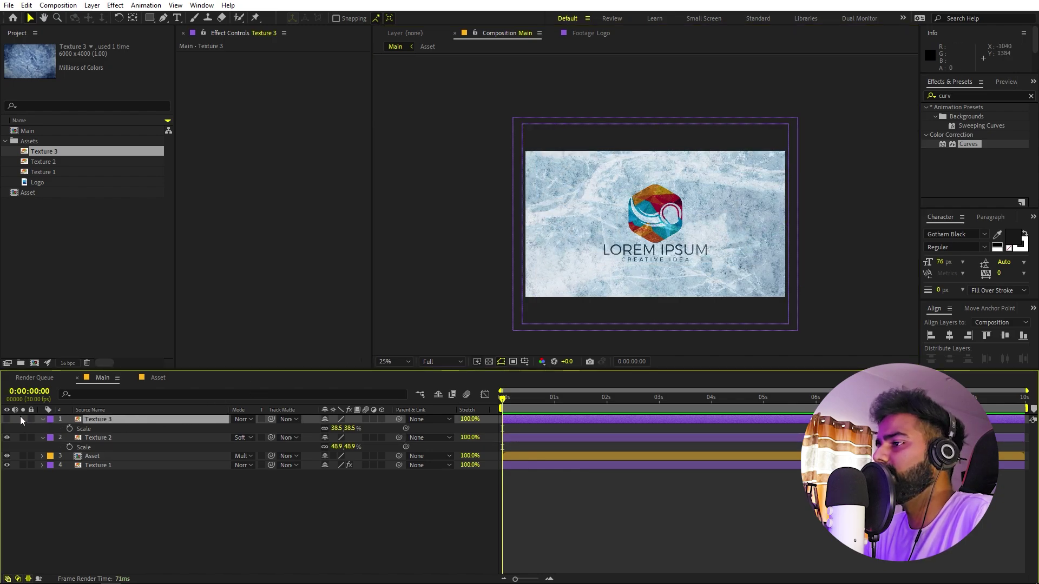
left_click(7, 420)
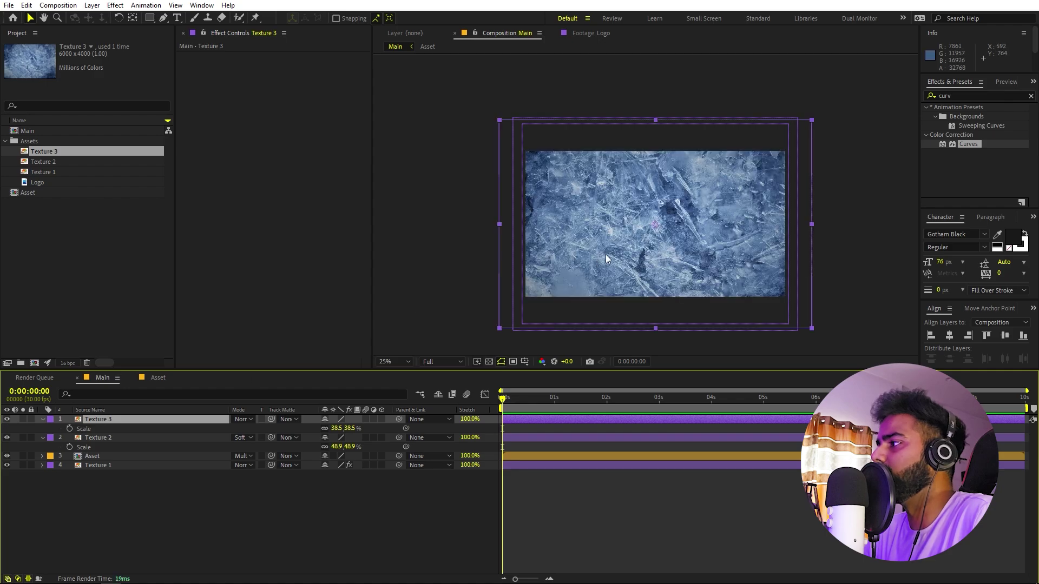
scroll(621, 249, "up", 4)
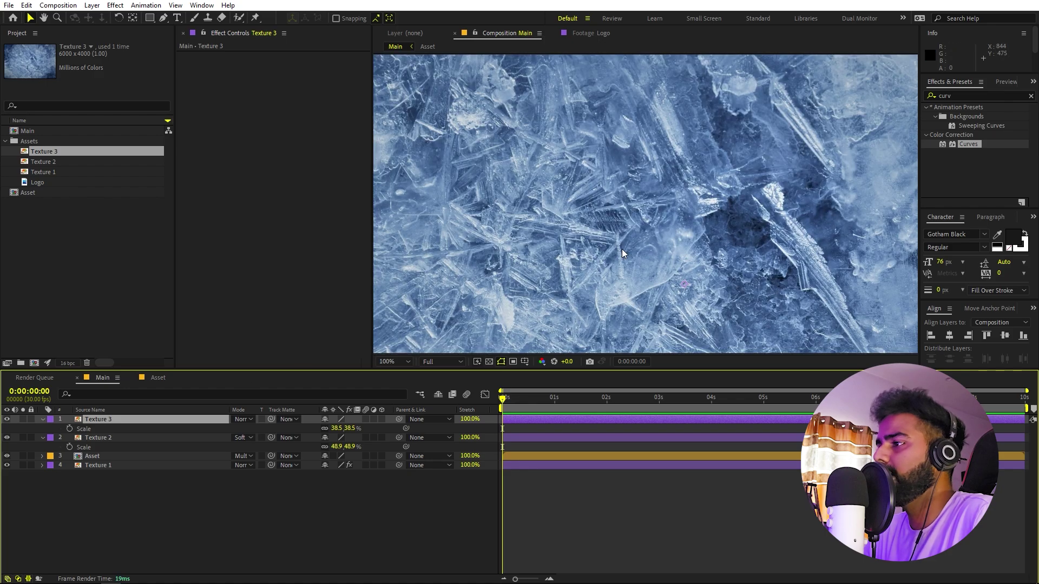
left_click(248, 418)
left_click(308, 312)
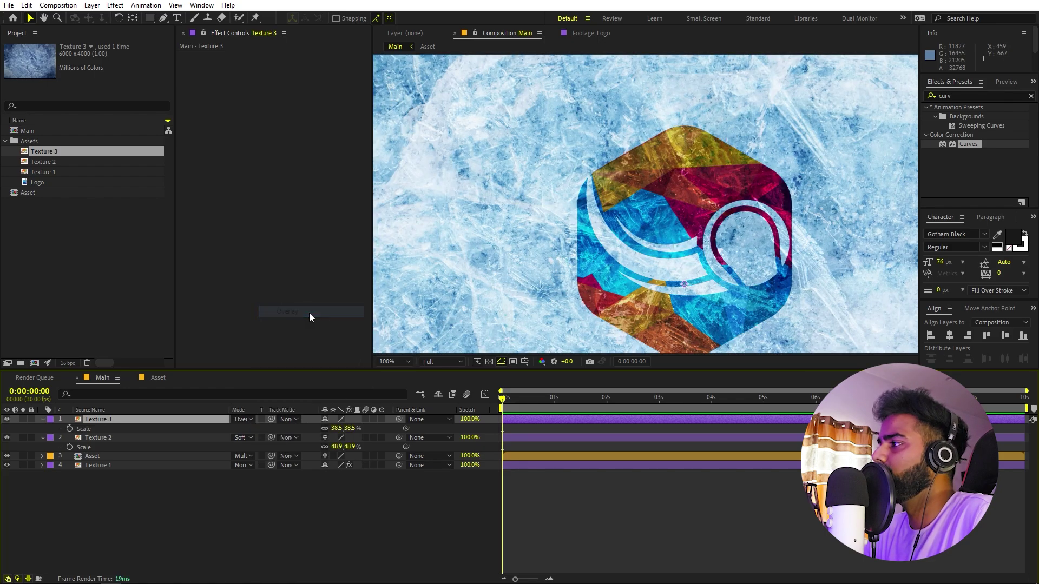
scroll(646, 204, "down", 2)
scroll(647, 132, "up", 4)
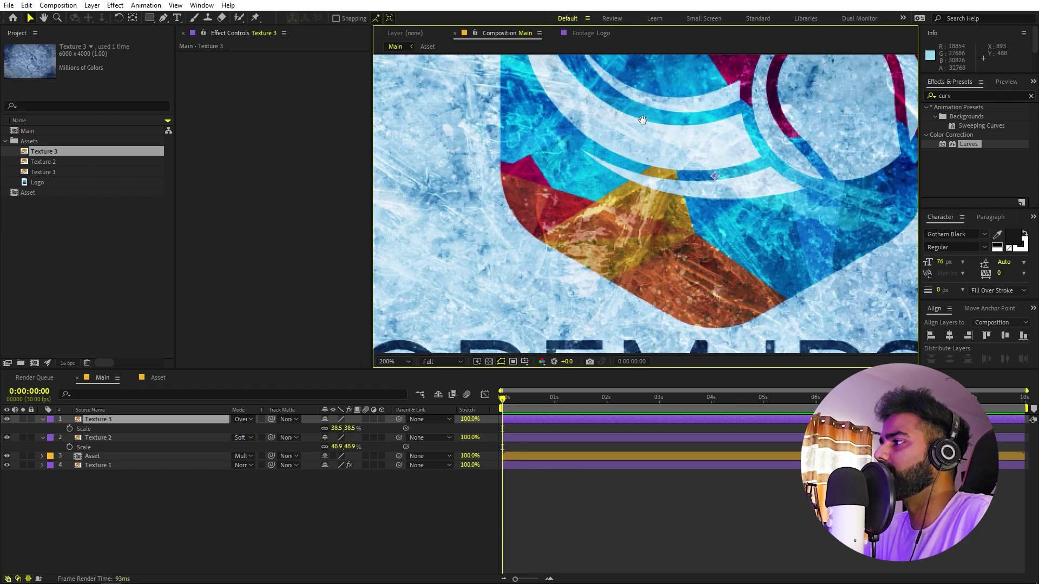
scroll(647, 132, "down", 4)
left_click_drag(687, 212, 682, 184)
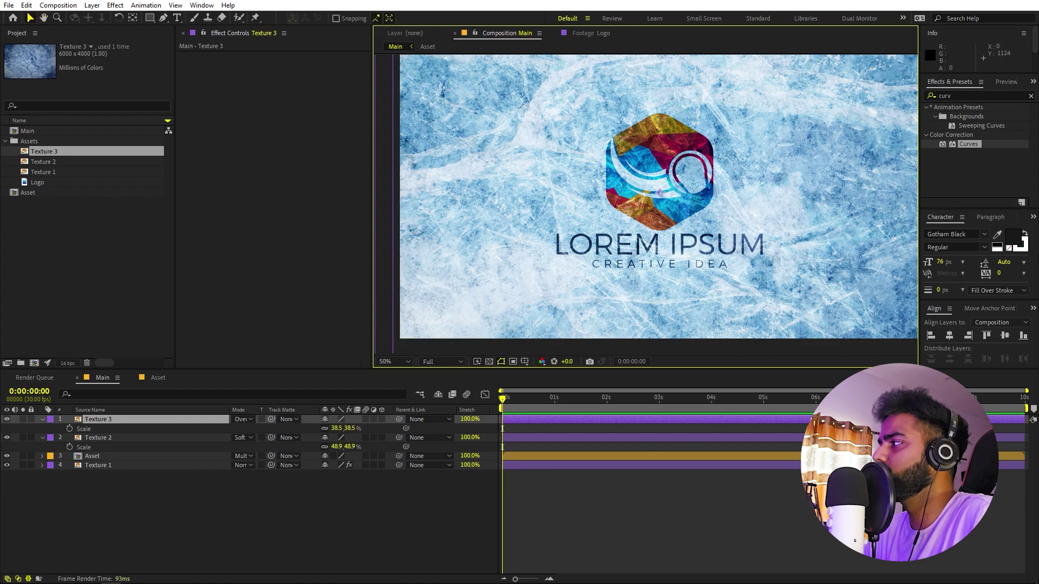
- Apply the Curves effect to the Texture 3 layer and shape a gentle S-curve on the RGB channel for more contrast
left_click(966, 145)
left_click_drag(12, 391, 143, 422)
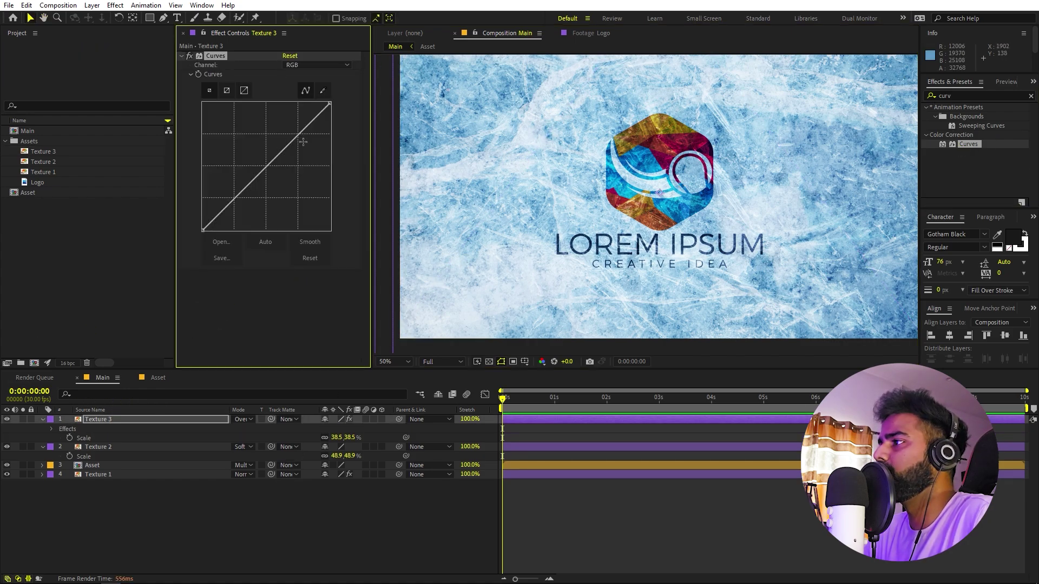
left_click_drag(297, 136, 292, 131)
left_click(241, 194)
left_click_drag(241, 194, 244, 199)
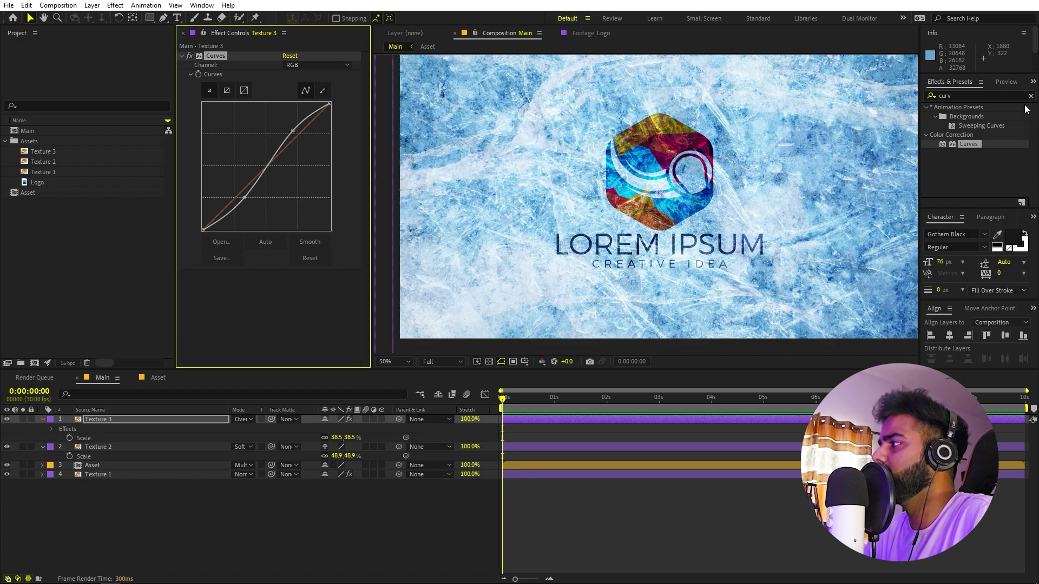
- Apply Hue/Saturation to the Texture 3 layer with Master Saturation at -100 and compare the image with the effect off and on
left_click(967, 96)
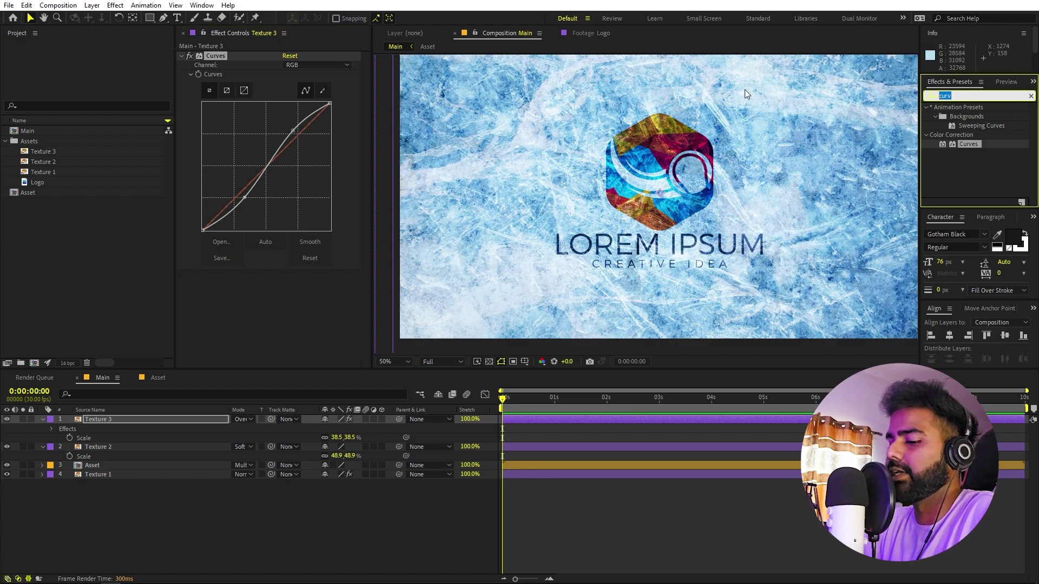
type("hue")
left_click_drag(974, 154, 208, 294)
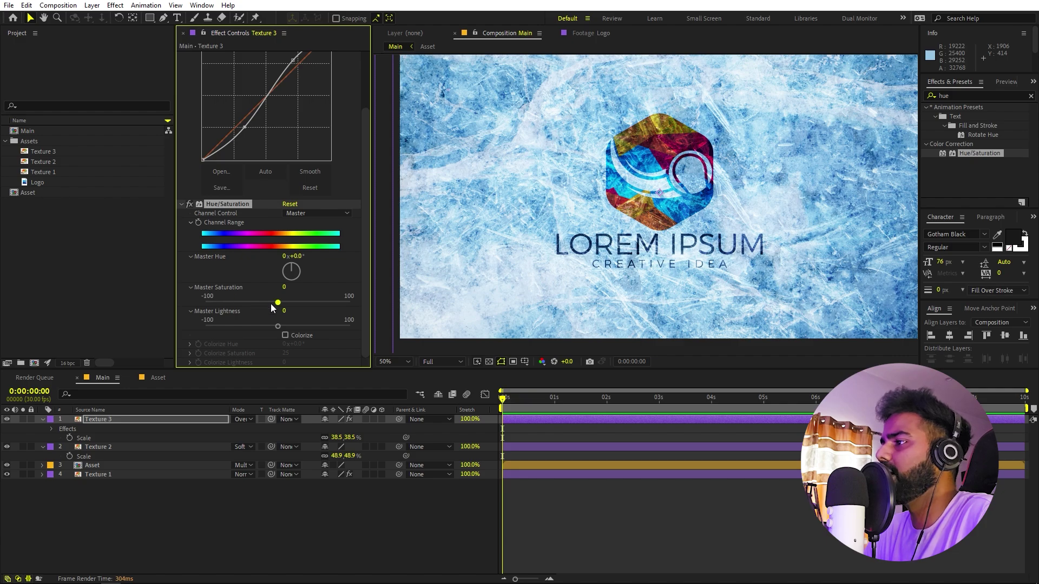
left_click_drag(258, 303, 193, 307)
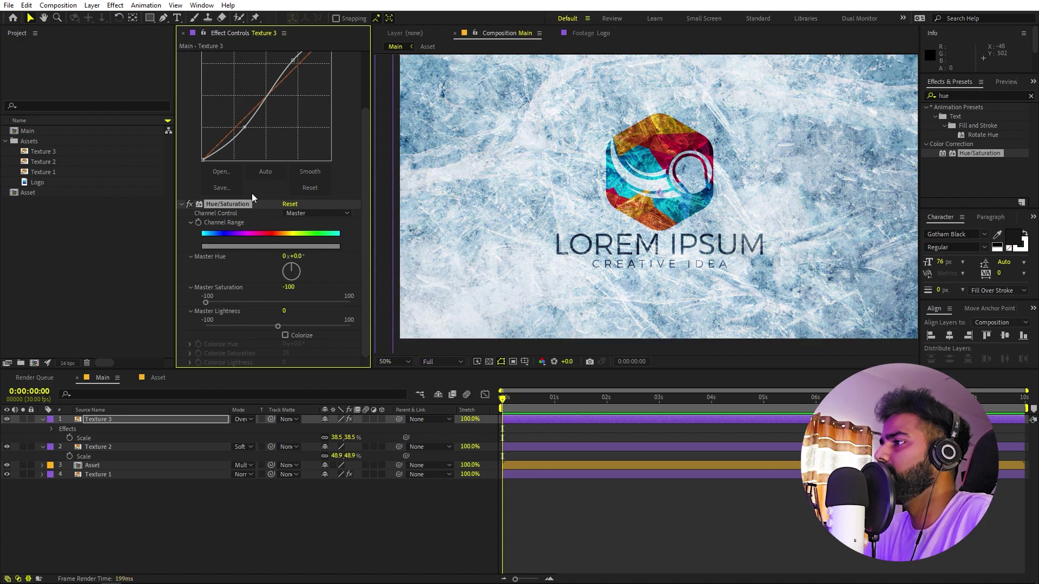
left_click(187, 203)
left_click(186, 203)
left_click(187, 203)
left_click(186, 203)
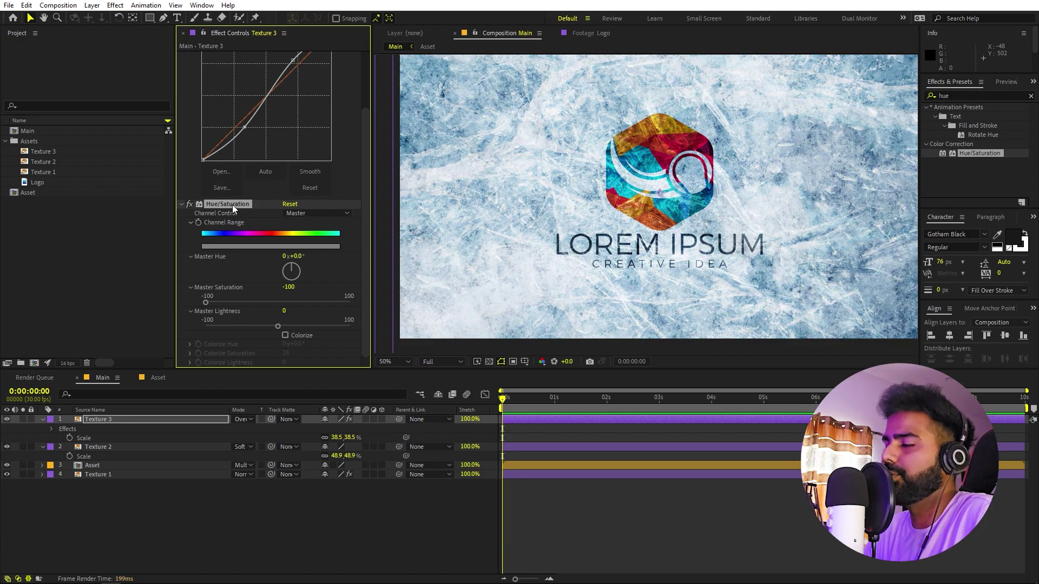
- Copy the Hue/Saturation effect to the Texture 2 layer and set its Master Saturation to -90
left_click(107, 448)
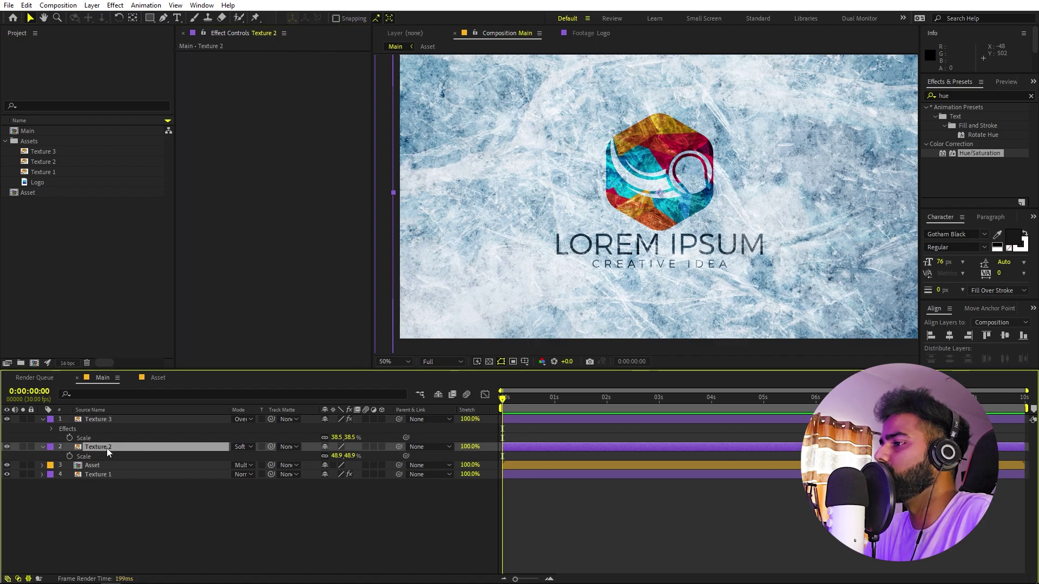
key("ctrl+v")
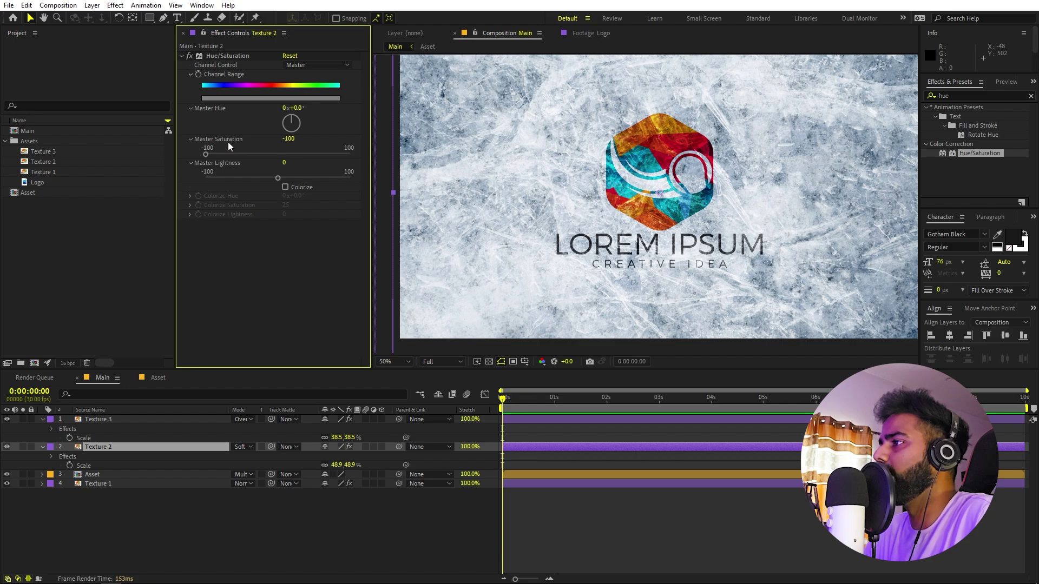
left_click_drag(206, 154, 215, 154)
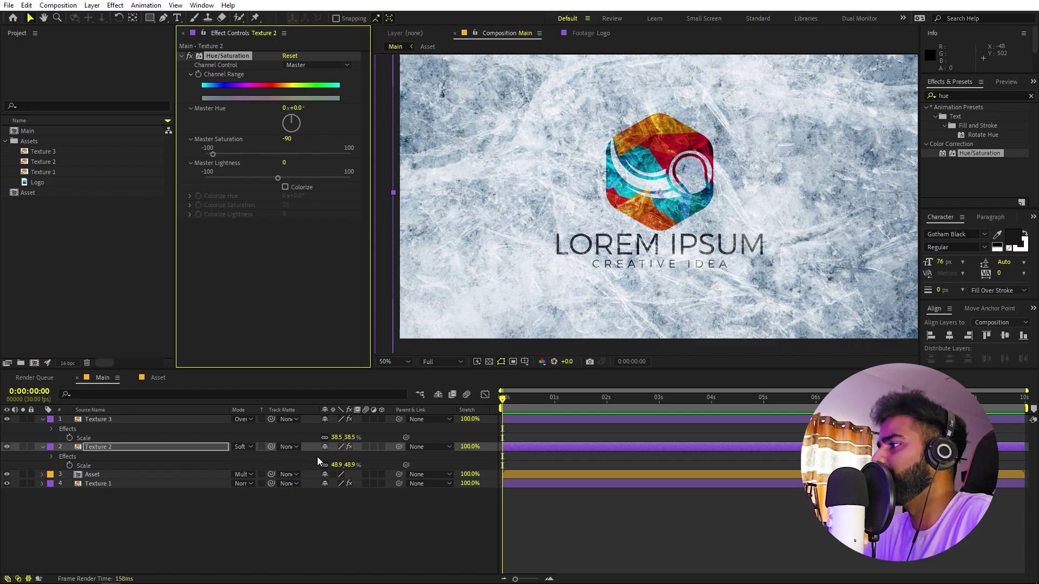
- Examine up close how the ice textures blend over the logo in the Main composition
scroll(626, 162, "up", 1)
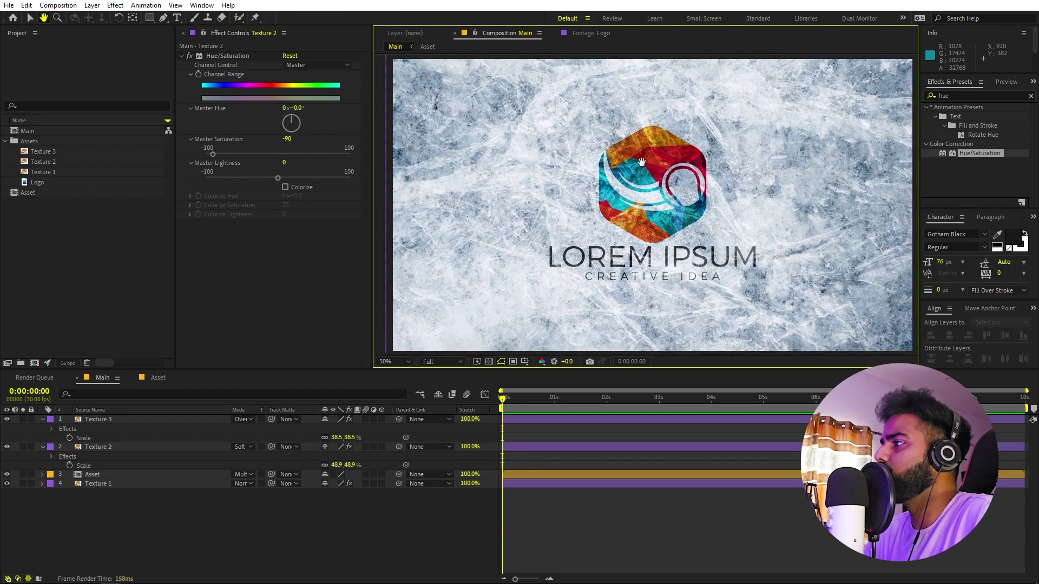
scroll(626, 163, "up", 1)
left_click_drag(557, 164, 568, 174)
scroll(567, 158, "up", 1)
left_click_drag(535, 116, 595, 196)
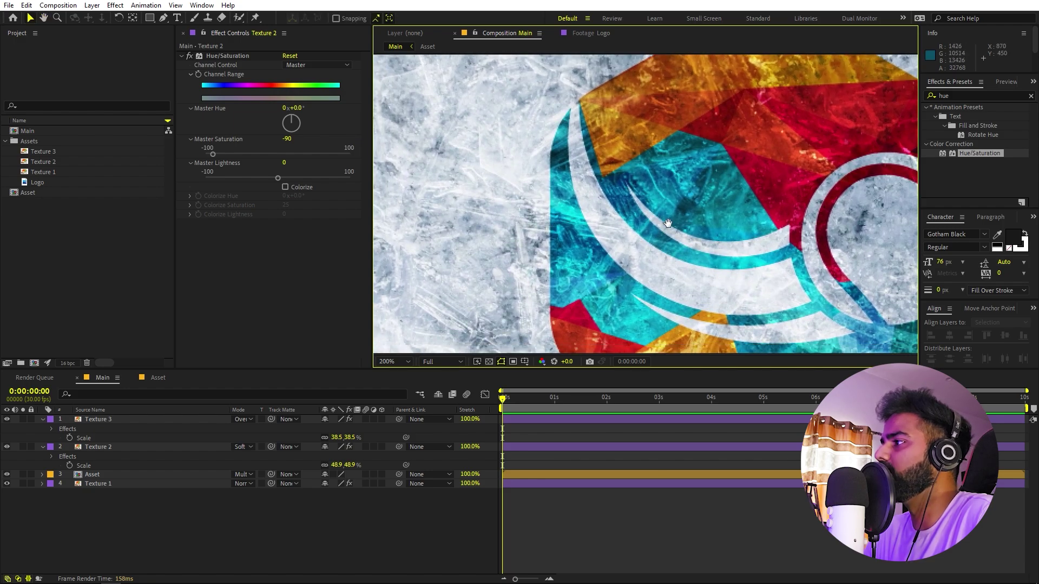
left_click_drag(668, 224, 666, 163)
scroll(667, 160, "down", 3)
key("v")
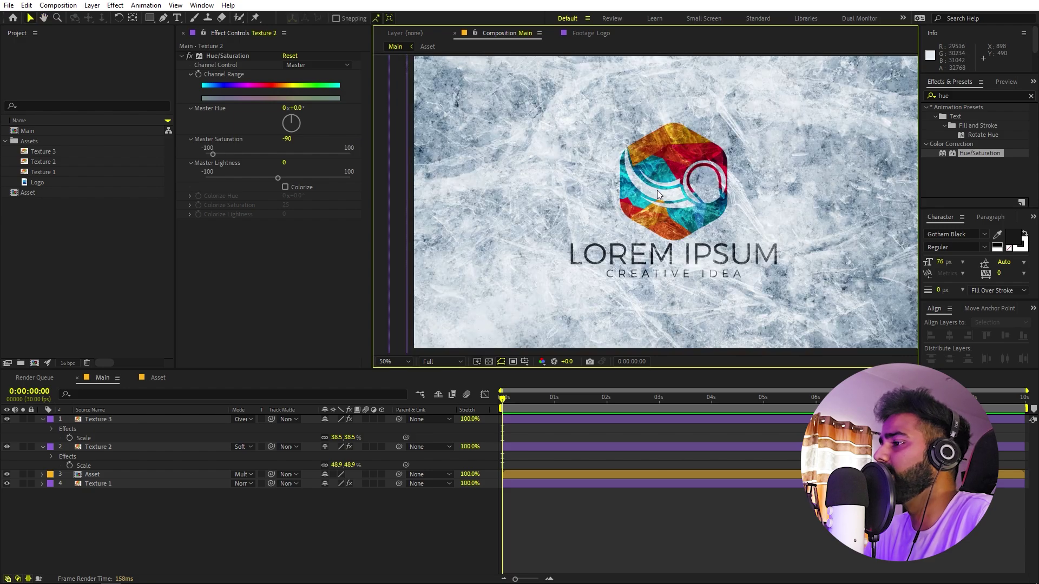
- Find the Compound Blur effect and apply it to the Asset layer
left_click(100, 475)
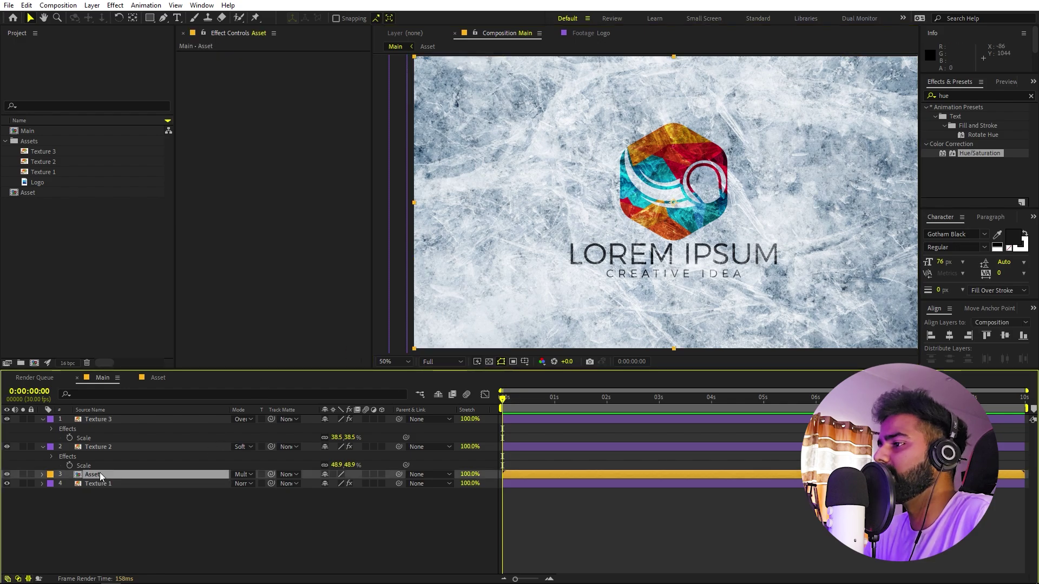
left_click(970, 95)
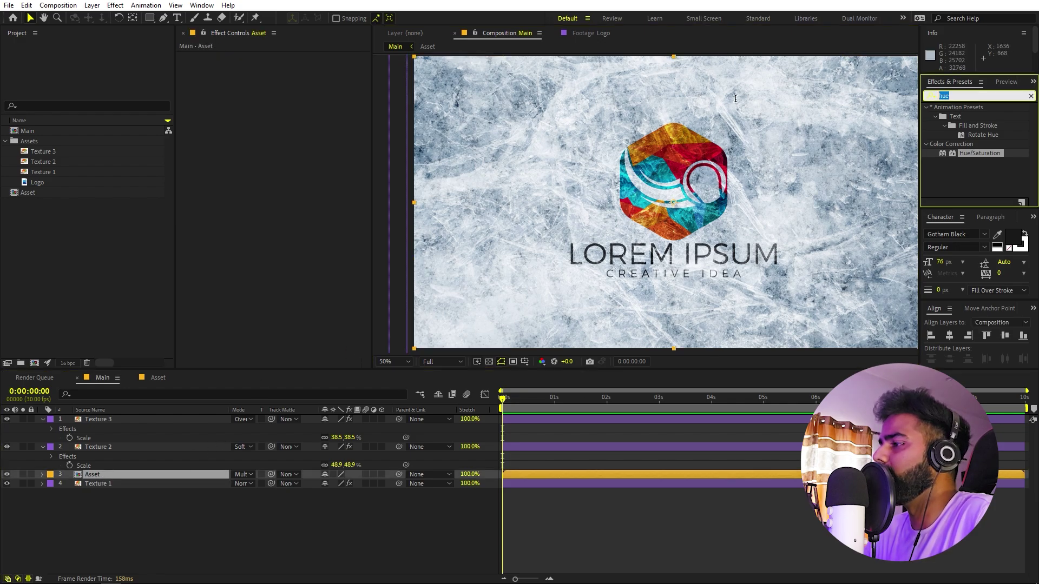
type("compou")
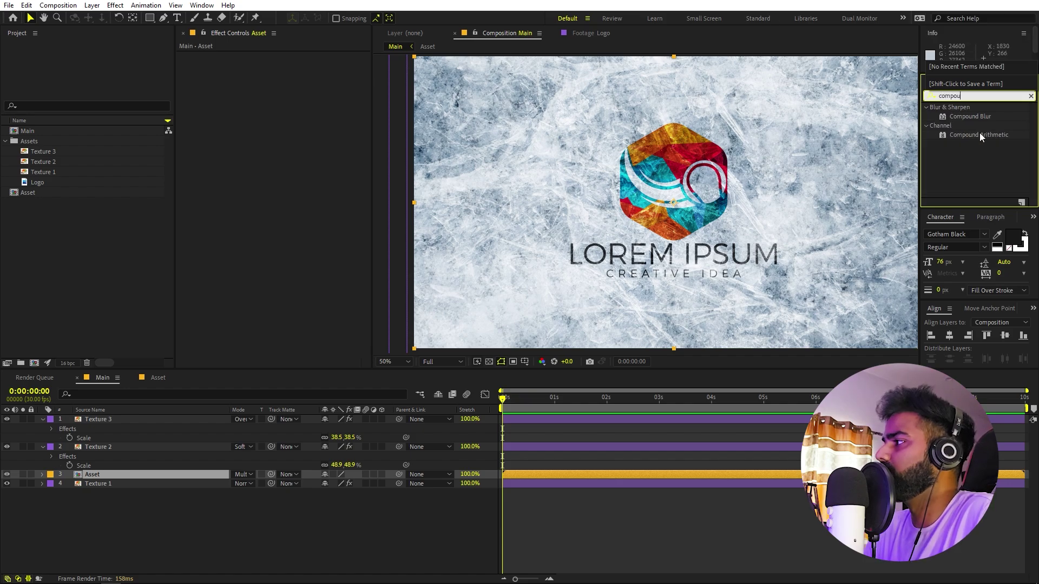
left_click_drag(973, 116, 121, 476)
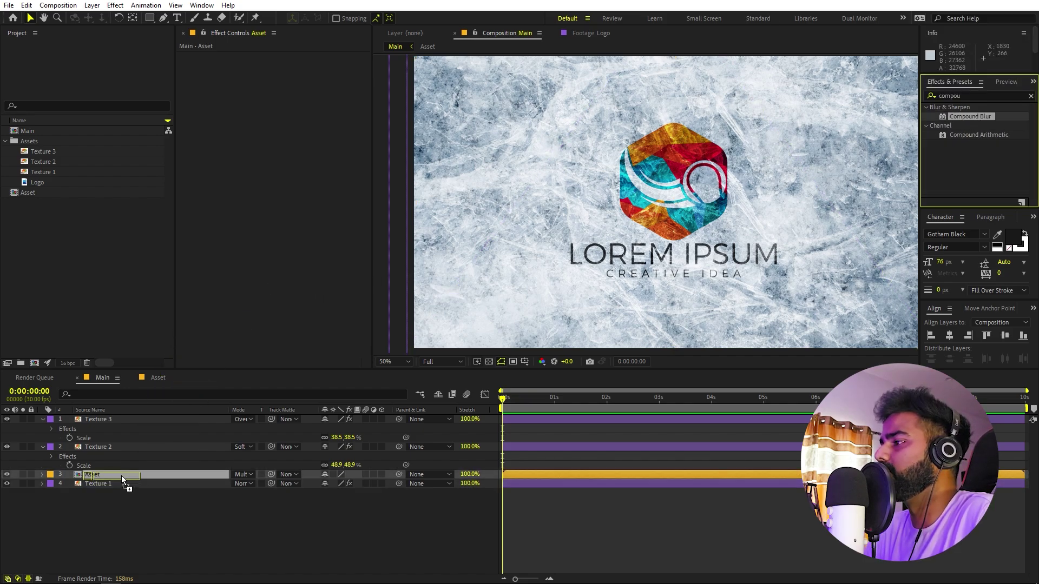
- Create a new light gray solid layer in the Main composition
scroll(560, 167, "up", 2)
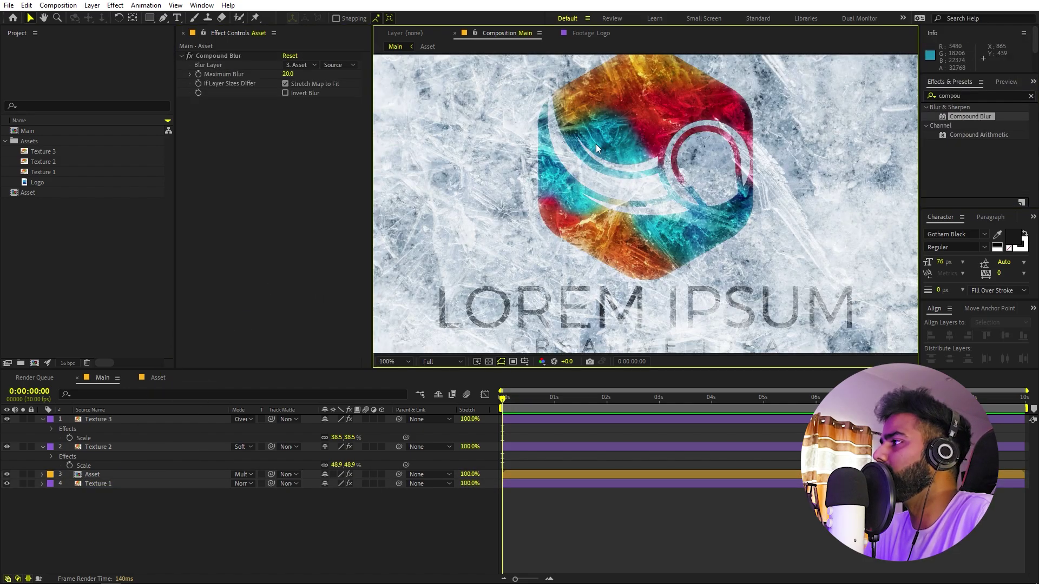
scroll(598, 127, "down", 2)
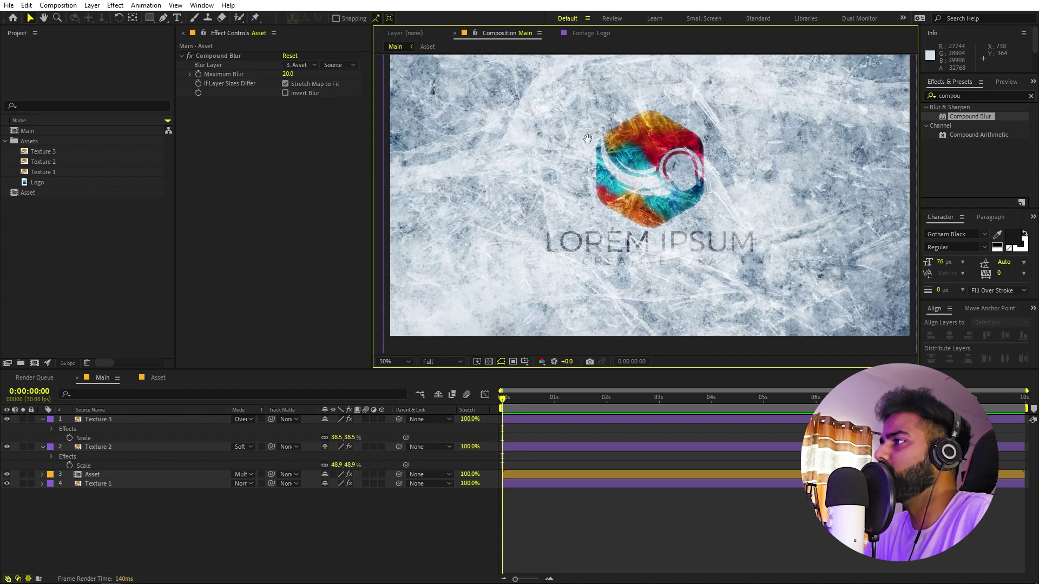
left_click_drag(583, 112, 589, 123)
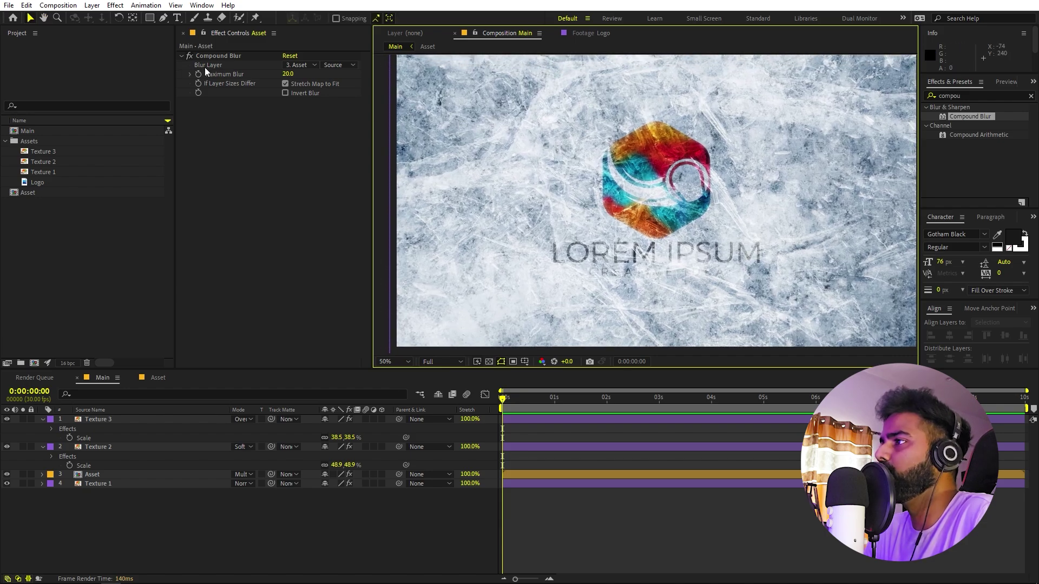
right_click(154, 523)
mouse_move(209, 395)
left_click(339, 421)
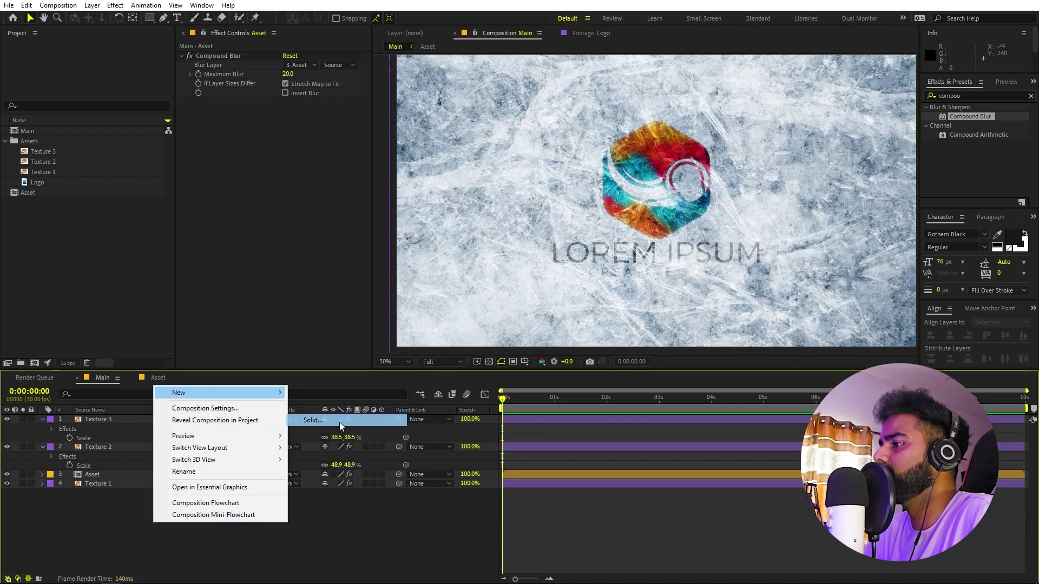
left_click(361, 315)
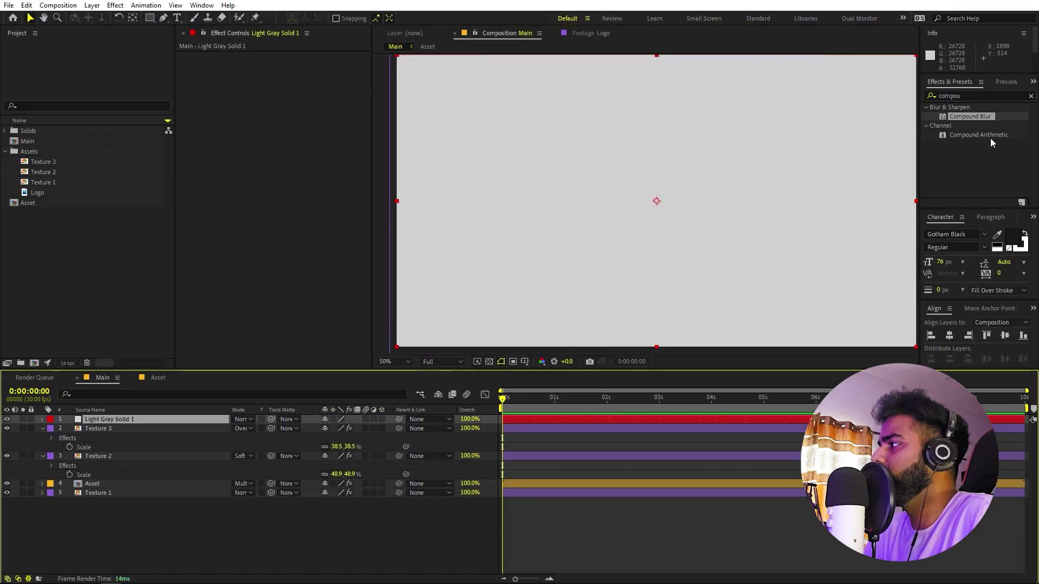
- Find the Fractal Noise effect and apply it to the light gray solid
left_click(977, 95)
type("fracta")
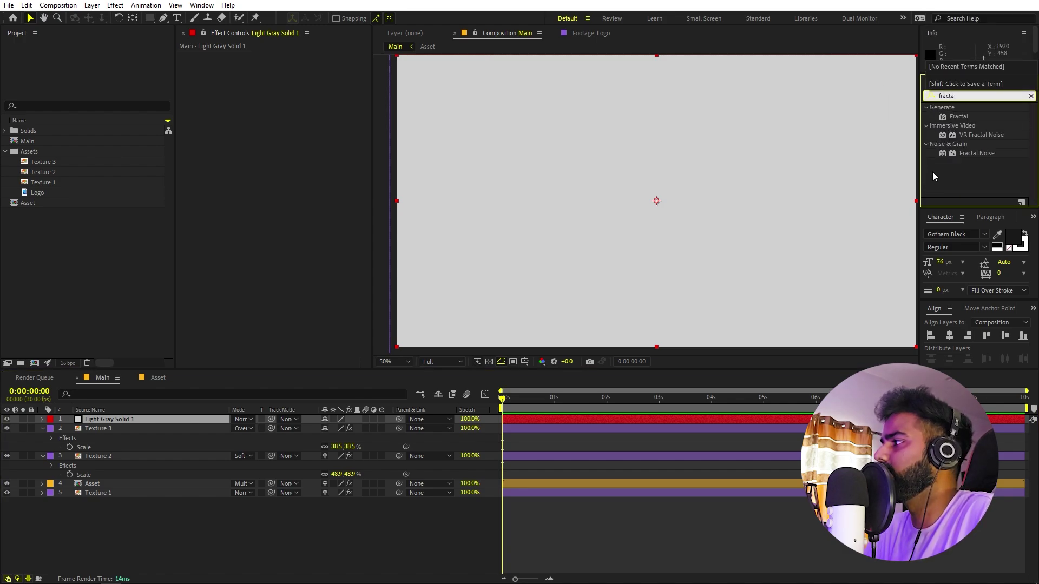
left_click_drag(959, 155, 698, 190)
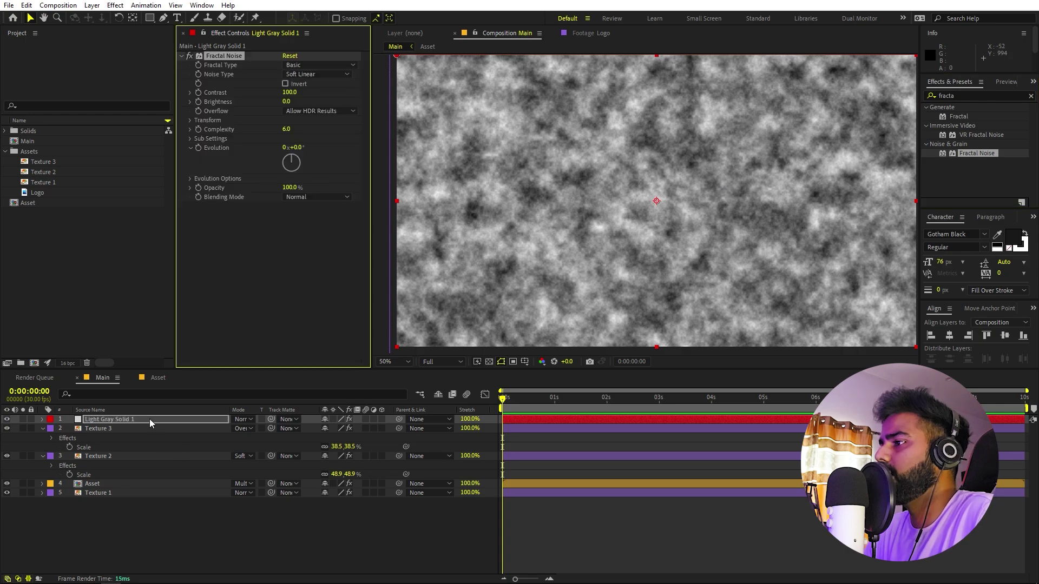
- Set the Fractal Noise Contrast to 551 and Brightness to 16 on the light gray solid
left_click(355, 100)
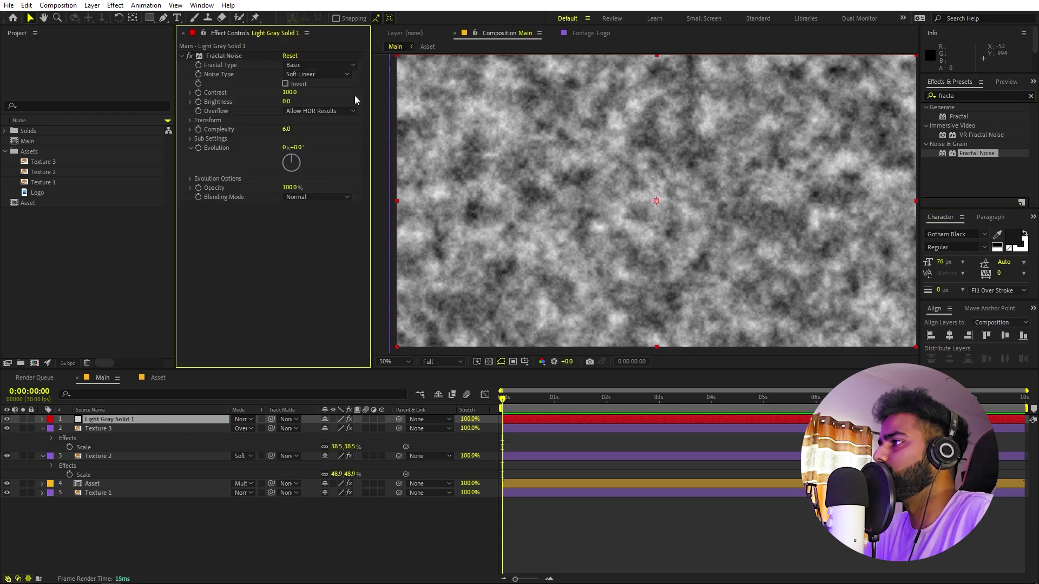
left_click_drag(289, 92, 540, 100)
left_click_drag(287, 102, 298, 121)
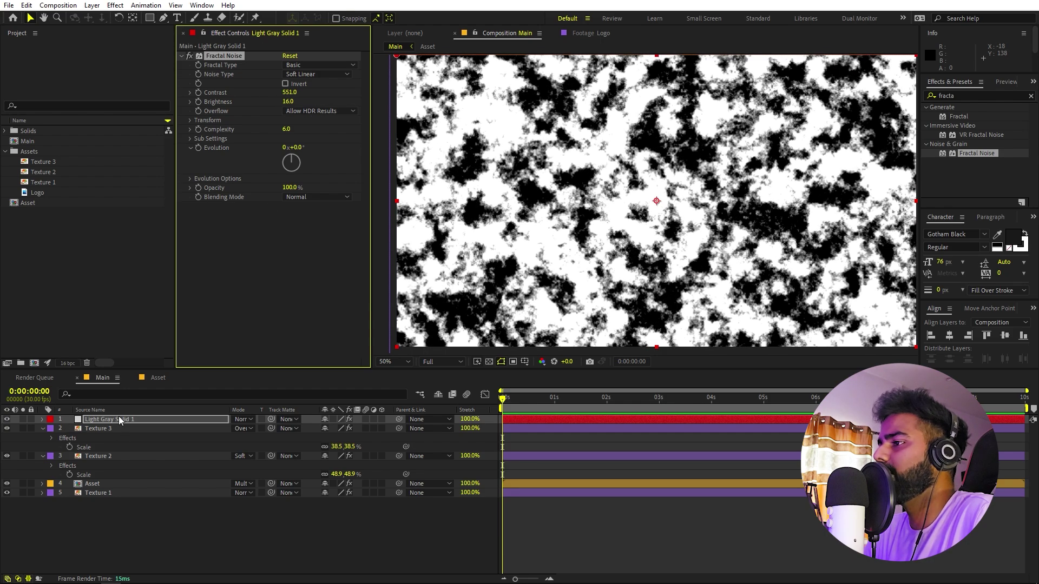
- Move the light gray solid below the Texture 1 layer and hide it
left_click_drag(124, 422, 131, 517)
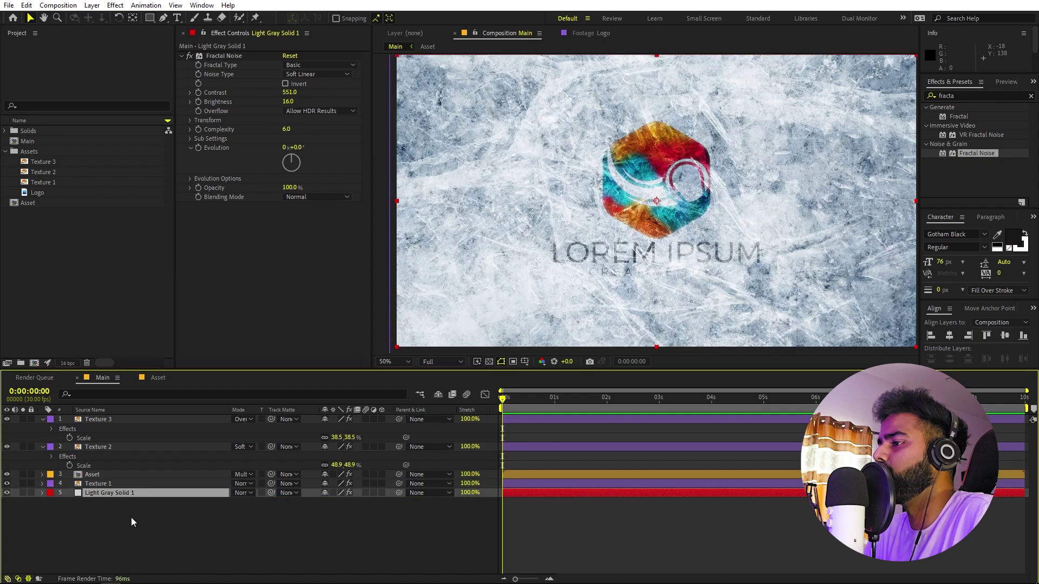
left_click(7, 493)
left_click(131, 502)
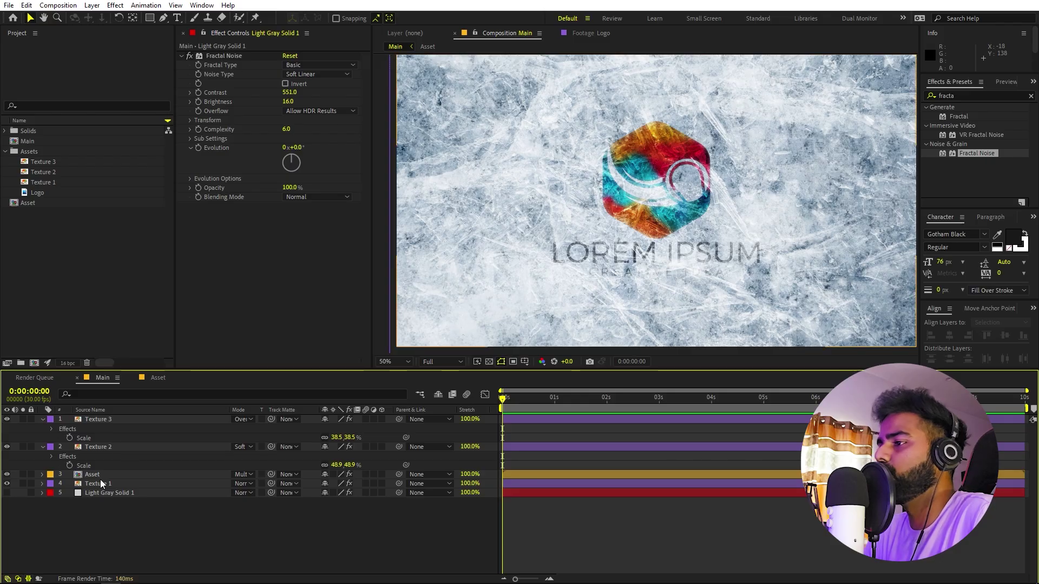
- Set the Blur Layer of the Asset layer's Compound Blur to Light Gray Solid 1
left_click(102, 475)
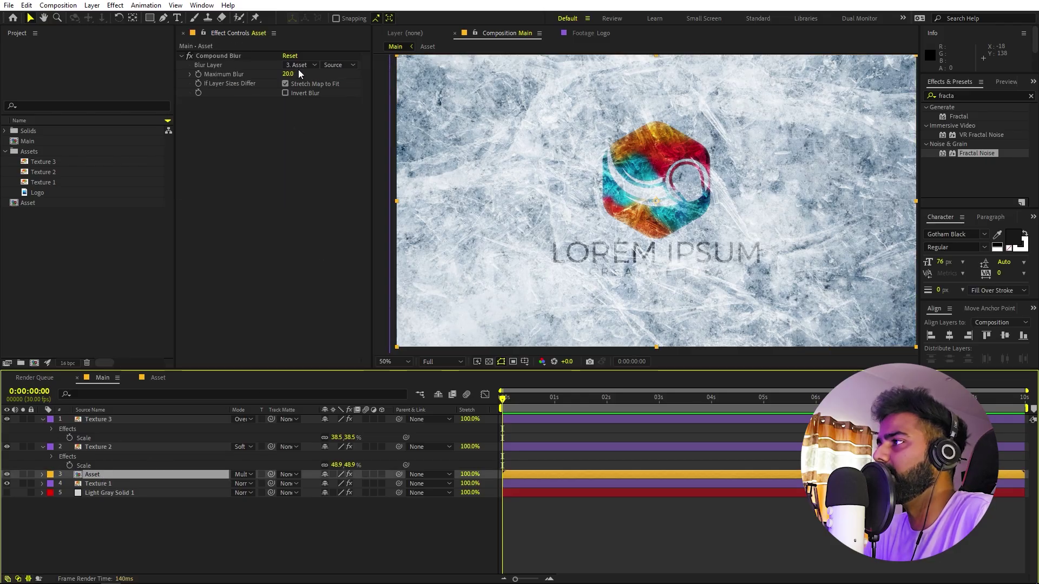
left_click(315, 66)
left_click(315, 141)
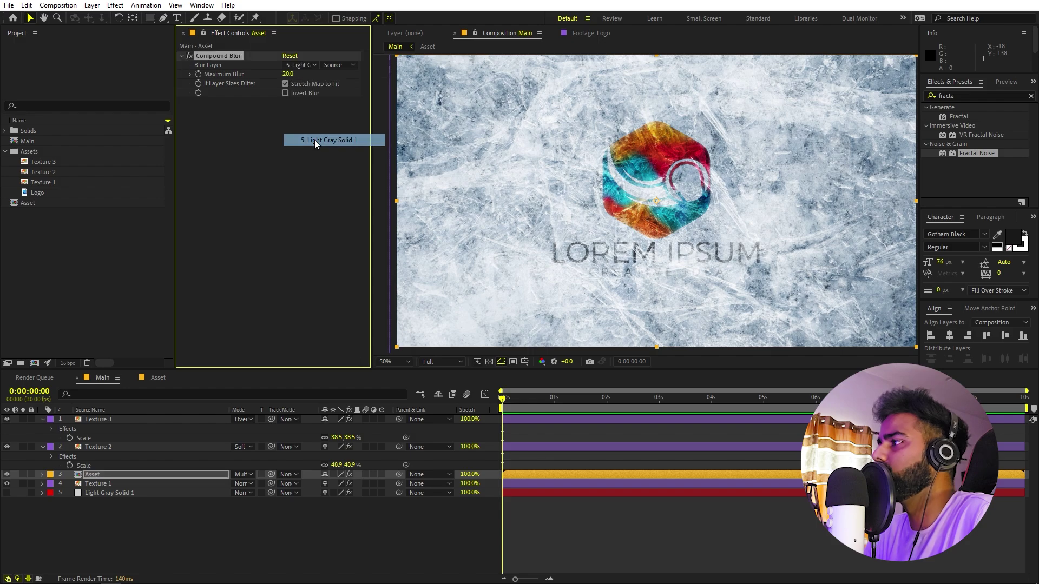
scroll(644, 206, "up", 2)
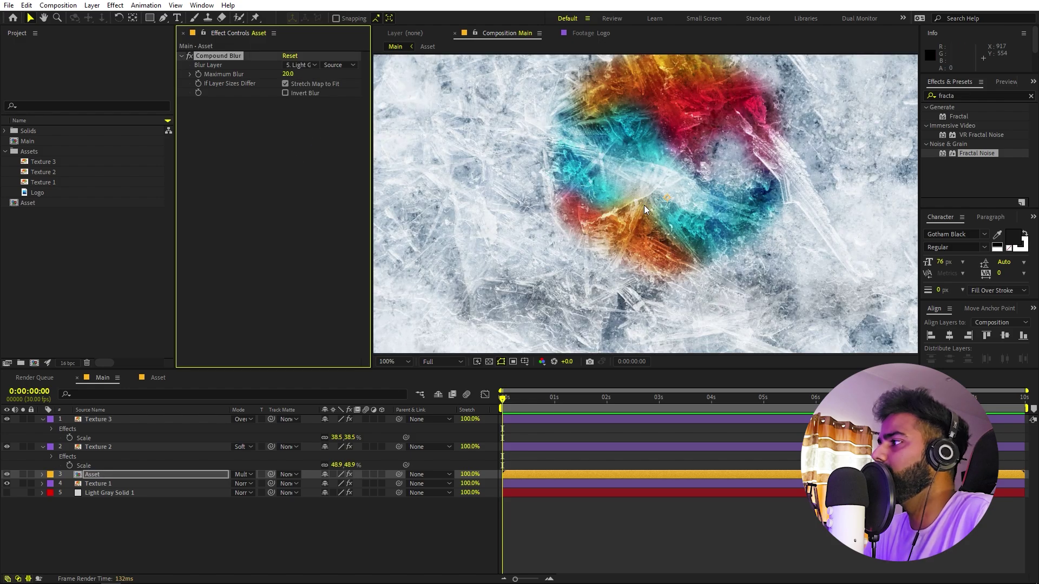
scroll(646, 200, "down", 2)
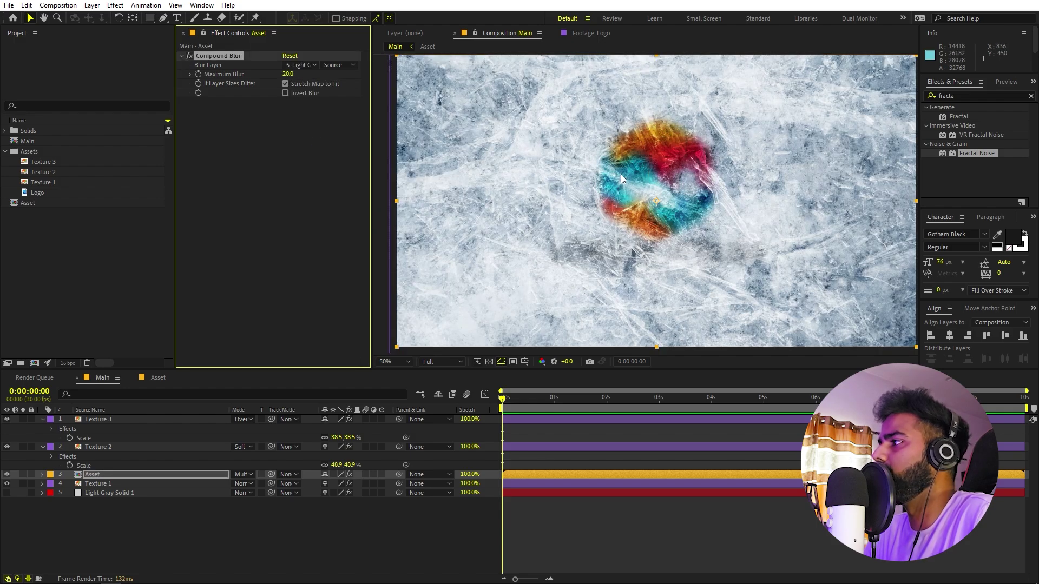
key("ctrl+shift+a")
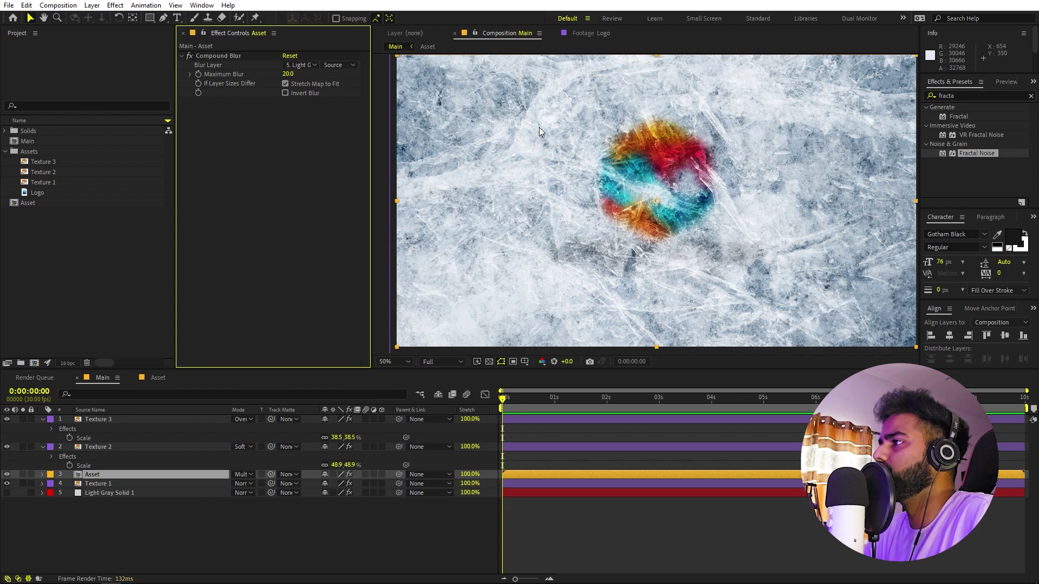
- Set the Compound Blur's blur layer source to Effects & Masks and check the blurred logo up close
left_click(328, 63)
left_click(355, 99)
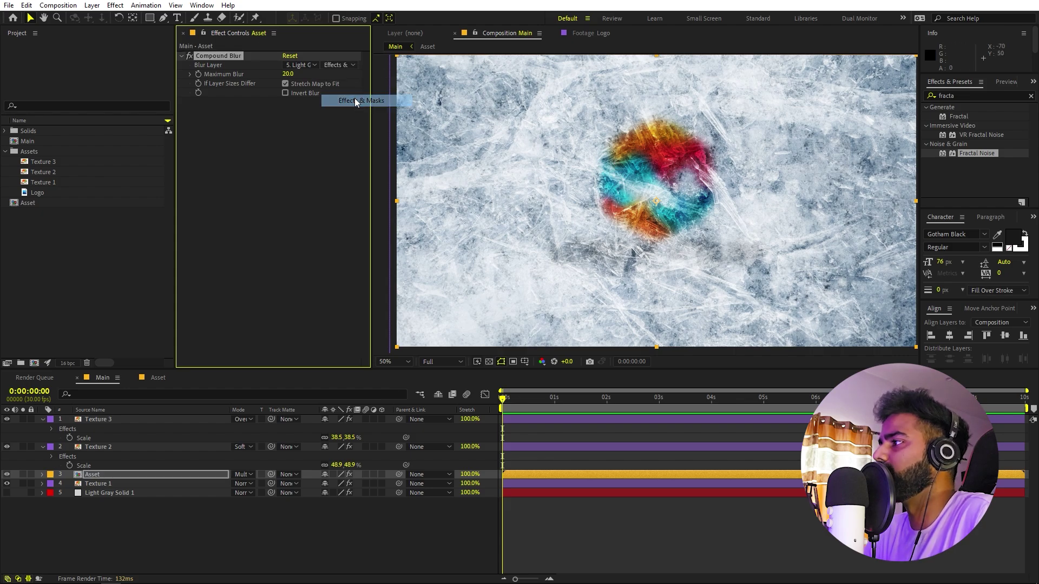
scroll(651, 166, "up", 1)
key("space")
left_click_drag(752, 150, 669, 154)
scroll(664, 168, "up", 1)
scroll(657, 178, "down", 2)
key("space")
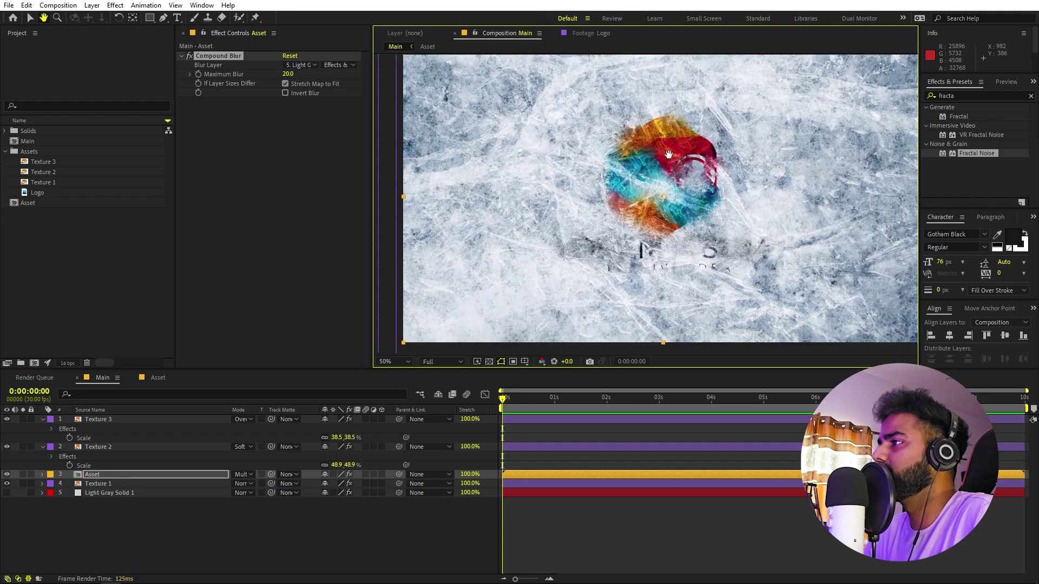
- Set the Fractal Noise Contrast on the light gray solid to 441, comparing the blur at a lower contrast of 169
left_click(136, 492)
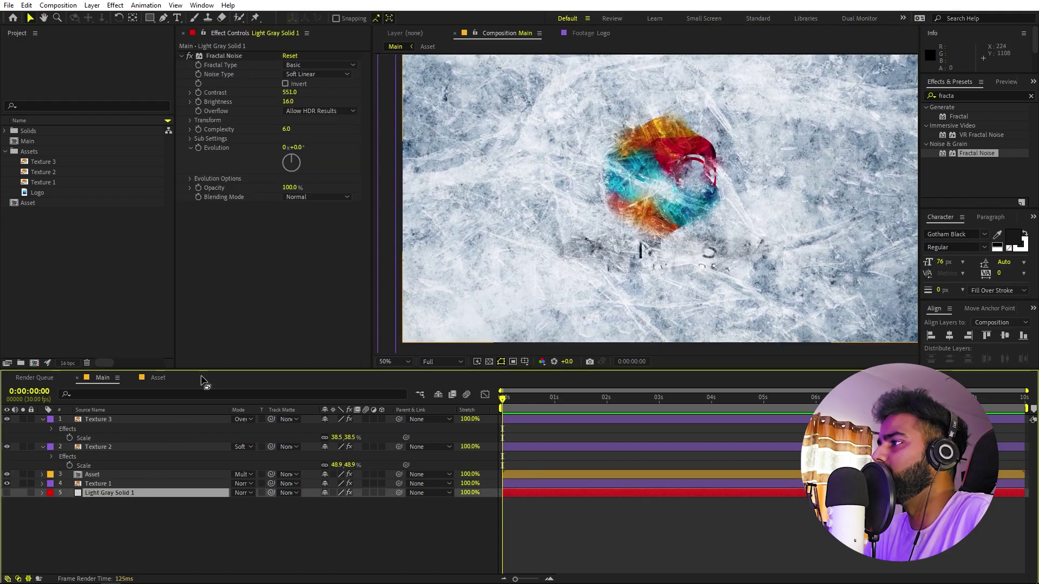
left_click_drag(292, 96, 139, 116)
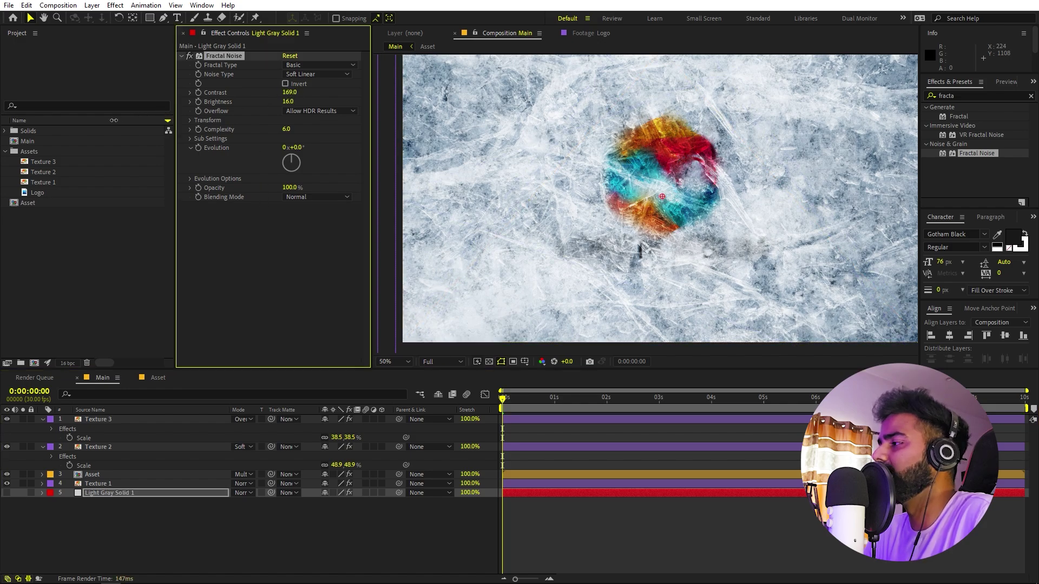
scroll(693, 144, "up", 1)
scroll(694, 144, "down", 1)
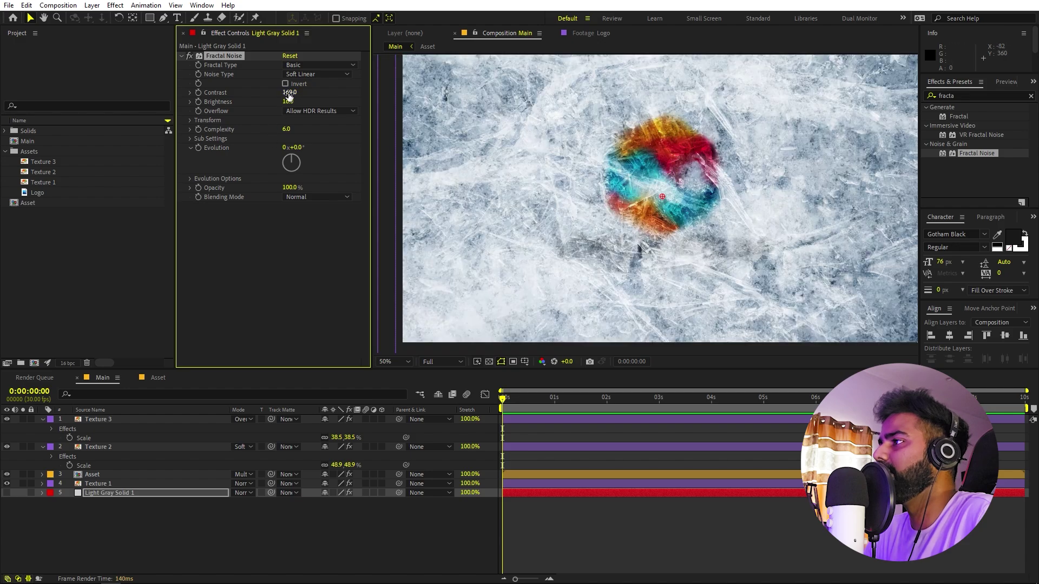
left_click_drag(458, 99, 447, 101)
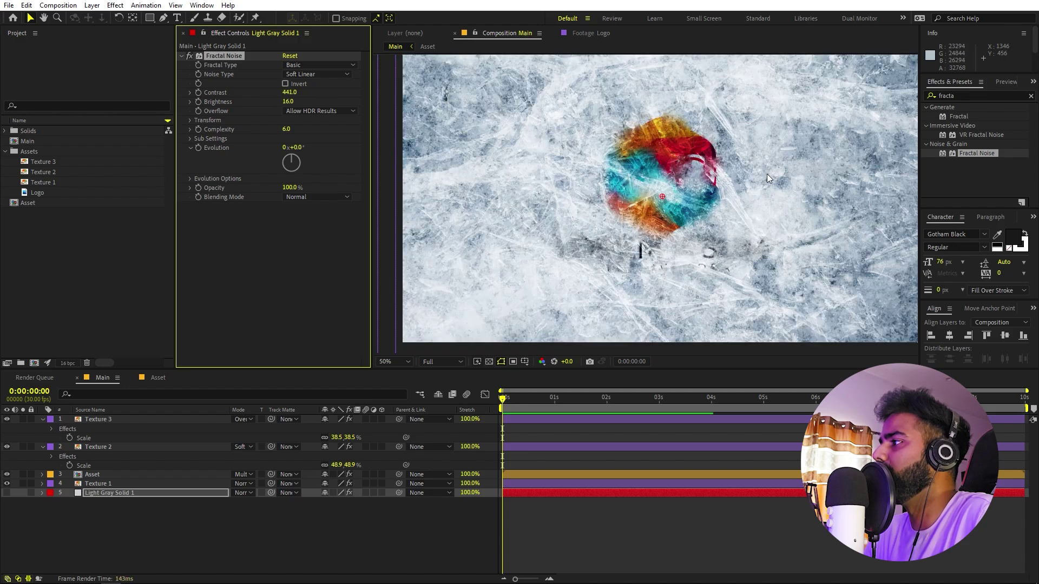
- Lower the Fractal Noise Brightness to -54, checking the logo lettering up close
left_click_drag(290, 101, 232, 108)
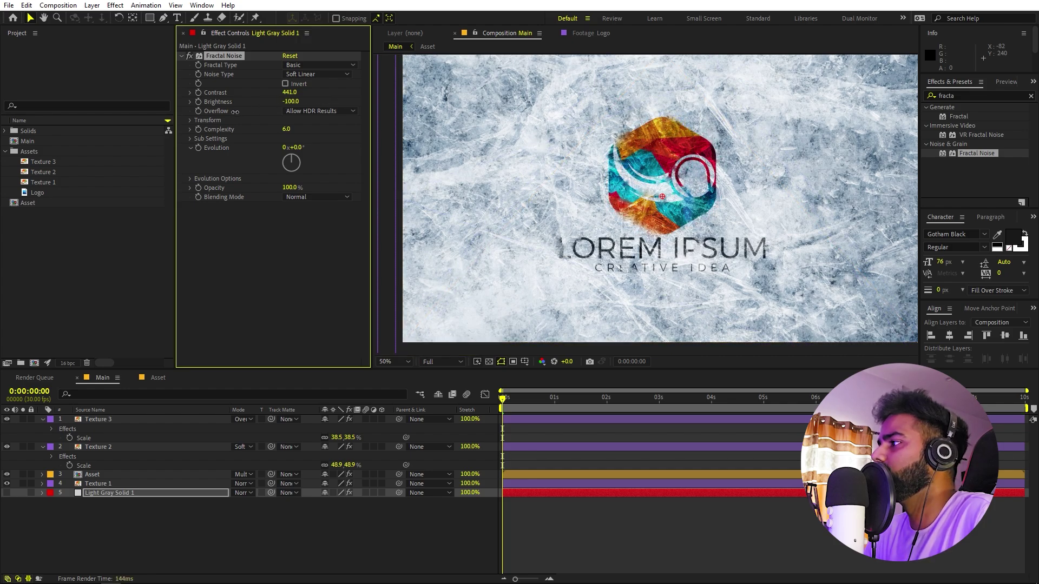
scroll(635, 230, "up", 7)
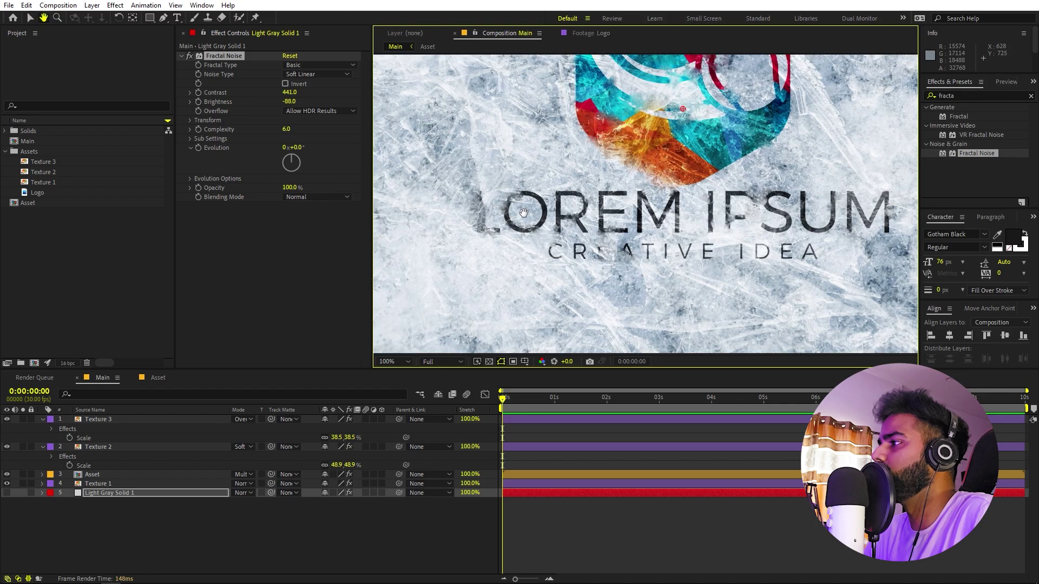
left_click_drag(668, 167, 659, 118)
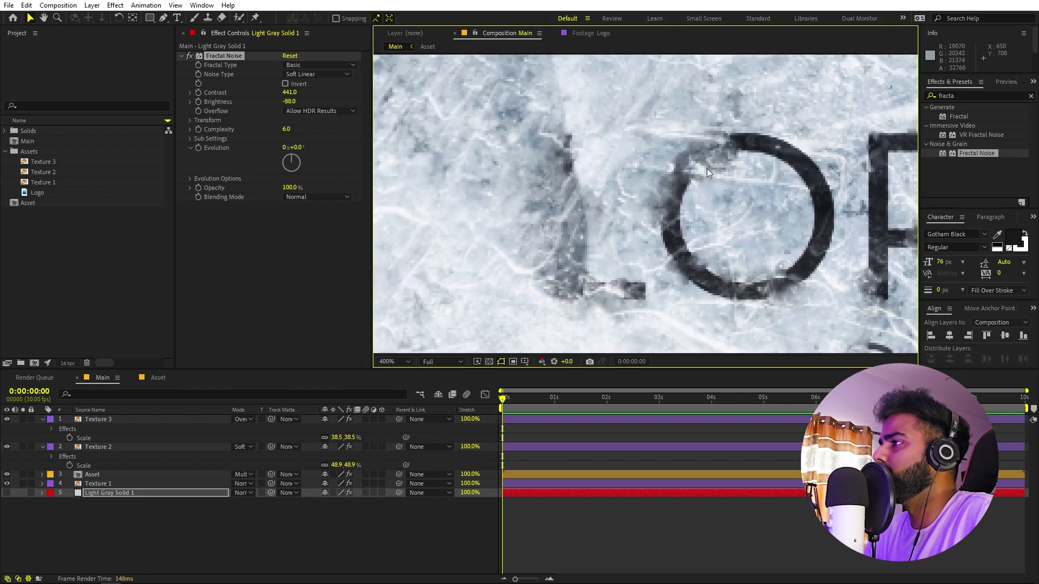
left_click_drag(297, 102, 314, 108)
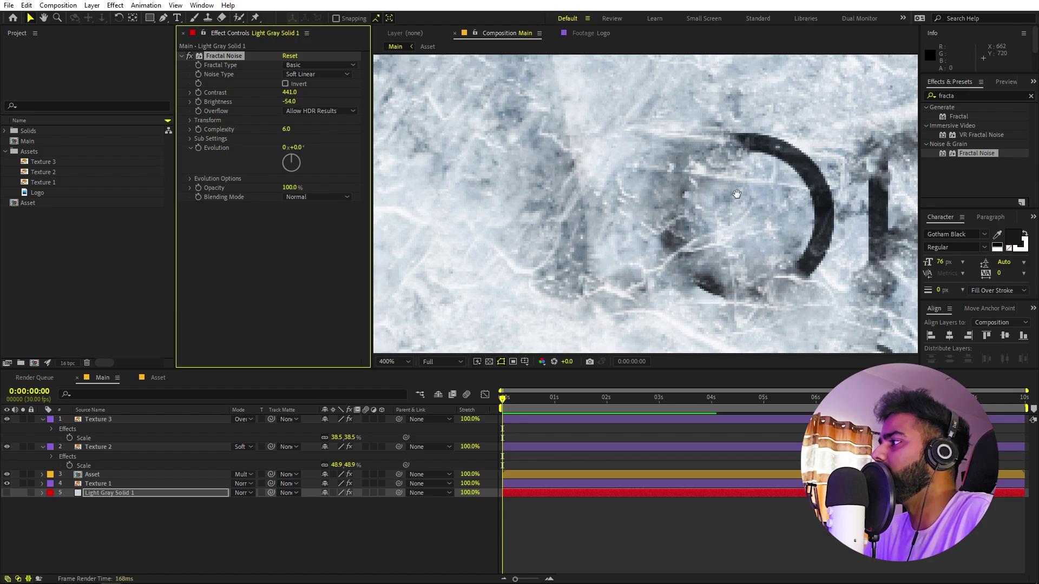
left_click_drag(779, 211, 649, 190)
left_click_drag(863, 197, 721, 179)
scroll(720, 184, "down", 4)
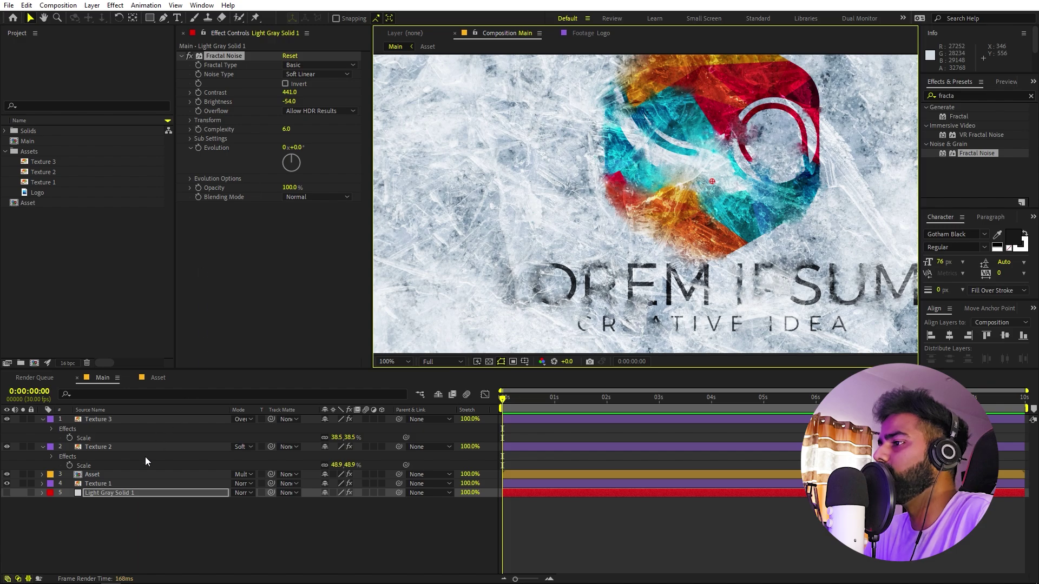
- Set the Scale in the Fractal Noise Transform settings of the light gray solid to 310
left_click(121, 492)
left_click(191, 119)
left_click_drag(294, 150, 476, 160)
scroll(733, 146, "down", 1)
key("space")
left_click_drag(772, 175, 754, 177)
key("v")
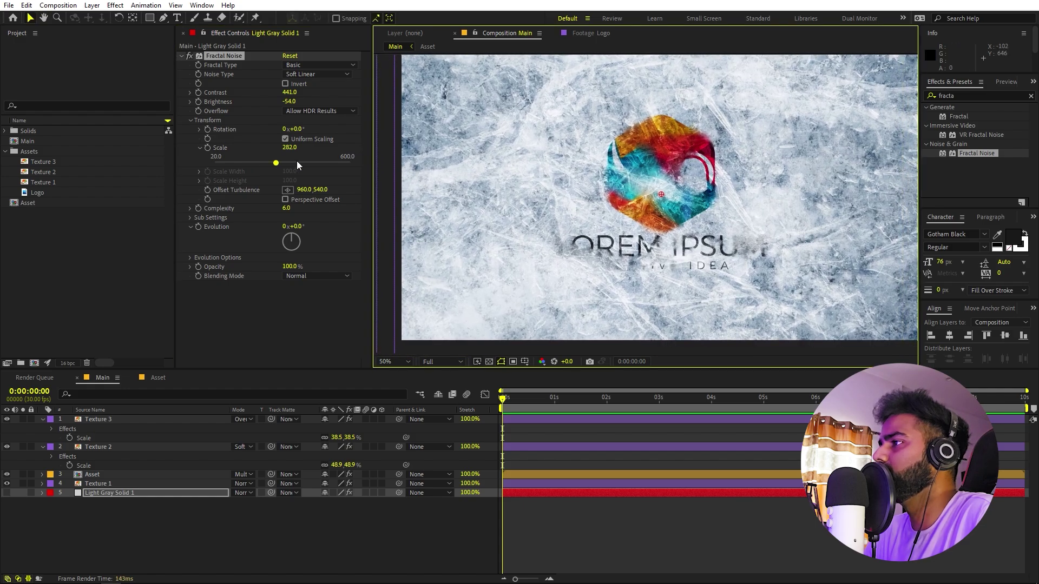
left_click_drag(294, 149, 310, 150)
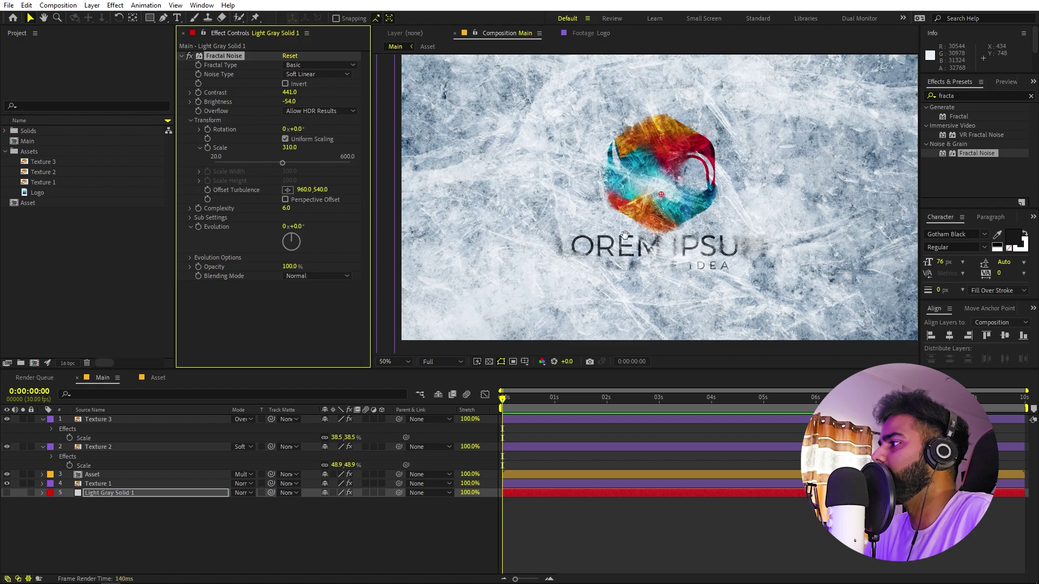
- Examine up close how the noise-driven blur affects the logo's lettering and emblem
key("h")
key("period")
left_click_drag(489, 341, 512, 254)
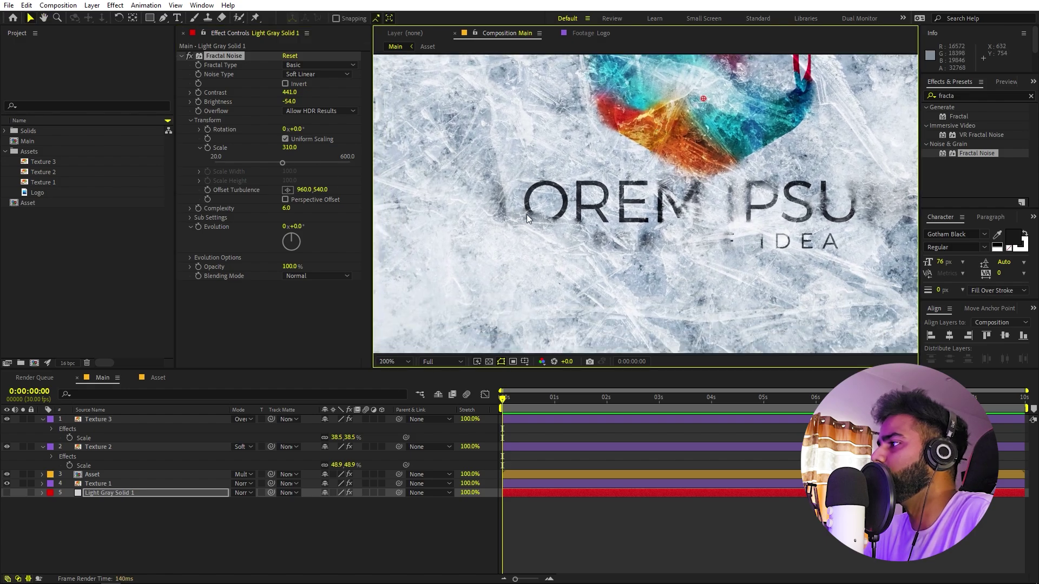
scroll(525, 214, "up", 1)
key("space")
left_click_drag(514, 210, 708, 212)
key("space")
left_click_drag(602, 221, 626, 216)
scroll(626, 217, "up", 1)
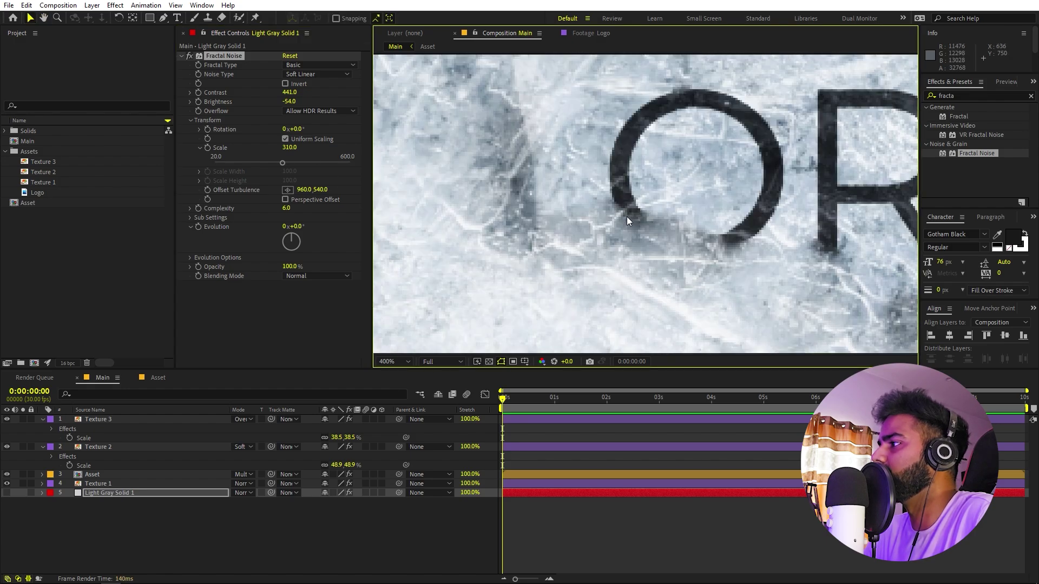
key("space")
left_click_drag(632, 267, 634, 249)
key("v")
scroll(676, 232, "down", 4)
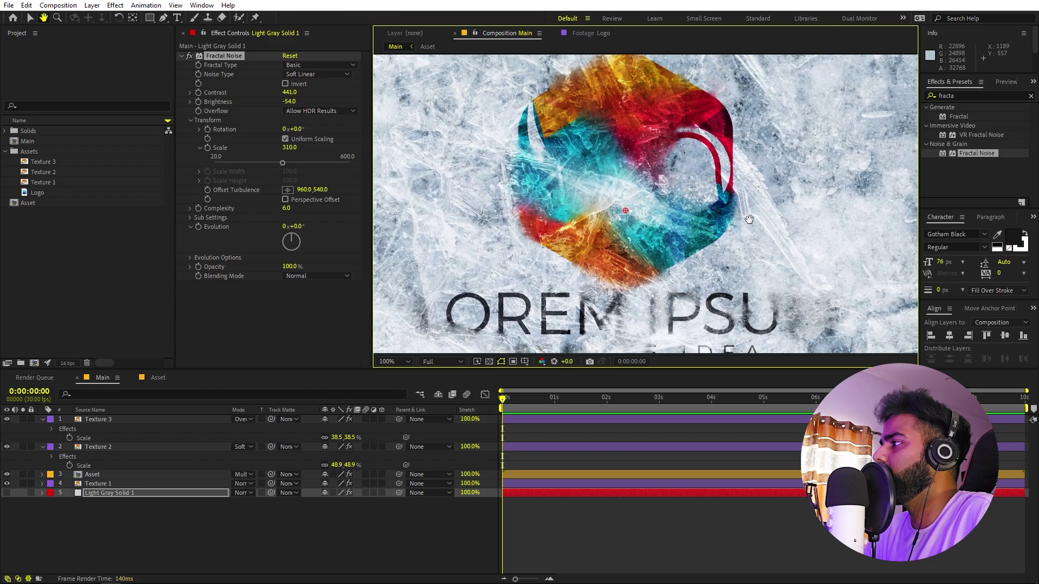
left_click_drag(714, 217, 722, 195)
- Set the Maximum Blur of the Compound Blur on the Asset layer to 15, comparing a lower blur of 7
left_click(145, 474)
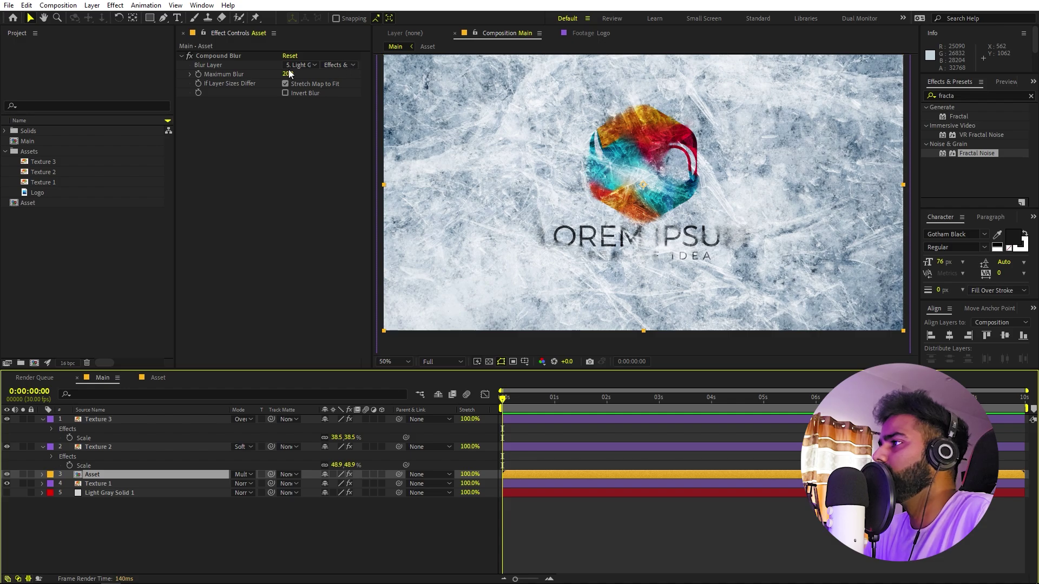
left_click_drag(288, 74, 276, 80)
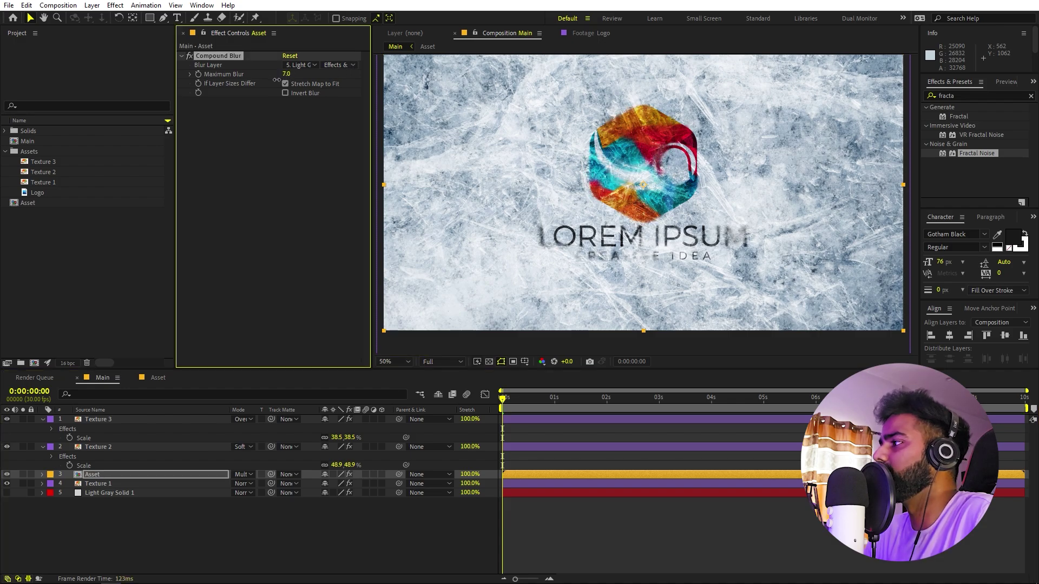
left_click(286, 74)
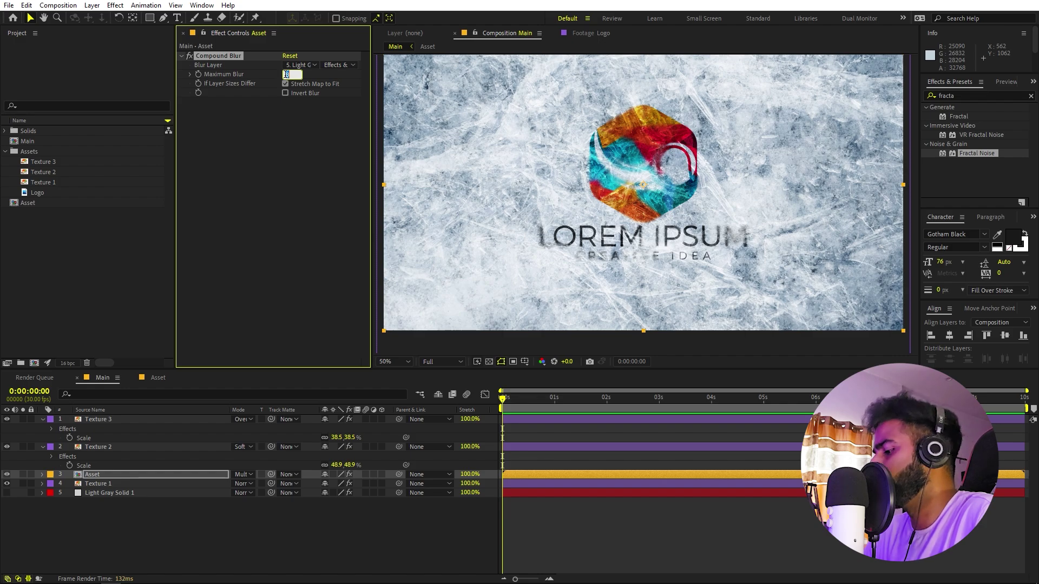
type("15")
key("Return")
scroll(764, 215, "up", 1)
key("space")
key("v")
- Lower the Fractal Noise Brightness on the light gray solid to -91
left_click(127, 495)
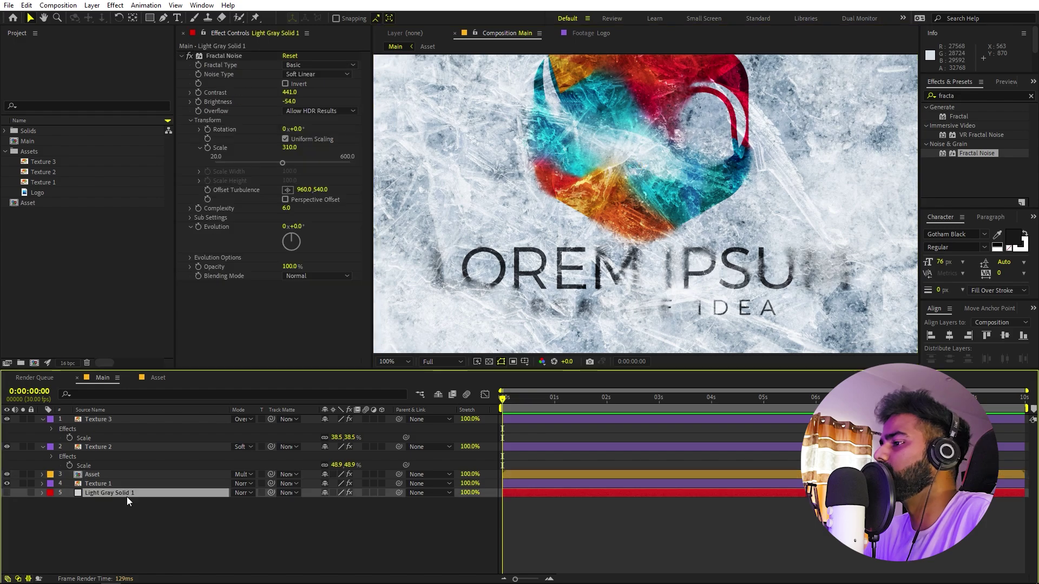
scroll(583, 197, "down", 2)
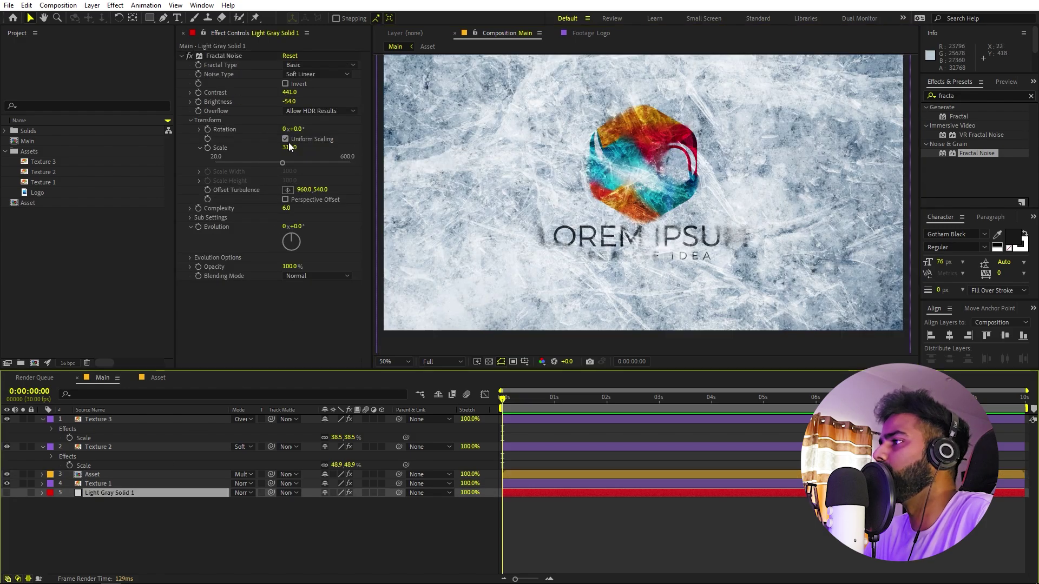
mouse_move(290, 103)
left_mouse_down()
mouse_move(320, 104)
mouse_move(281, 110)
left_mouse_up()
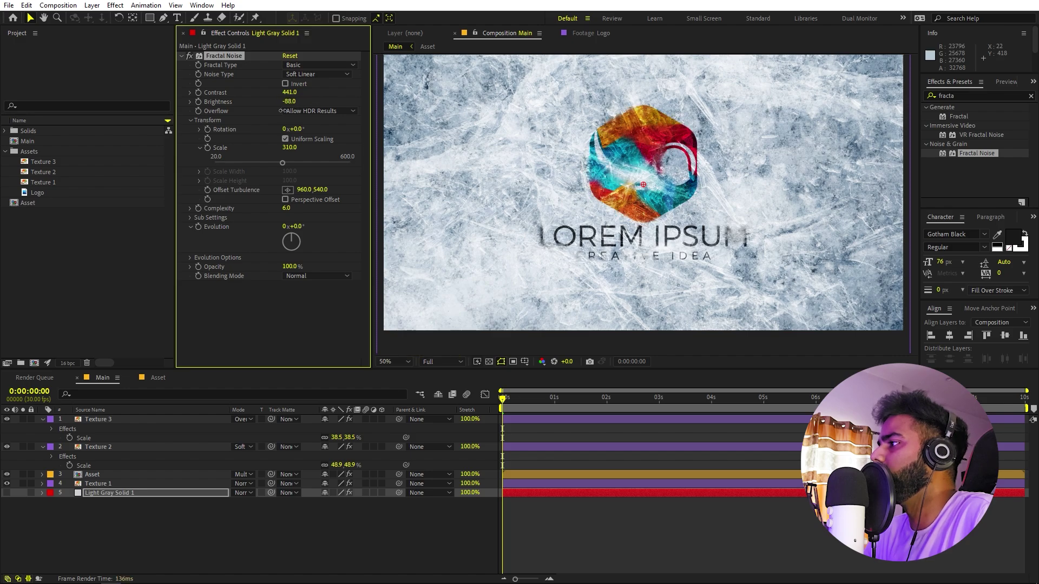
- Shift the Fractal Noise Offset Turbulence point to 950, 592 and check the blur on the emblem up close
left_click_drag(633, 174, 648, 141)
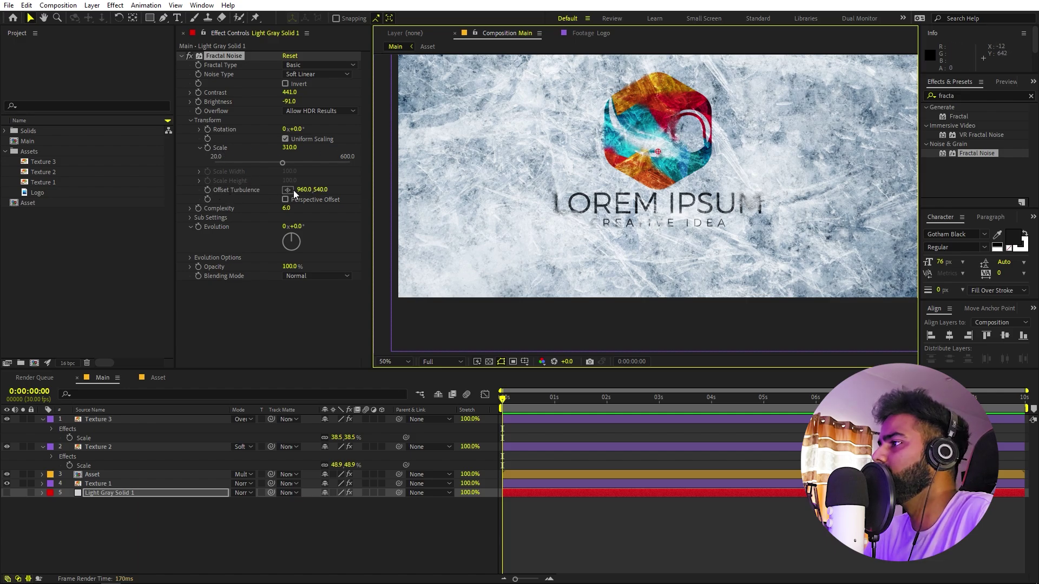
left_click_drag(306, 190, 293, 190)
left_click_drag(651, 152, 652, 184)
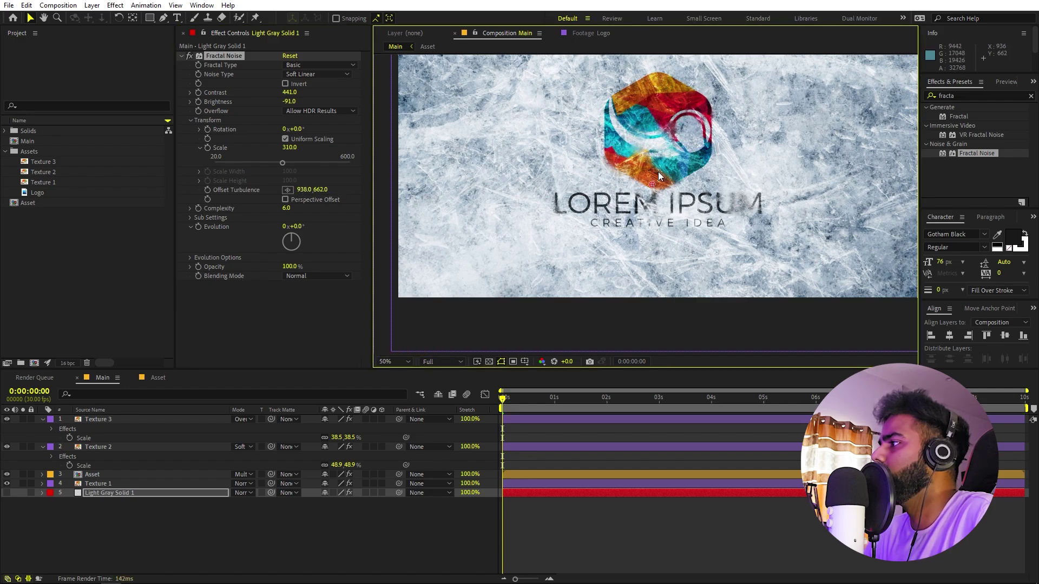
key("space")
left_click_drag(680, 115, 678, 157)
scroll(678, 158, "up", 1)
key("space")
left_click_drag(668, 241, 647, 162)
scroll(647, 162, "down", 2)
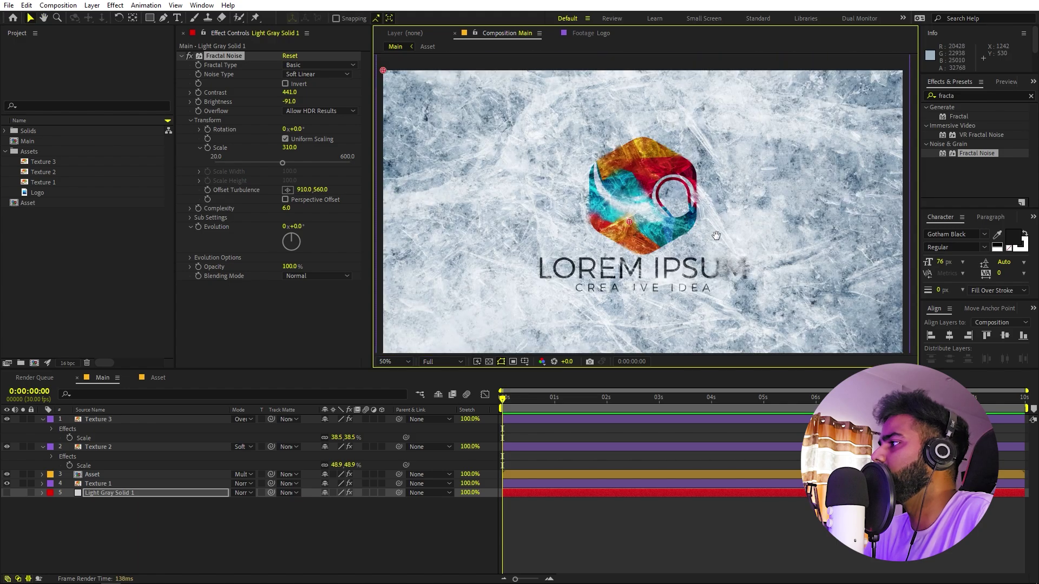
left_click_drag(716, 236, 717, 226)
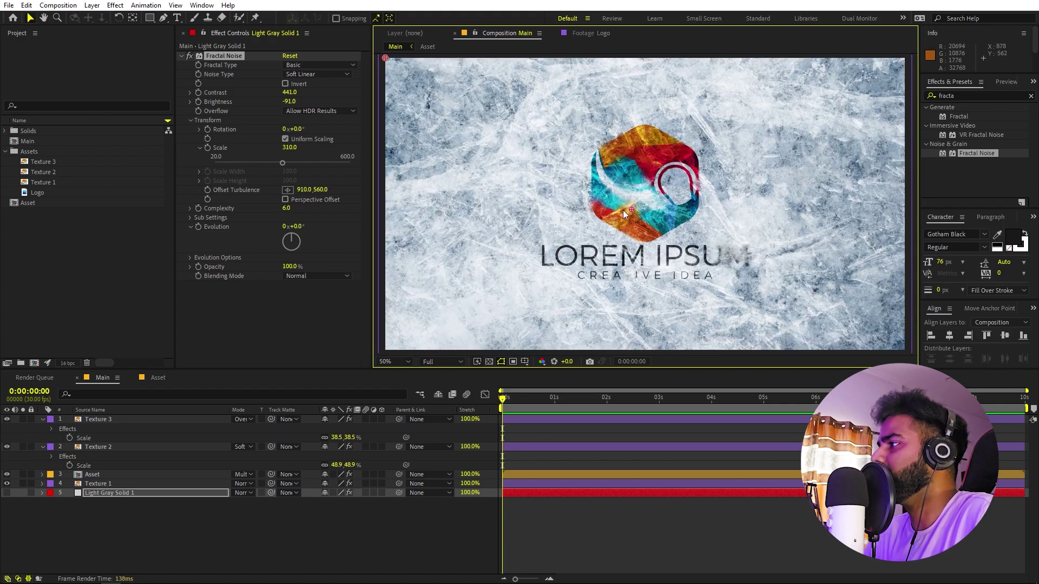
left_click_drag(629, 209, 640, 219)
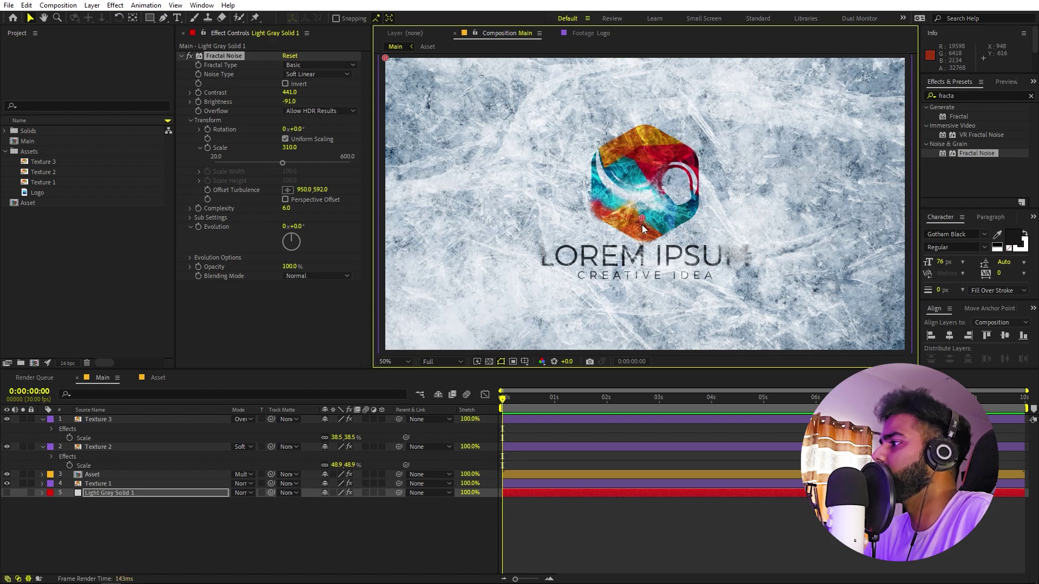
scroll(657, 227, "up", 4)
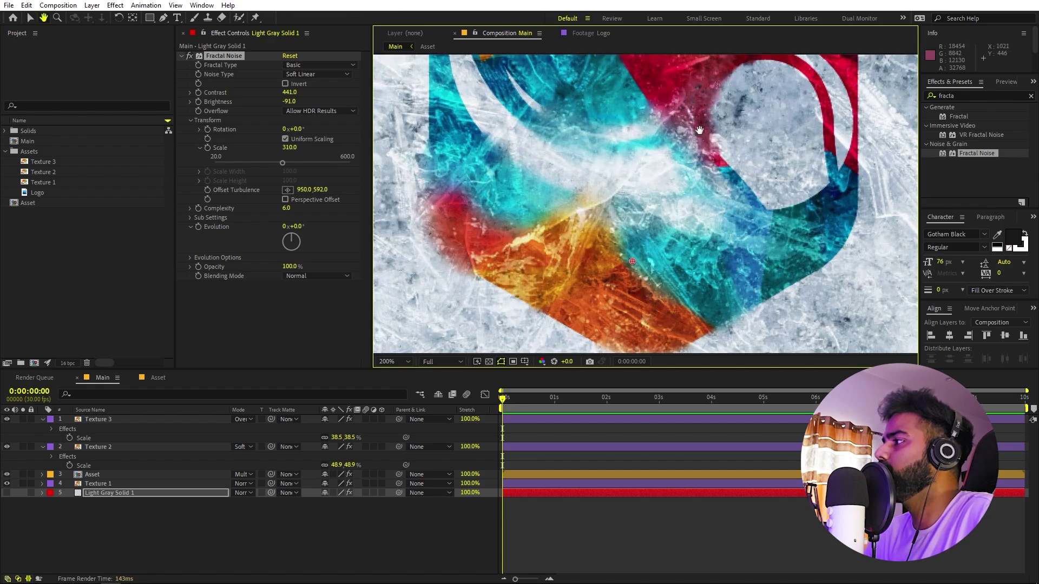
scroll(661, 206, "up", 2)
scroll(663, 187, "down", 5)
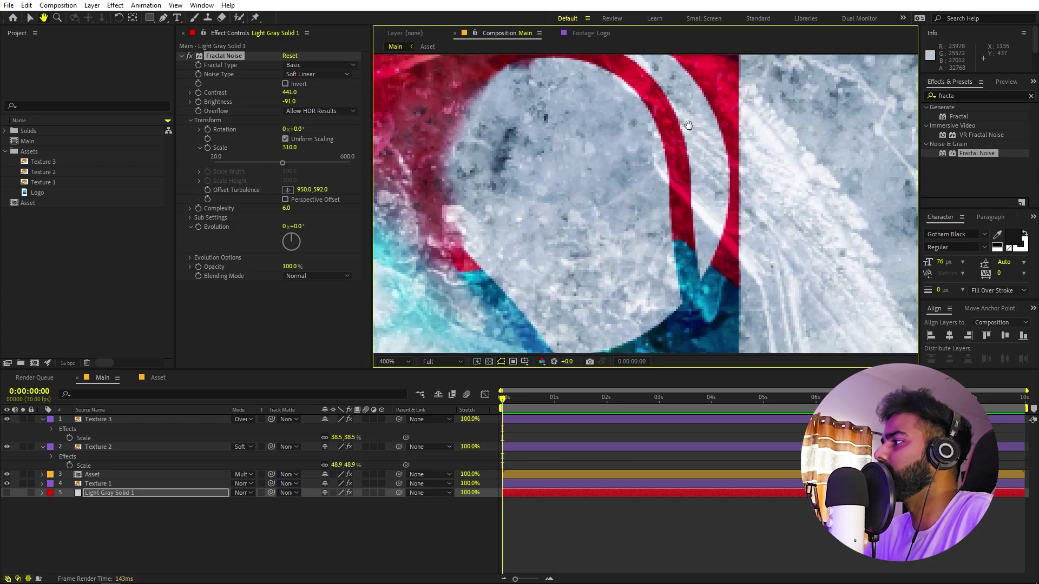
scroll(733, 197, "down", 4)
left_click_drag(677, 164, 699, 135)
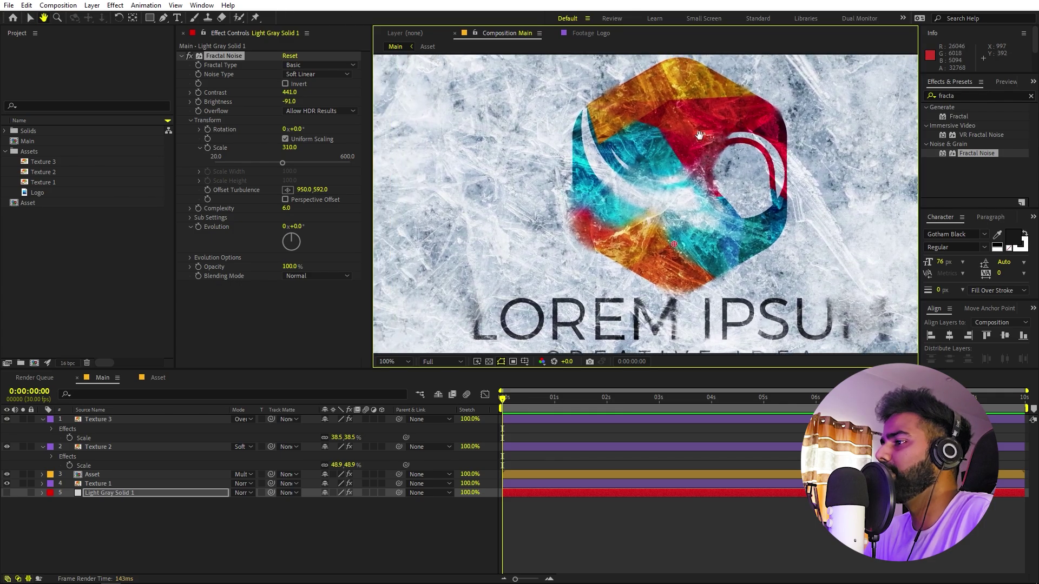
- Apply the Displacement Map effect to the Asset layer and use Texture 3 as its displacement map layer
left_click(111, 478)
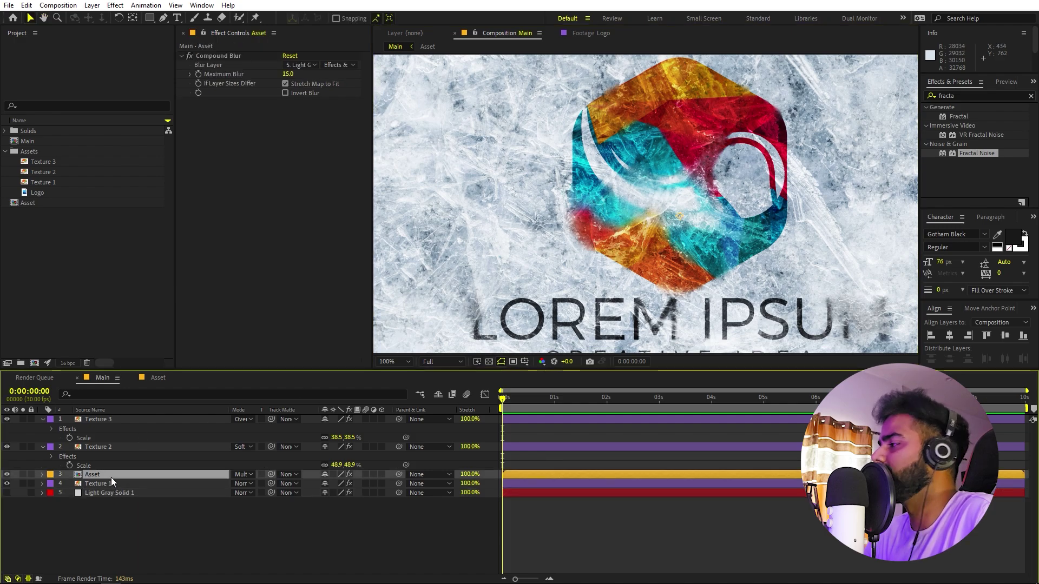
left_click(984, 97)
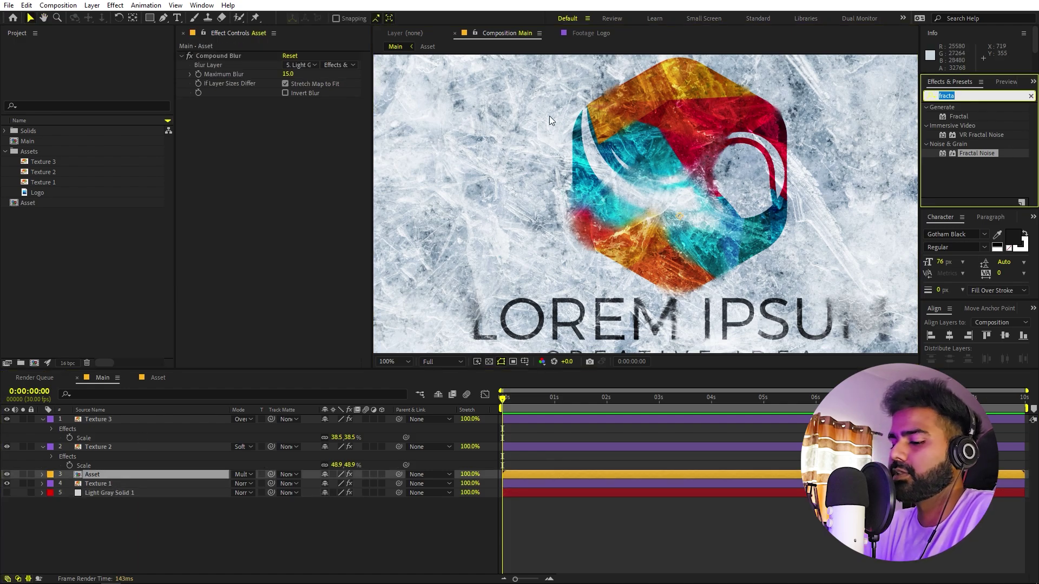
type("displ")
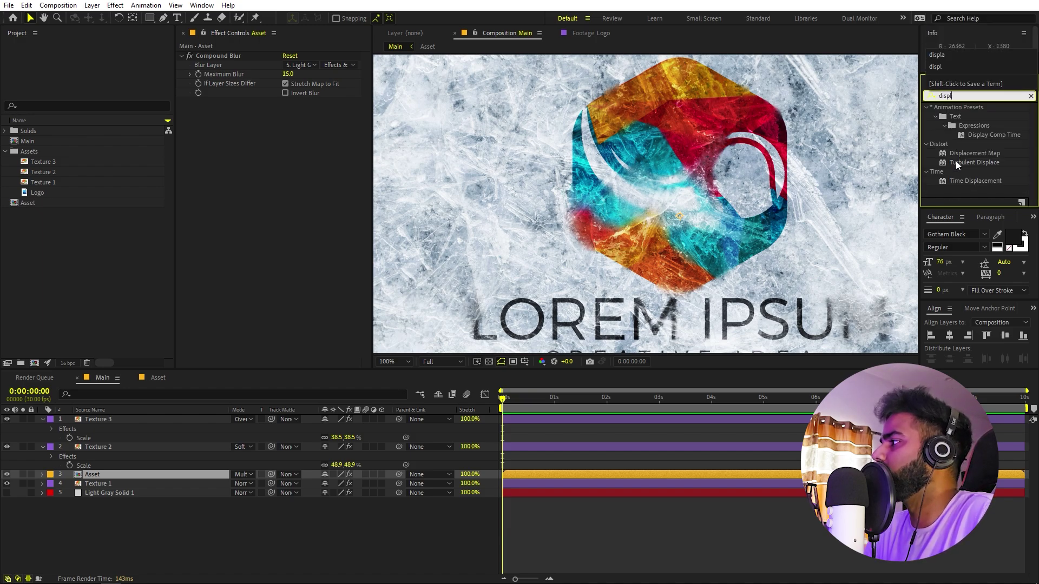
left_click_drag(971, 154, 239, 171)
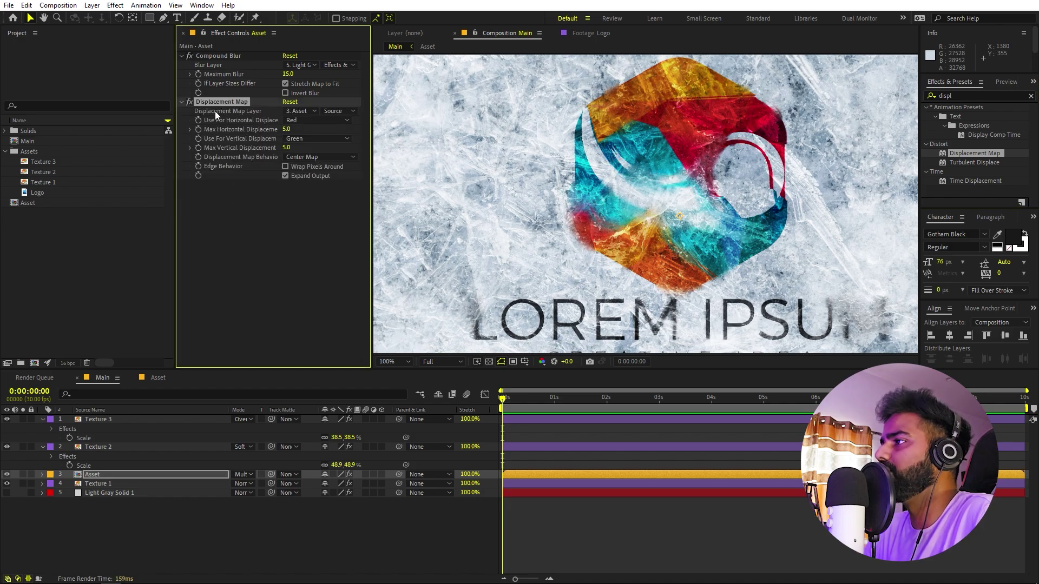
left_click(294, 111)
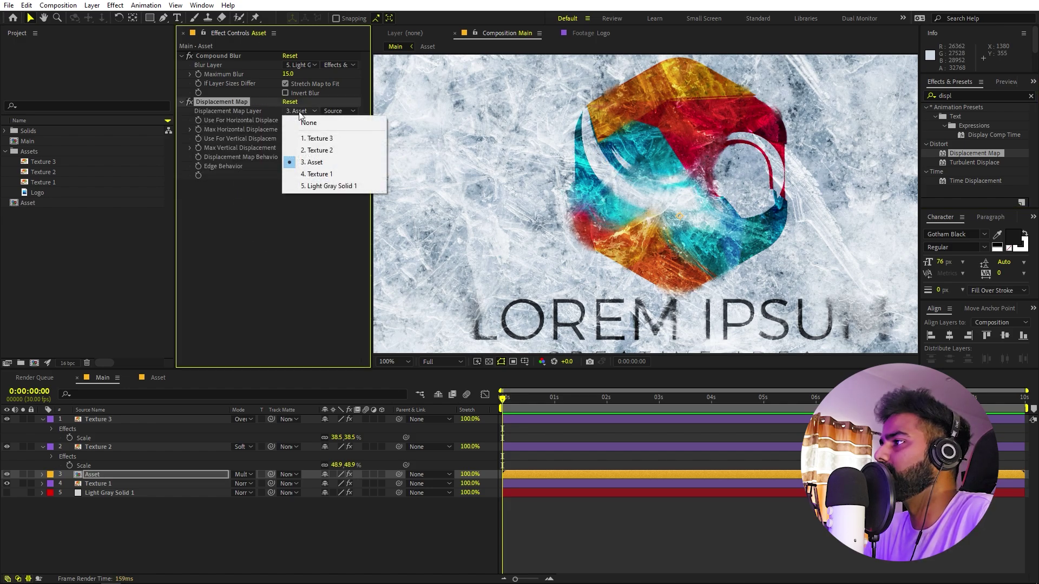
left_click(318, 140)
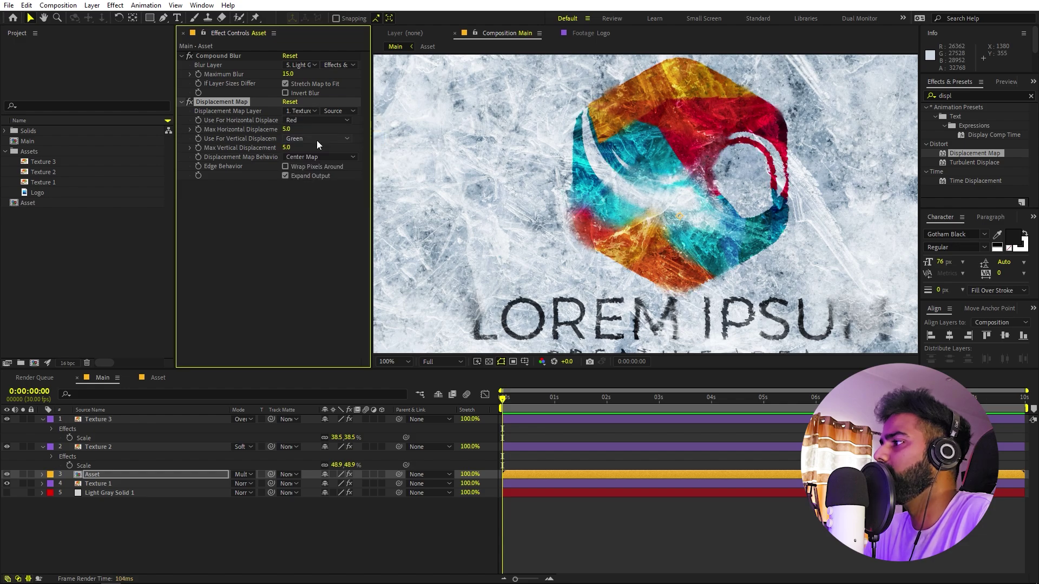
- Try a Max Horizontal Displacement of 74 on the logo, inspect the distorted emblem, and undo it
scroll(566, 209, "up", 2)
scroll(698, 183, "up", 2)
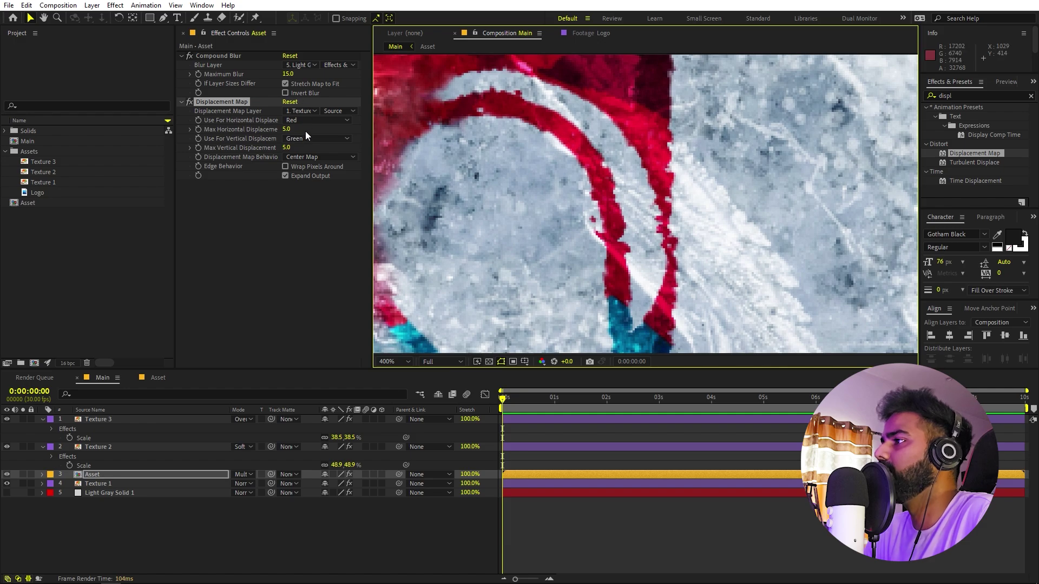
left_click_drag(287, 129, 346, 128)
scroll(645, 205, "down", 2)
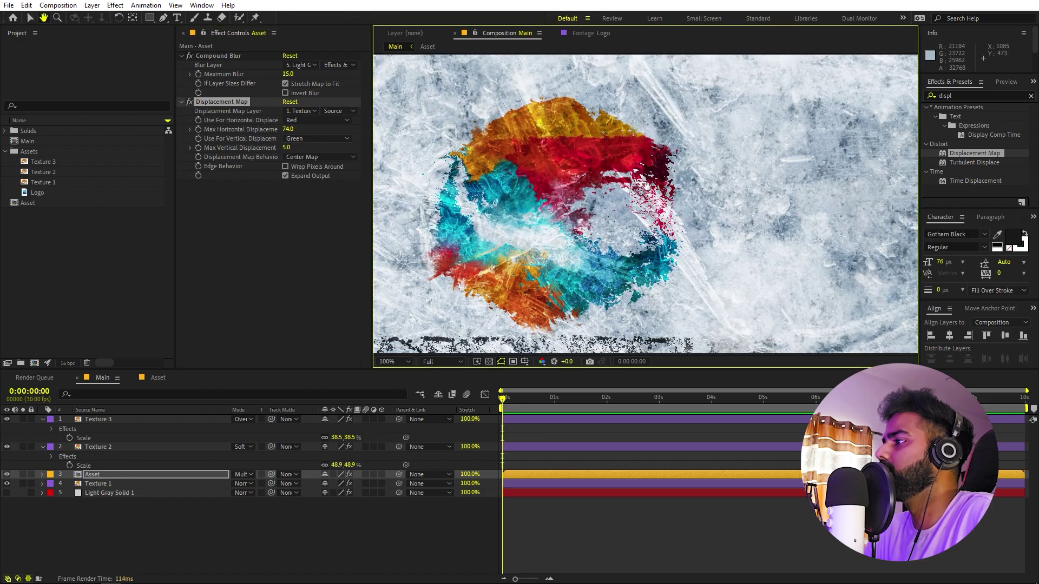
left_click_drag(614, 217, 692, 140)
key("ctrl+z")
- Set the Max Horizontal Displacement to 6.3 and the Max Vertical Displacement to 0.6, checking the logo edges up close
left_click_drag(287, 130, 284, 165)
key("space")
left_click_drag(743, 122, 686, 249)
scroll(621, 211, "up", 1)
key("space")
left_click_drag(573, 176, 643, 223)
key("space")
left_click_drag(680, 281, 730, 119)
scroll(711, 184, "down", 1)
key("space")
left_click_drag(710, 270, 706, 225)
scroll(706, 225, "down", 1)
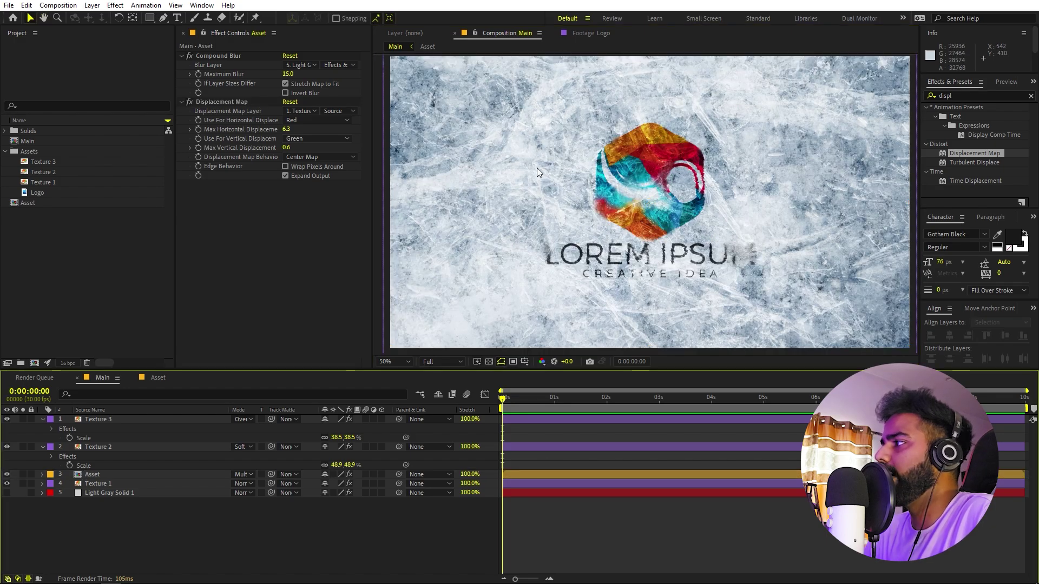
scroll(540, 159, "down", 1)
scroll(719, 144, "up", 1)
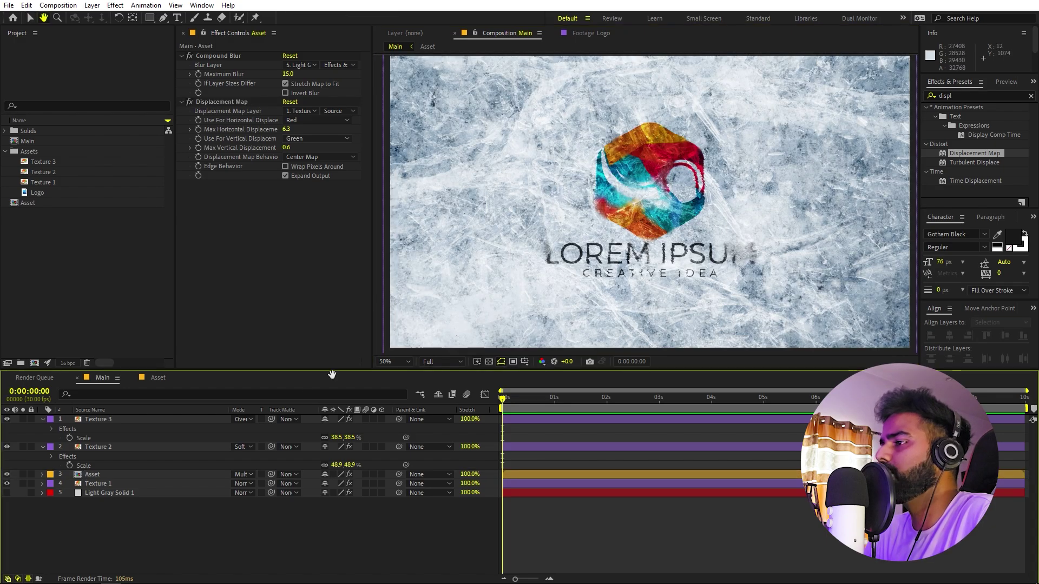
- Create a new adjustment layer above all layers in the Main composition
right_click(214, 557)
mouse_move(276, 423)
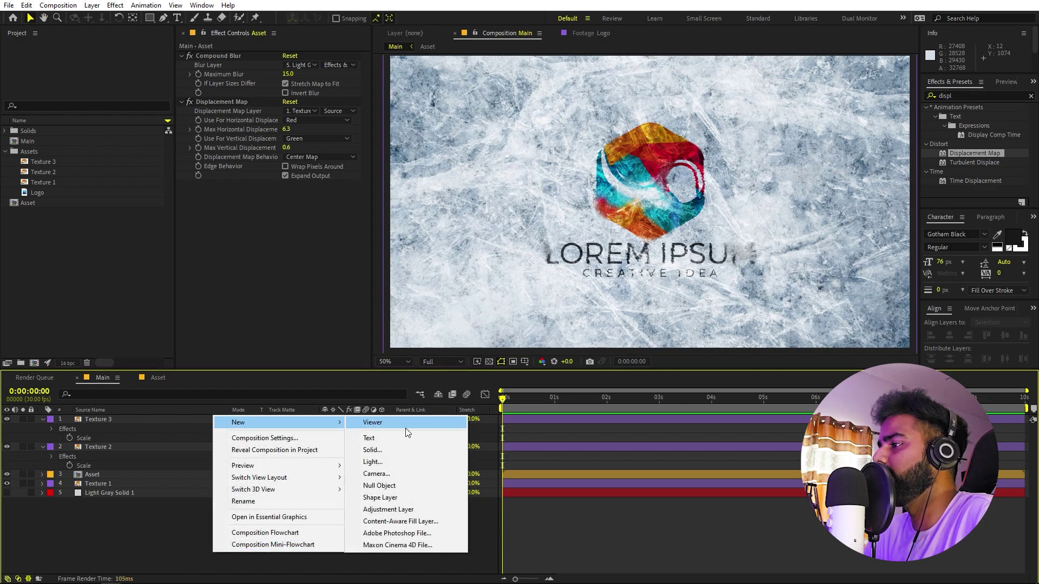
left_click(392, 511)
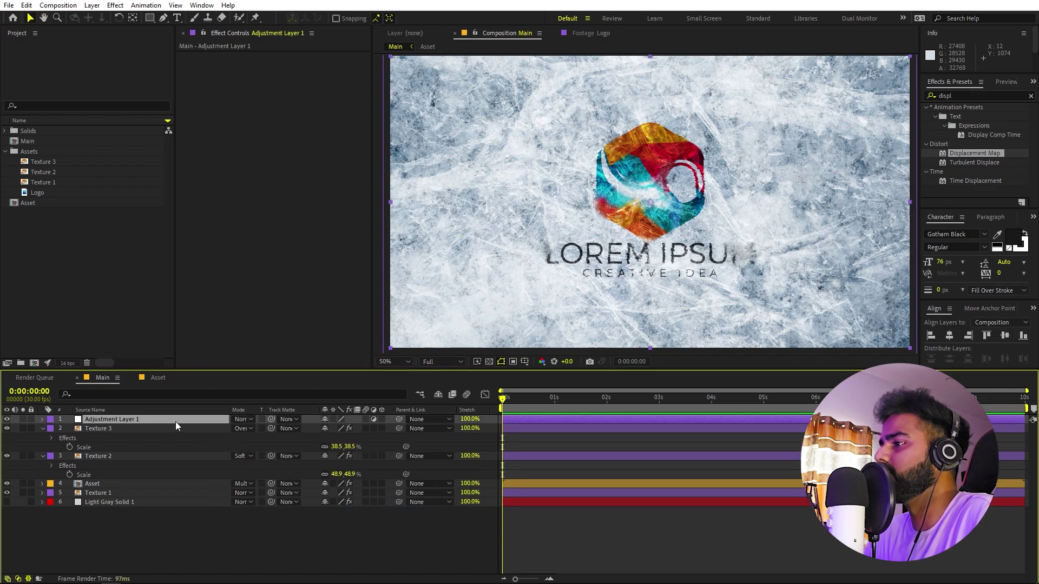
- Apply the Color Correction Exposure effect to the adjustment layer and set its master Exposure to -2
key("ctrl+5")
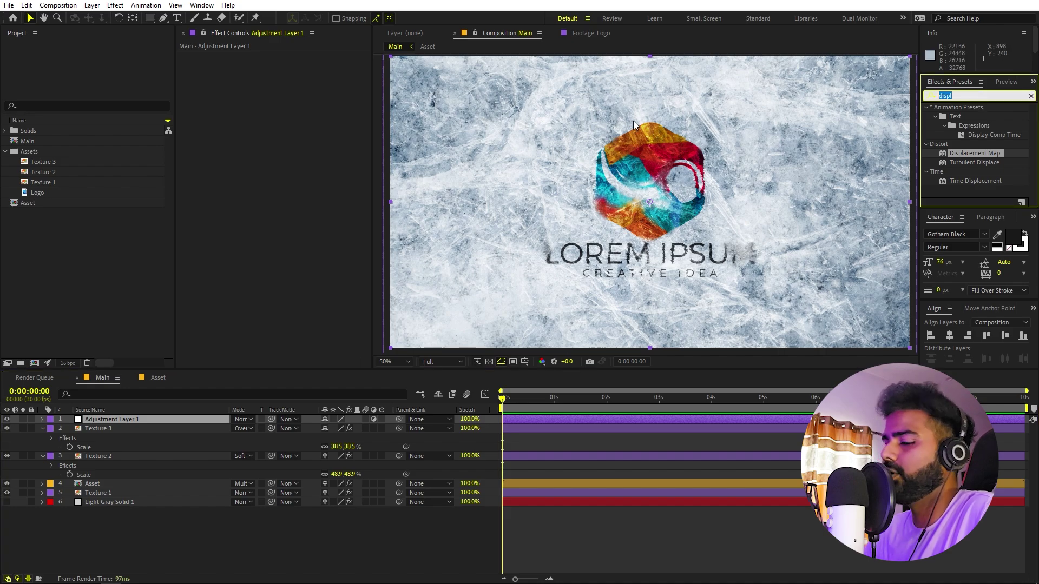
type("expo")
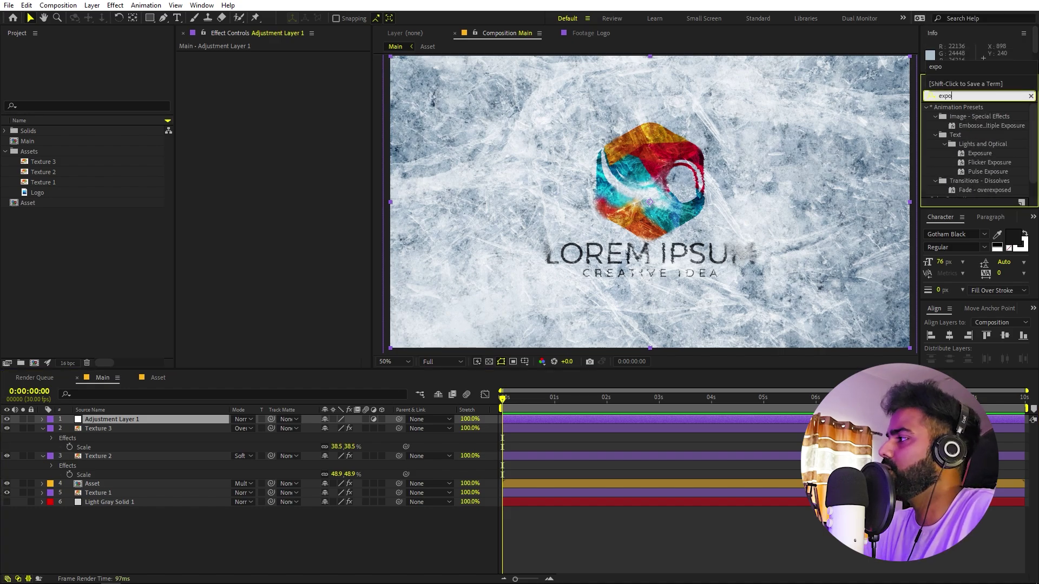
scroll(977, 127, "down", 1)
left_click_drag(972, 191, 155, 426)
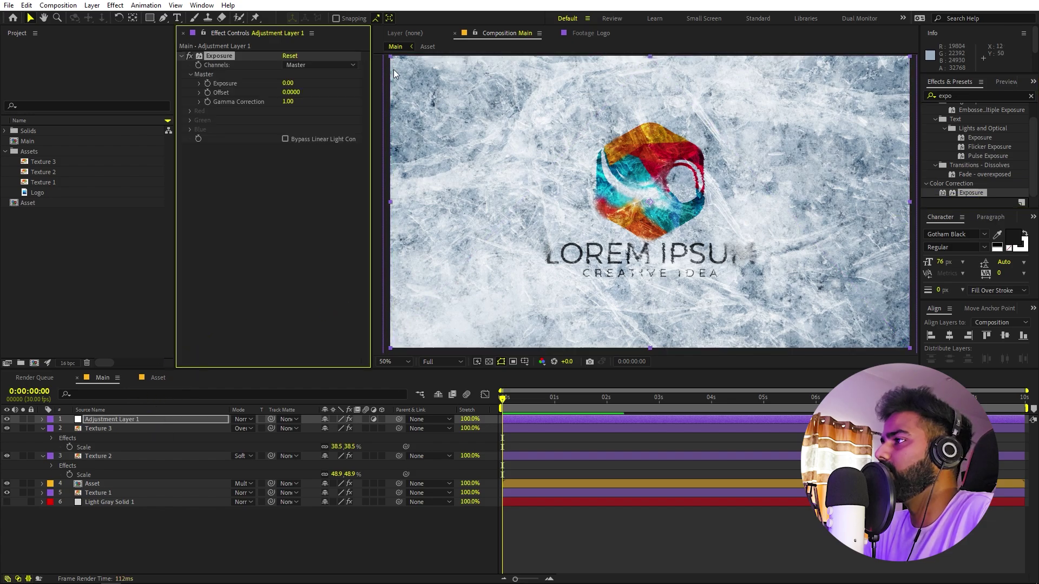
left_click(288, 82)
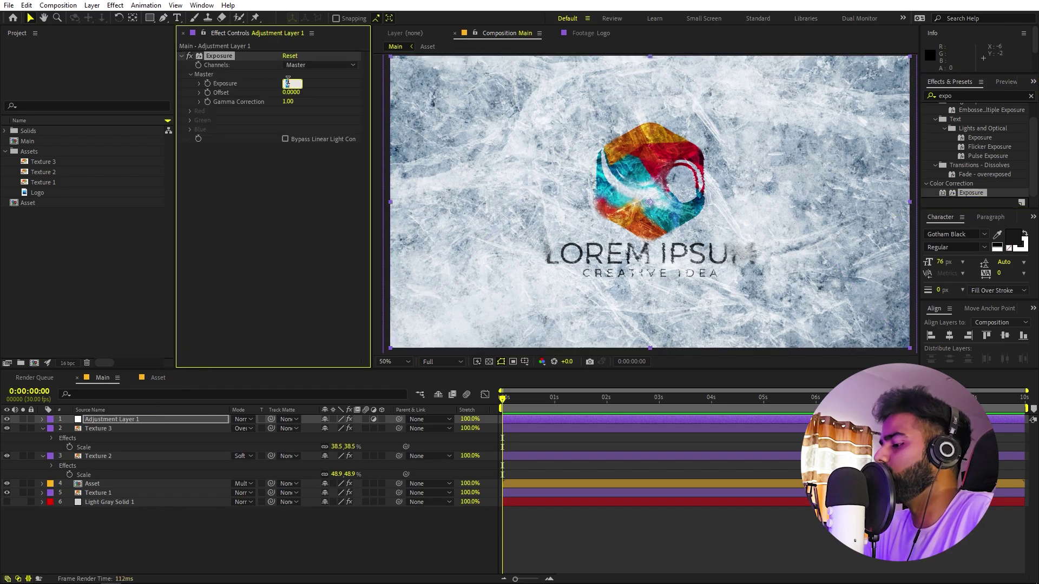
key("Return")
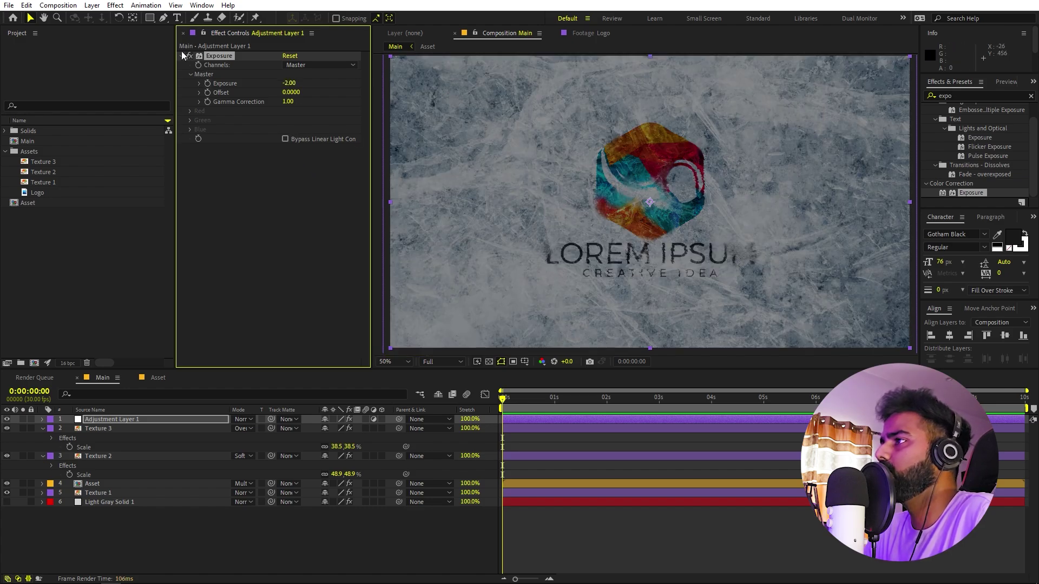
- Add an elliptical mask filling the whole adjustment layer and invert it so only the frame's corners are darkened
left_click(152, 430)
left_click(154, 422)
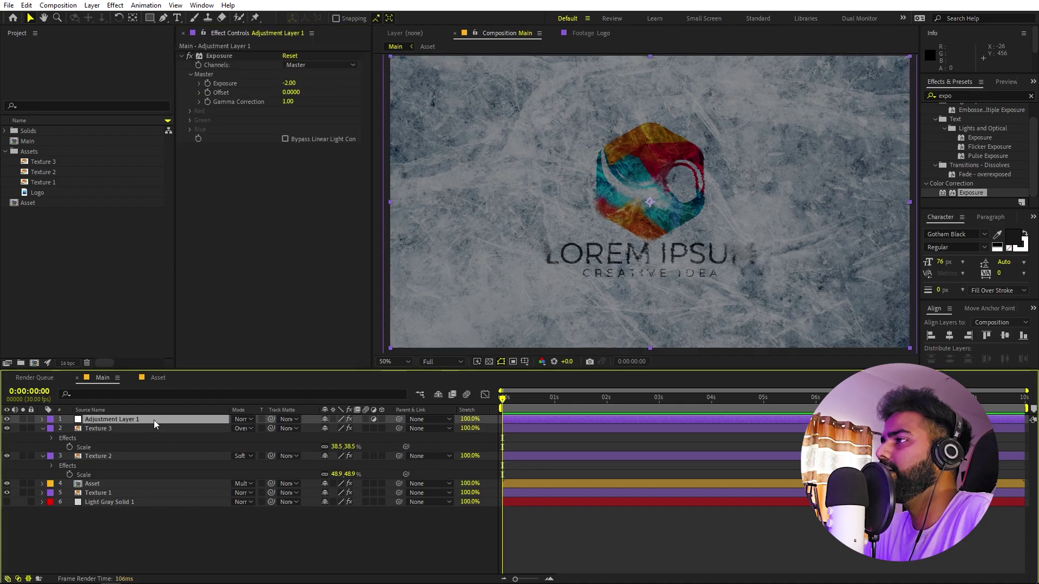
left_click(151, 18)
left_click(196, 41)
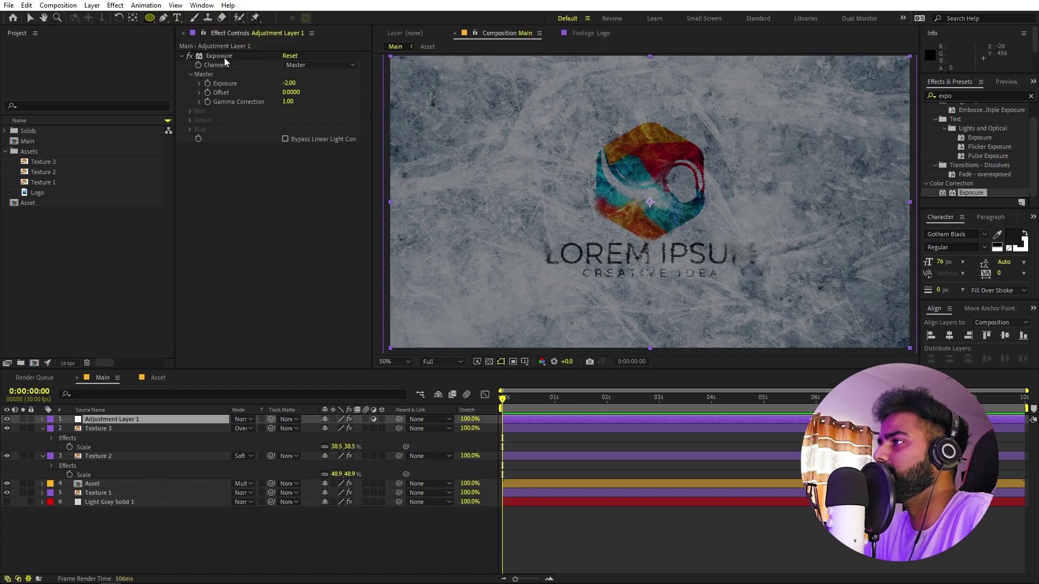
double_click(150, 18)
key("v")
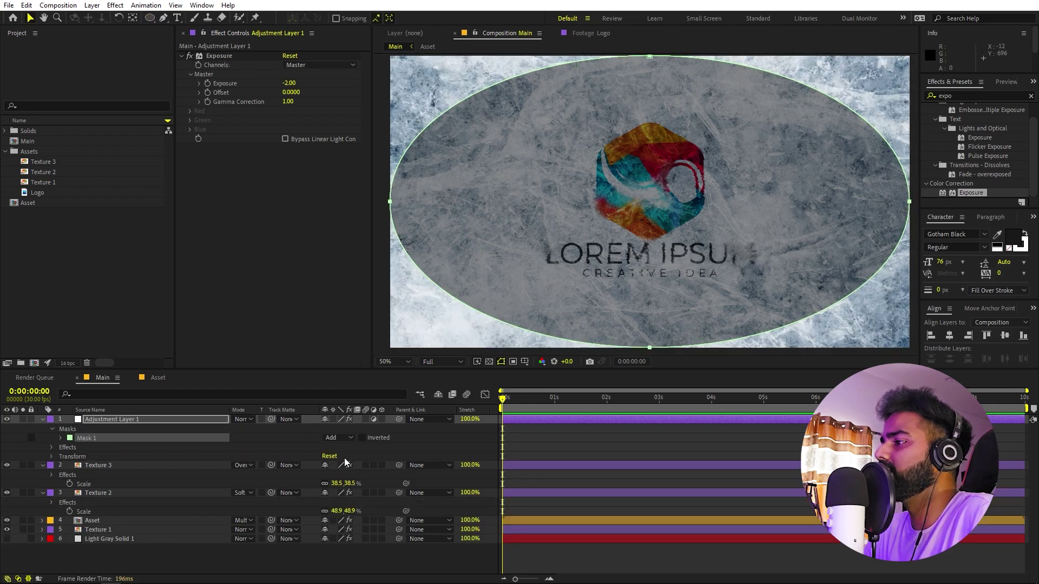
left_click(362, 437)
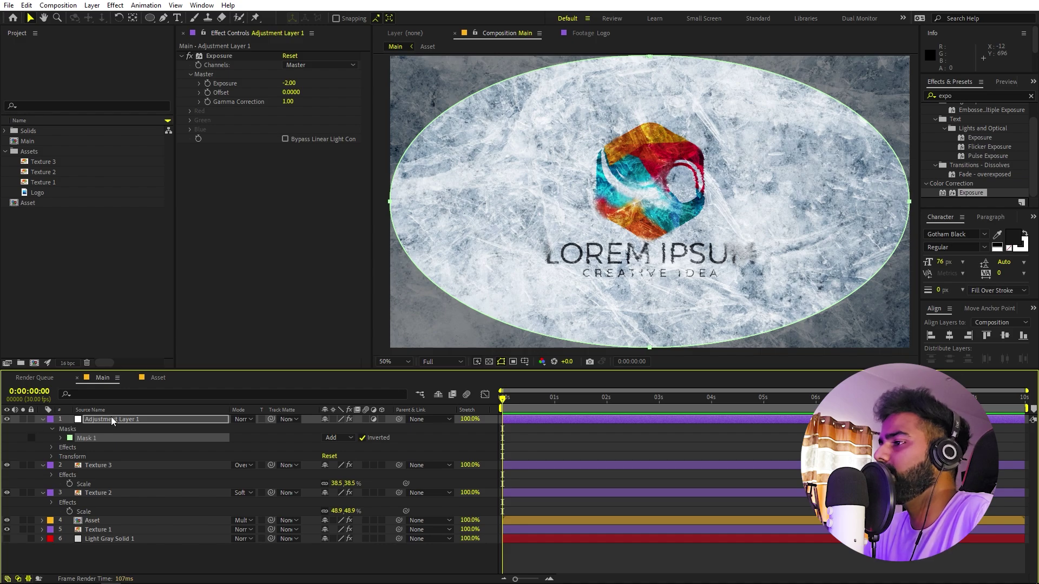
- Feather the adjustment layer's mask by 252 pixels and compare the frame with the adjustment layer hidden and shown
left_click(113, 420)
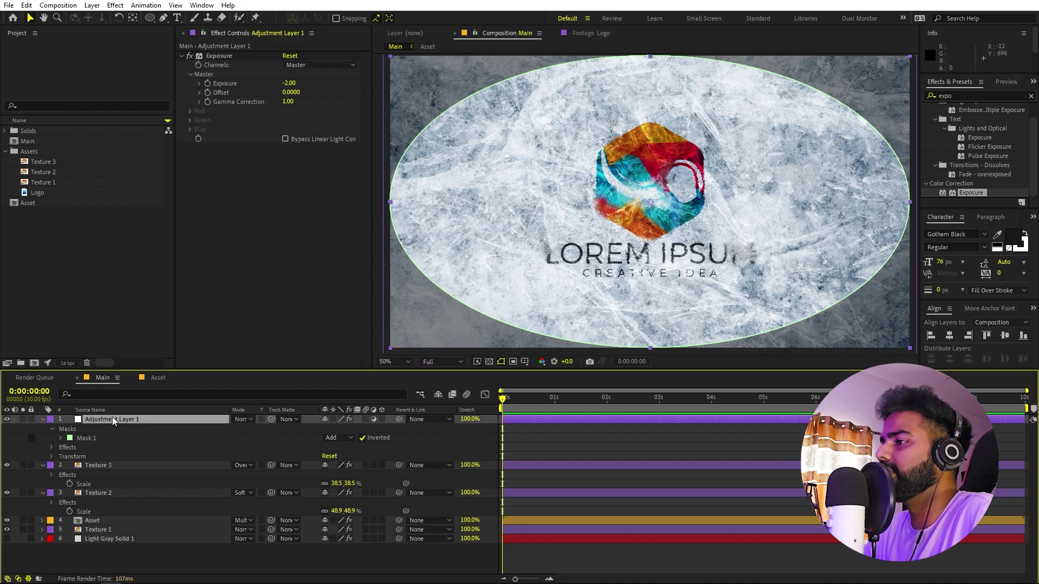
left_click(61, 438)
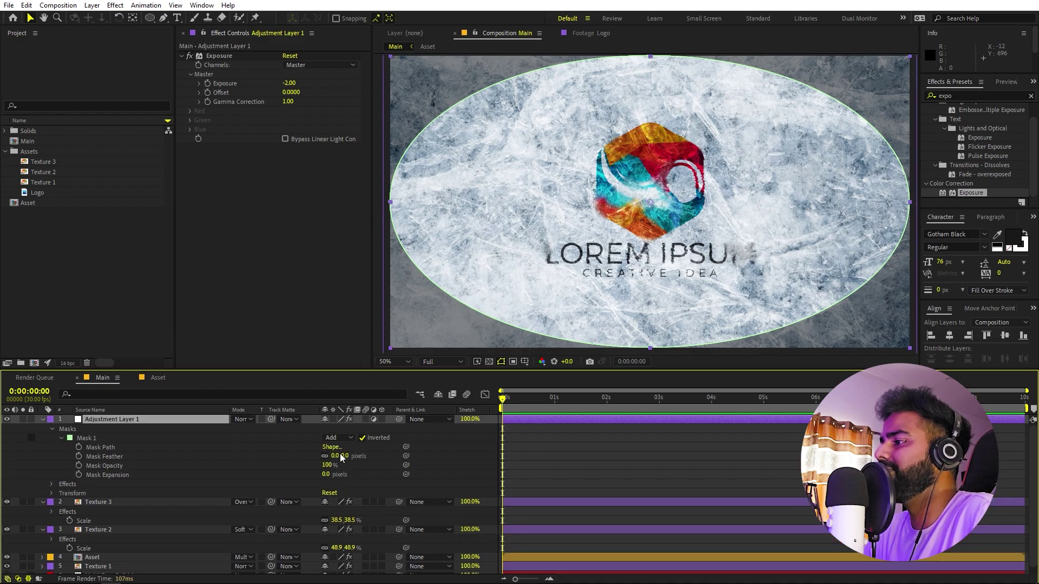
left_click_drag(335, 456, 477, 463)
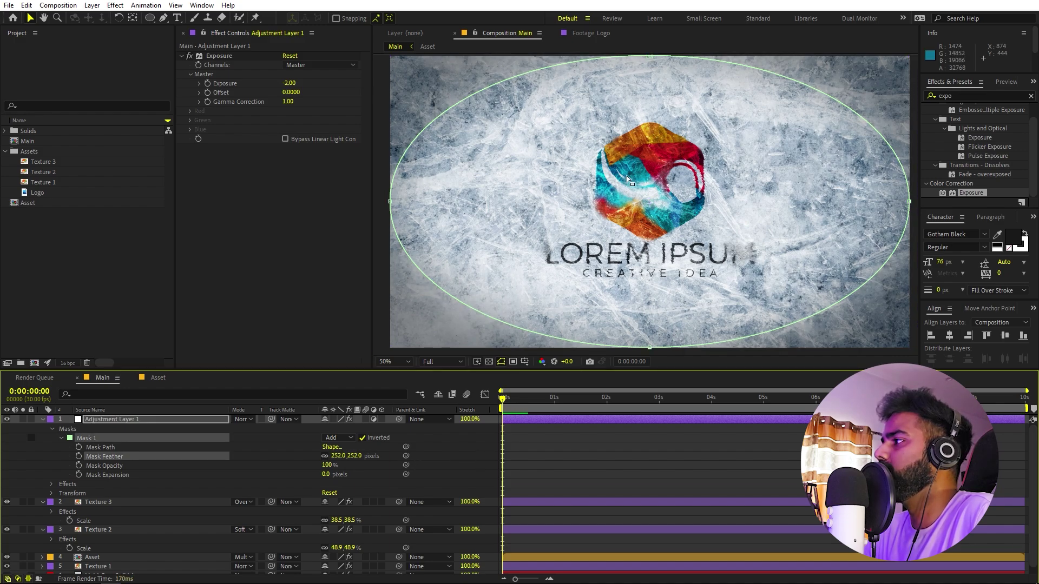
scroll(626, 176, "down", 2)
left_click(692, 459)
scroll(595, 227, "up", 2)
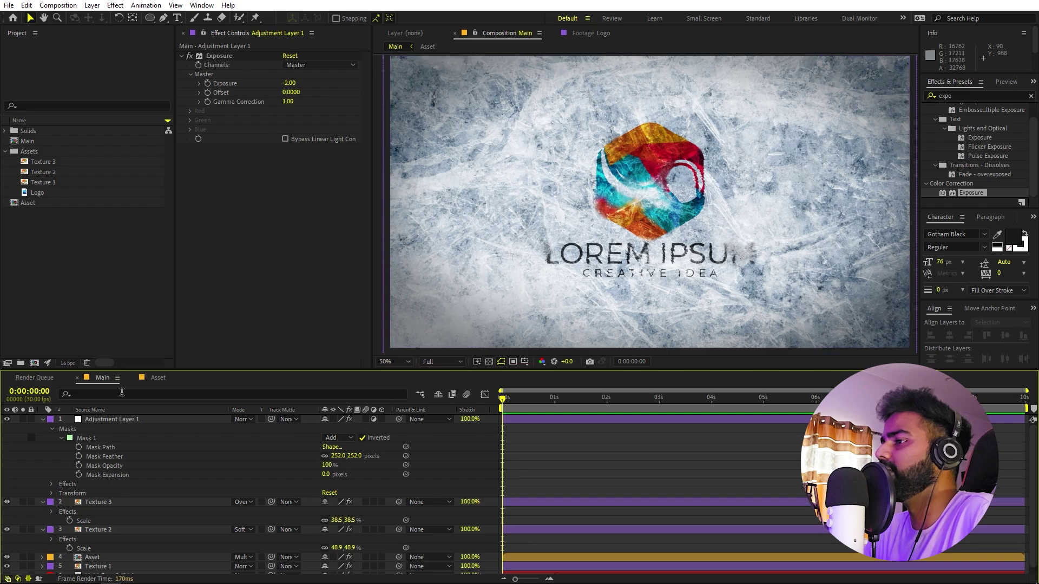
left_click(7, 419)
left_click(6, 419)
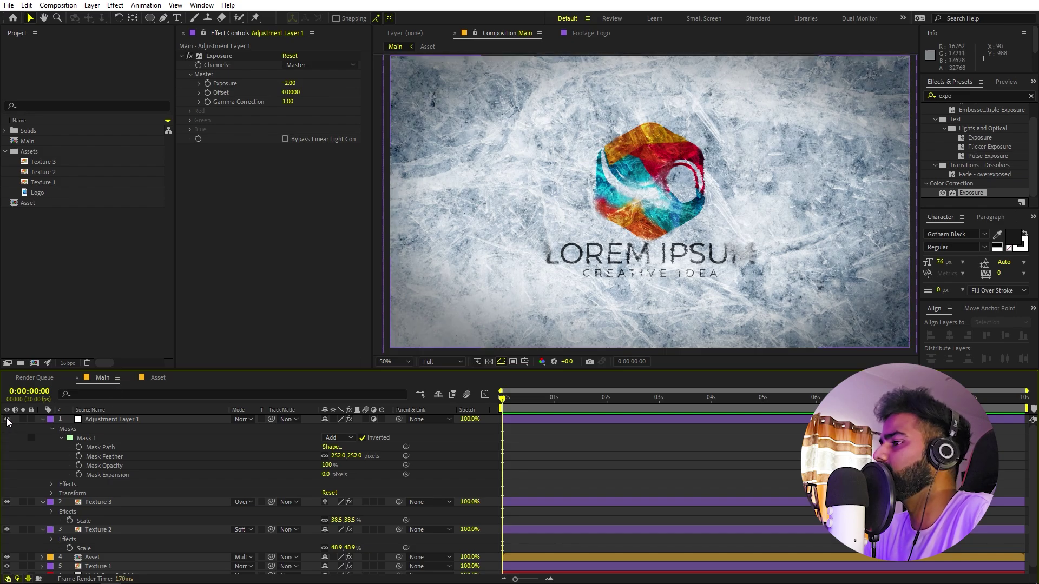
left_click(110, 419)
left_click_drag(649, 57, 650, 106)
key("ctrl+z")
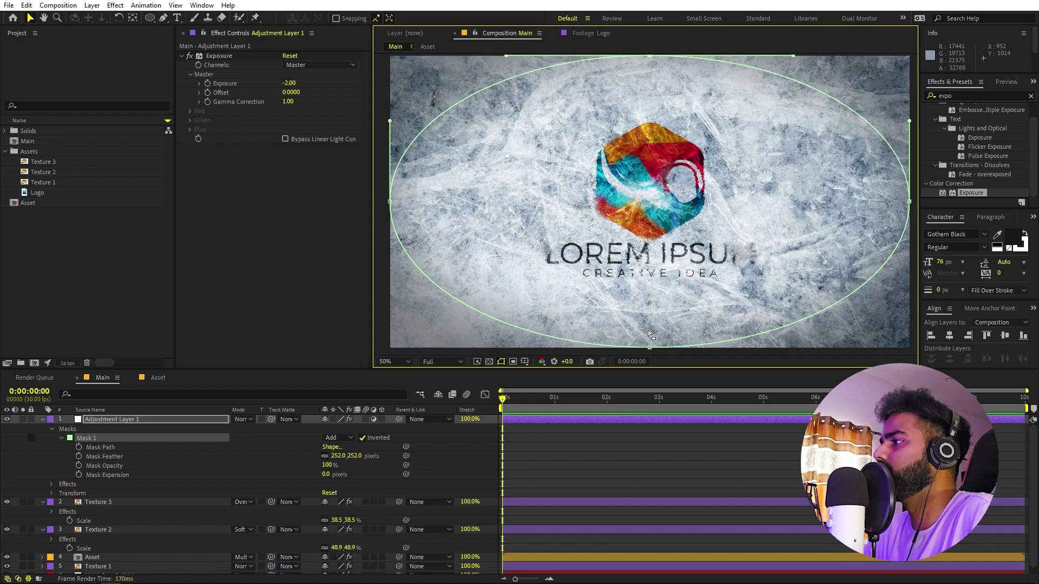
- Set the adjustment layer's master Exposure to -3.31 and deselect the layer
left_click_drag(288, 82, 255, 123)
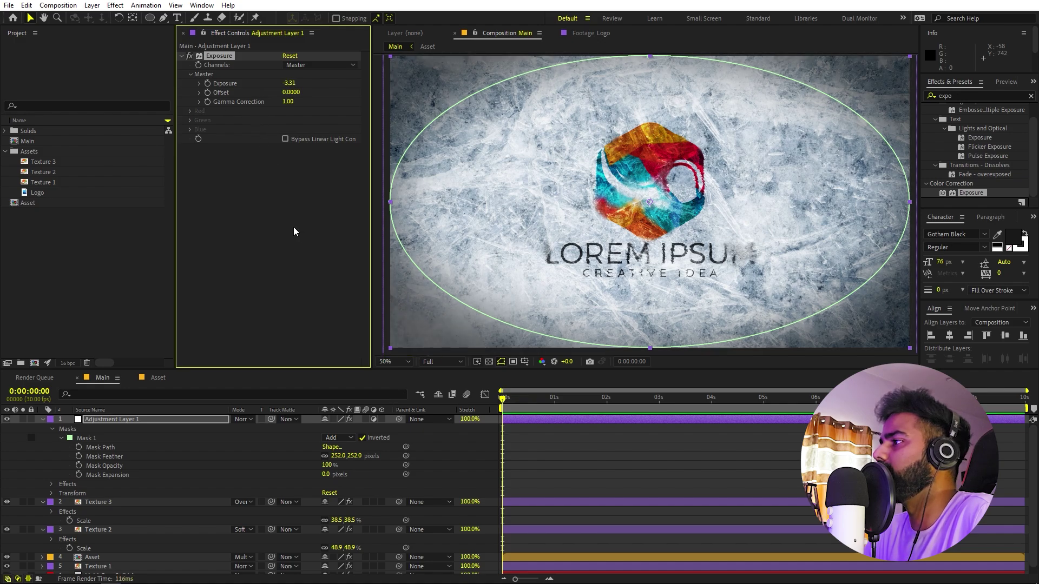
key("F2")
key("shift+/")
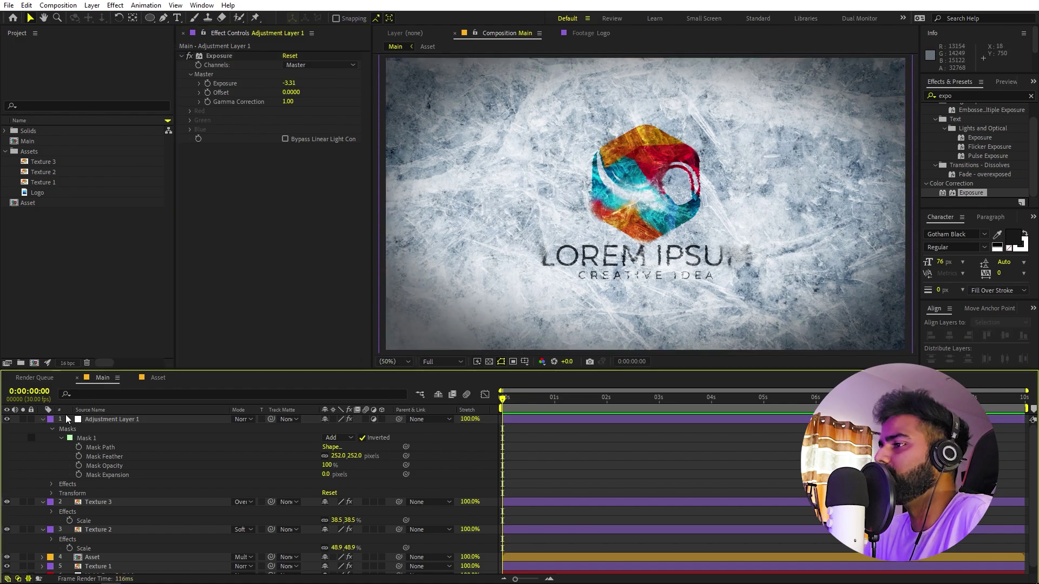
- Collapse the properties of the adjustment layer, Texture 3 and Texture 2
left_click(42, 419)
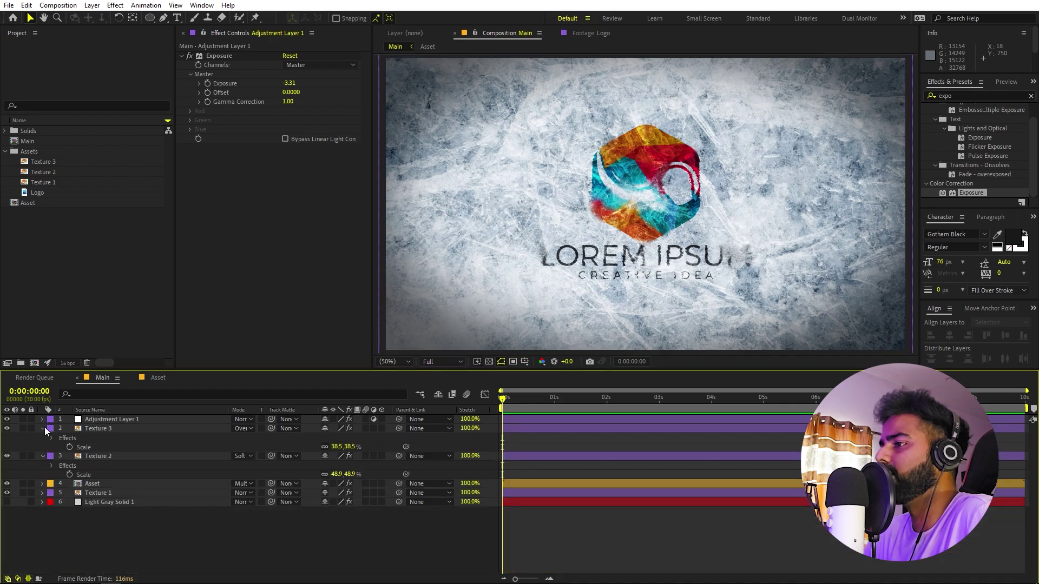
left_click(43, 427)
left_click(43, 437)
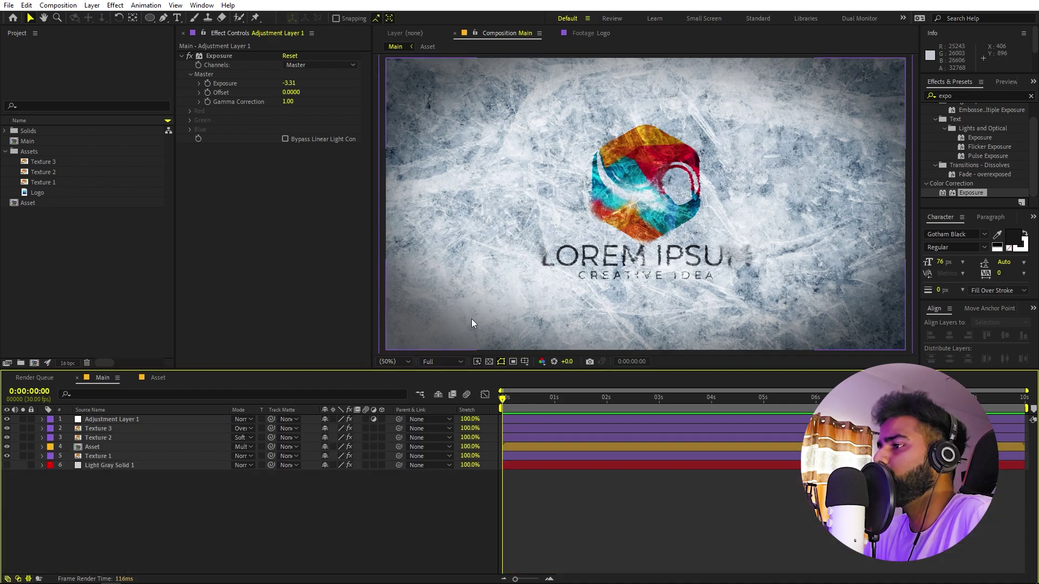
- Keyframe the Compound Blur's Maximum Blur on the Asset layer and place that keyframe shortly after 1 second
left_click(117, 446)
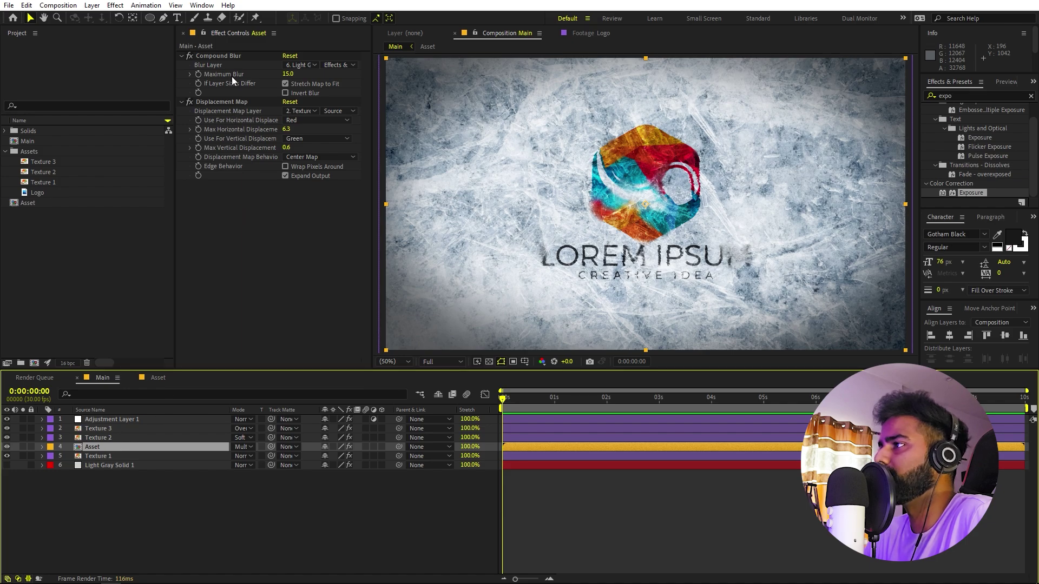
left_click(199, 74)
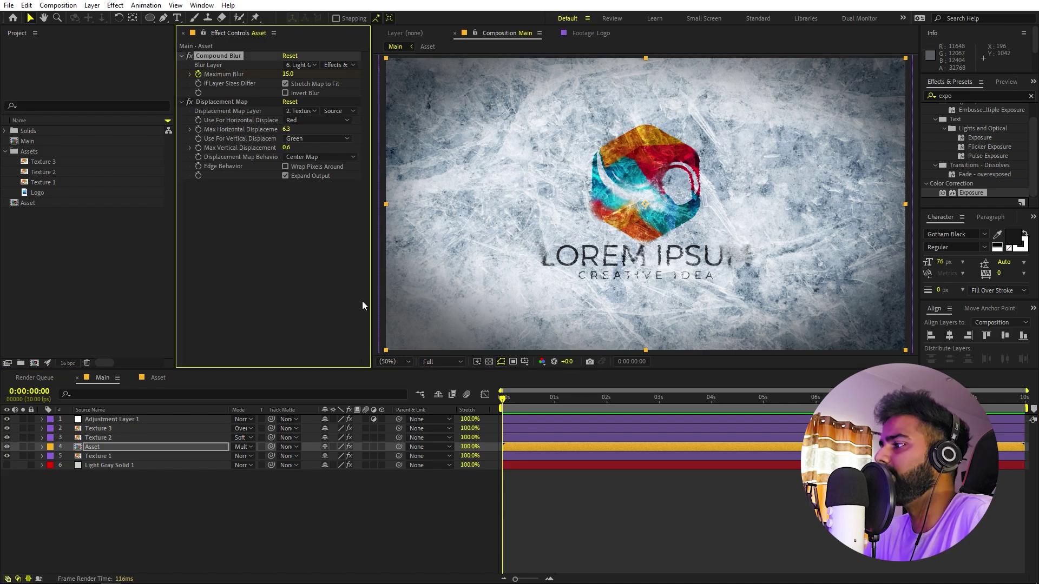
left_click(537, 447)
key("u")
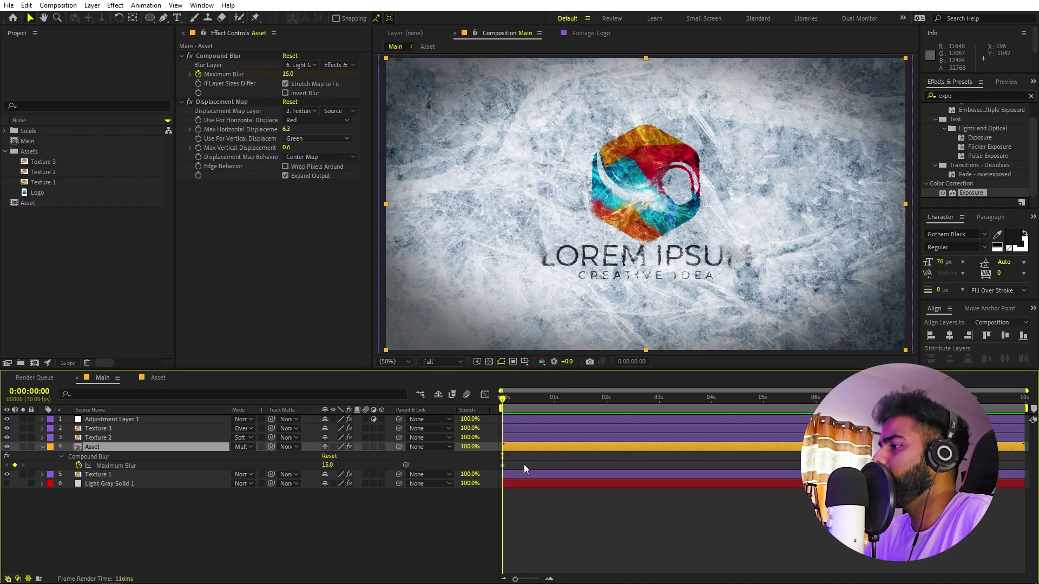
left_click_drag(501, 465, 575, 466)
- Add a starting Maximum Blur keyframe of 70 on the Asset layer at frame 0
left_click_drag(285, 74, 379, 84)
left_click(290, 74)
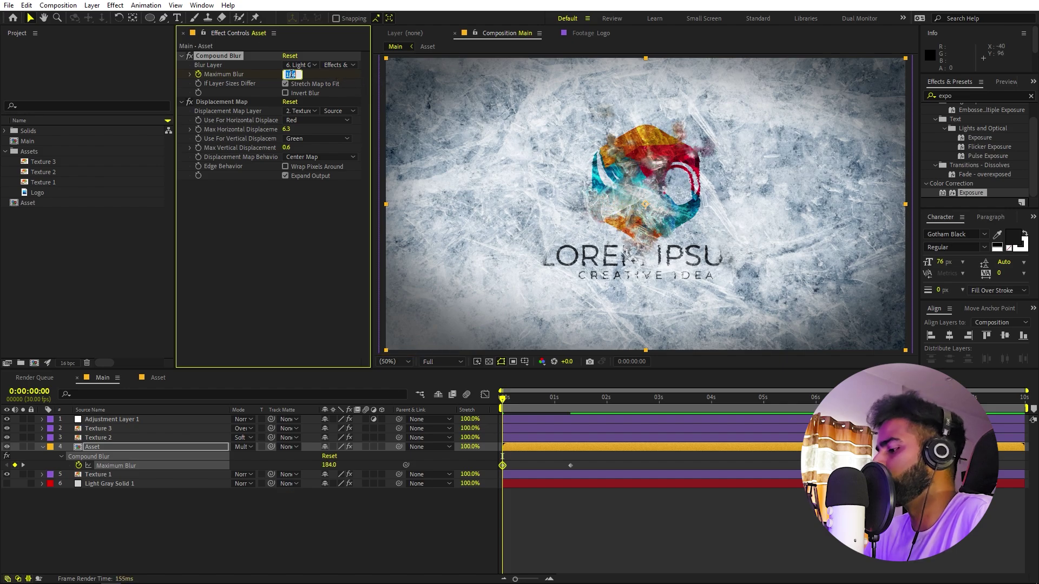
type("70")
key("Return")
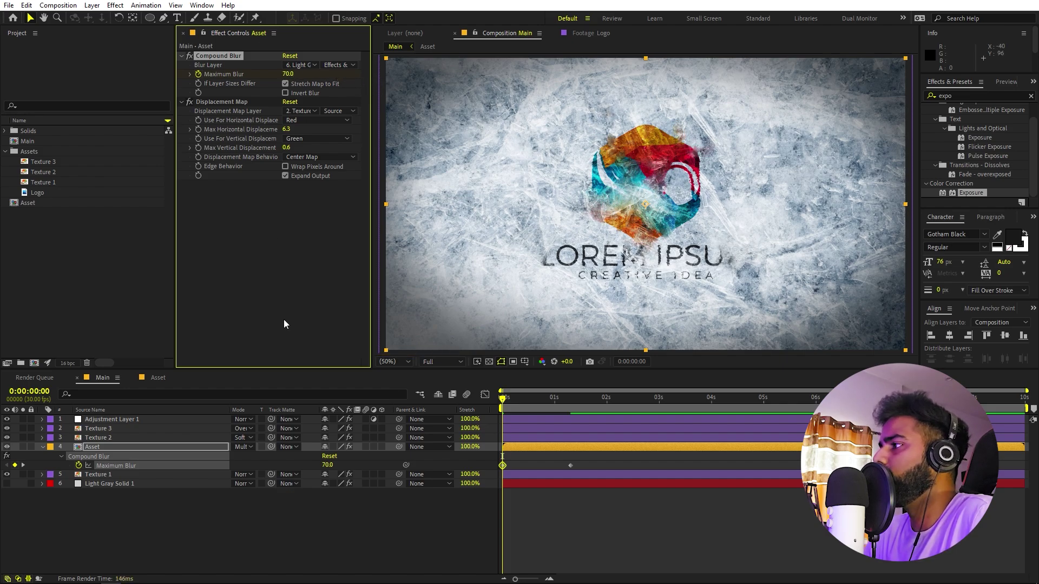
- Keyframe the Fractal Noise Brightness on Light Gray Solid 1 and align that keyframe with the Asset layer's second blur keyframe
left_click(114, 484)
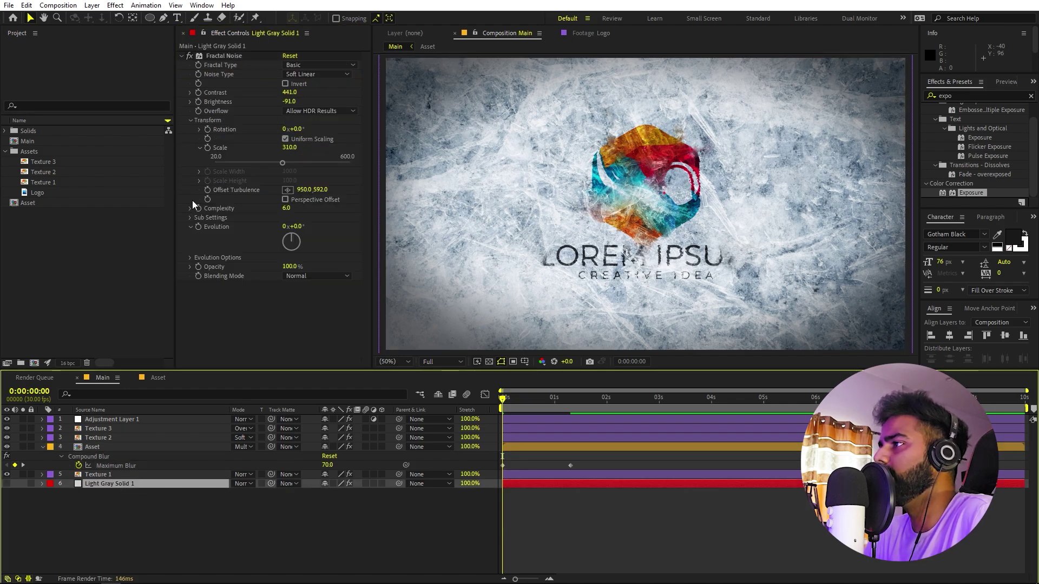
left_click(198, 103)
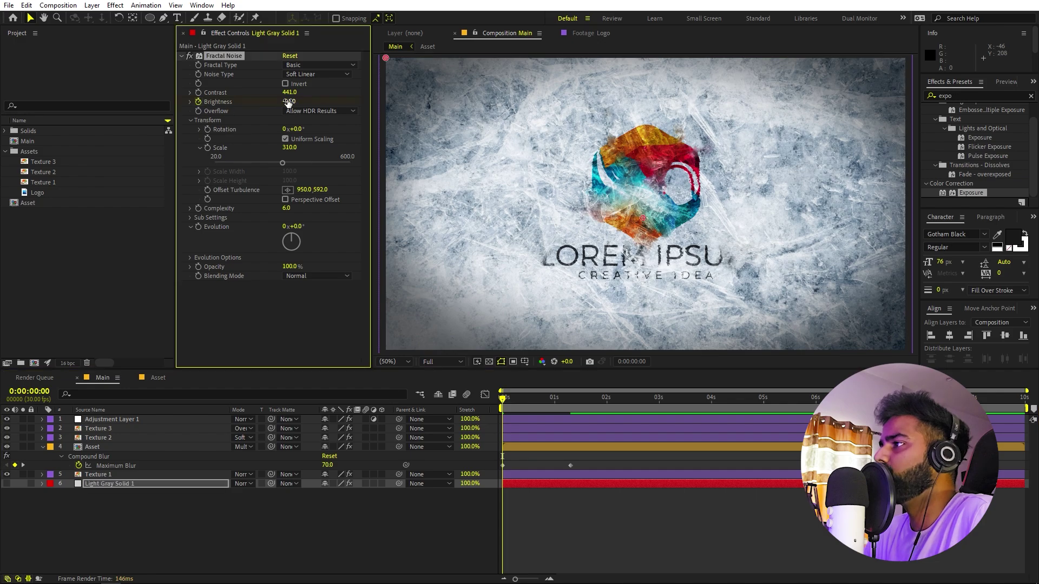
mouse_move(289, 102)
left_mouse_down()
mouse_move(391, 112)
mouse_move(261, 118)
mouse_move(338, 146)
mouse_move(299, 110)
left_mouse_up()
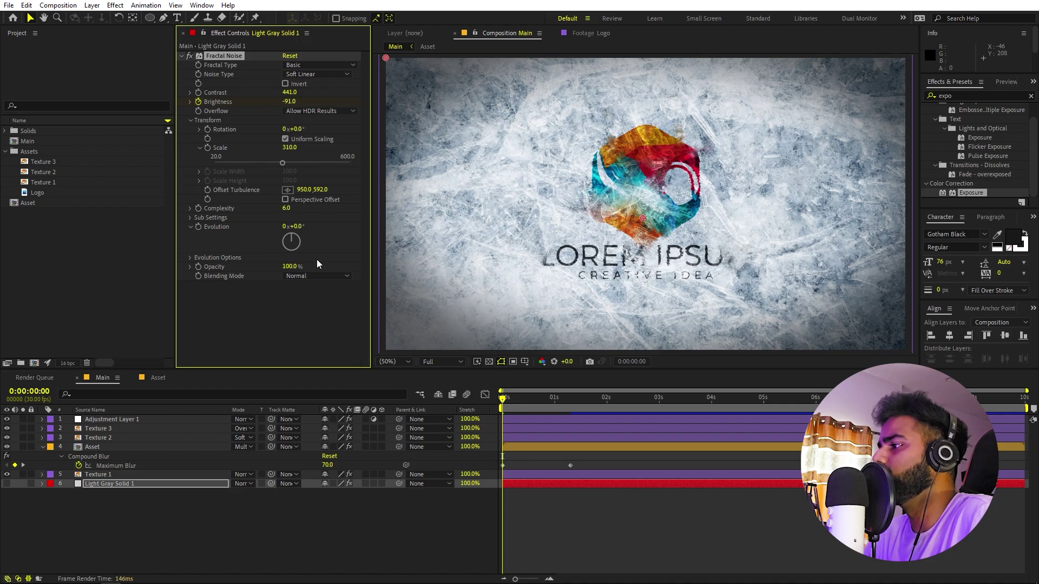
key("u")
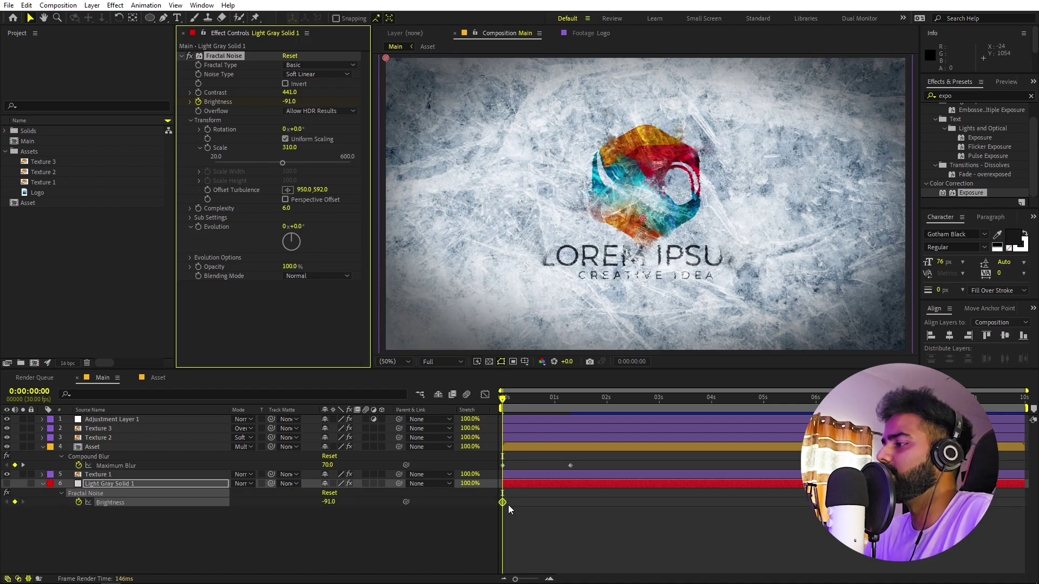
left_click_drag(502, 502, 570, 502)
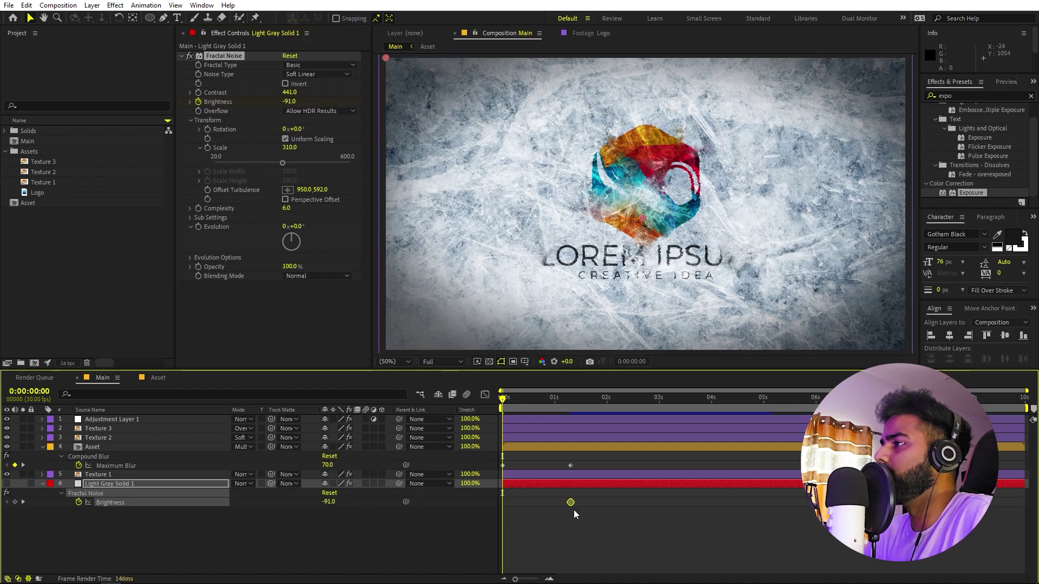
- Add a starting Fractal Noise Brightness keyframe of 109 on Light Gray Solid 1 at frame 0
left_click(287, 102)
type("81")
key("Return")
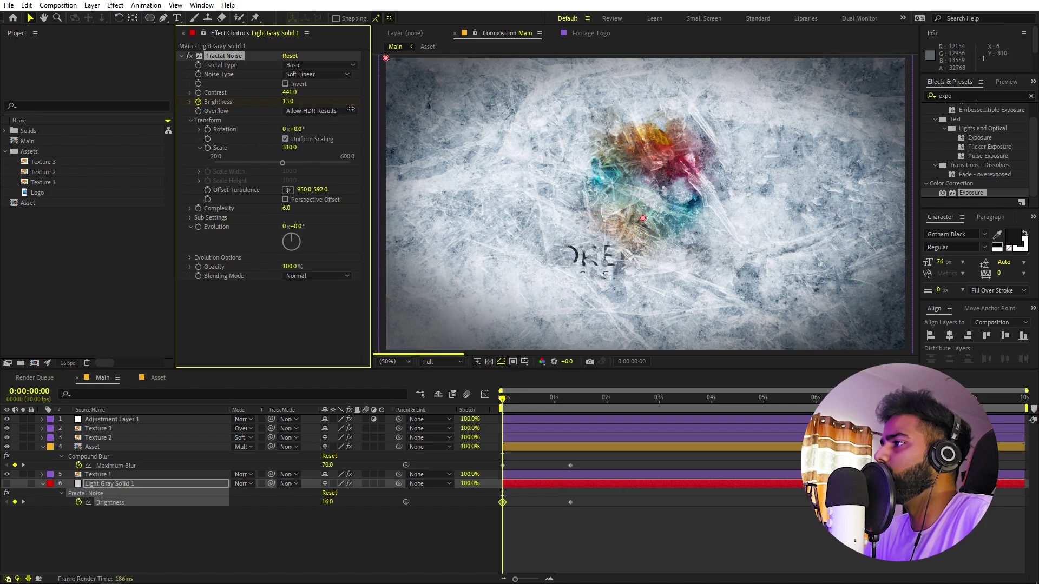
left_click_drag(394, 115, 409, 115)
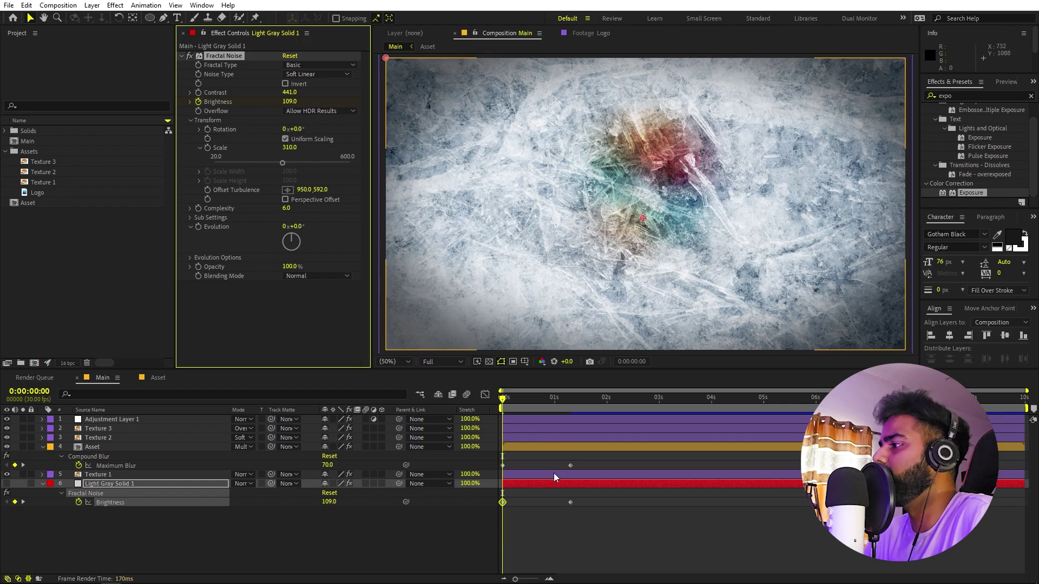
- Preview the logo reveal, slow it by moving both end keyframes to 0:00:02:17, and play it again
left_click(631, 515)
key("space")
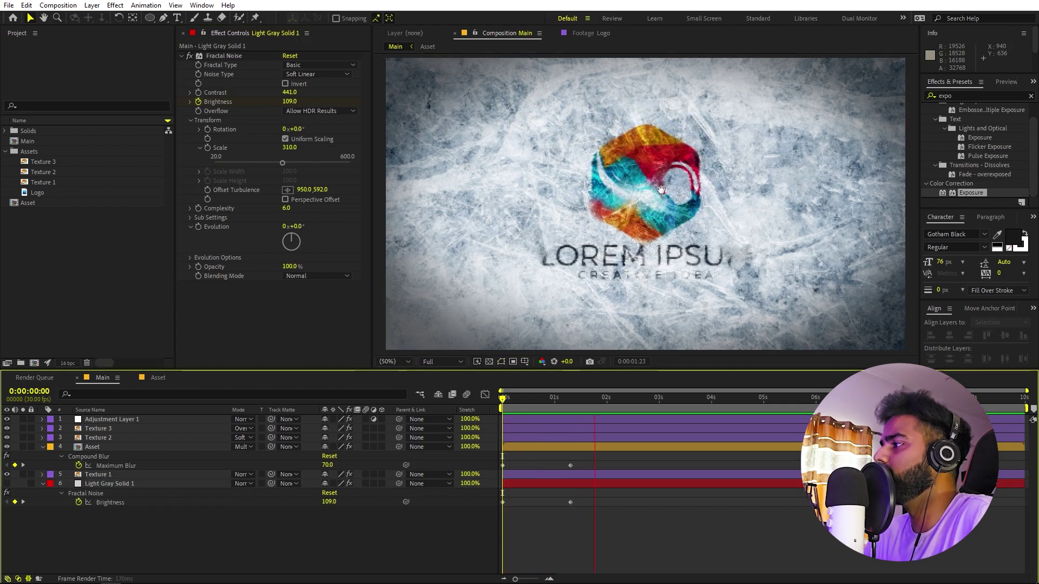
key("space")
left_click_drag(609, 527, 636, 465)
key("Home")
key("space")
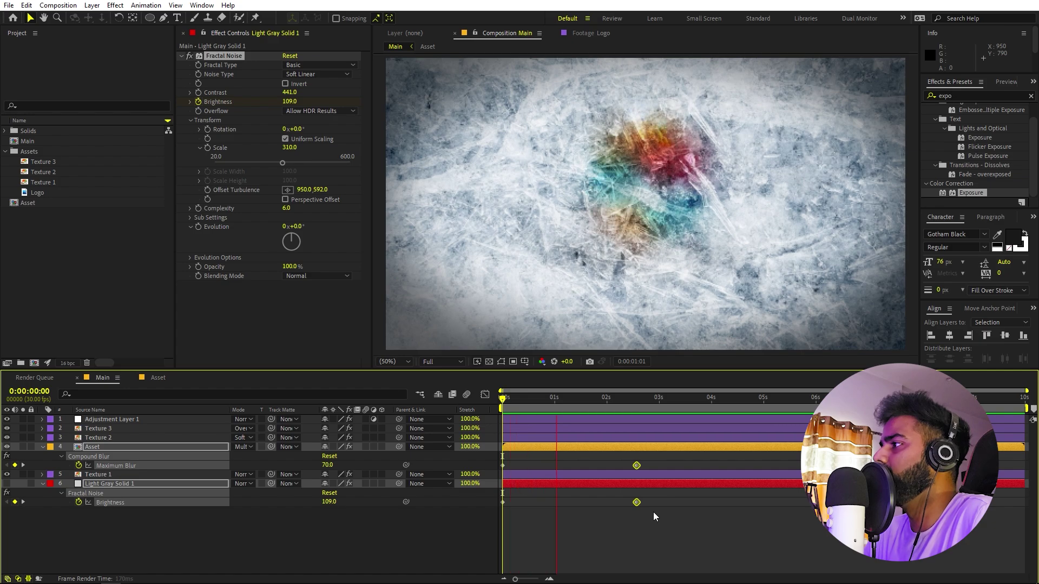
key("space")
- Inspect the blurred lettering up close and apply the Gaussian Blur effect to Light Gray Solid 1
scroll(598, 232, "up", 2)
left_click_drag(548, 336, 807, 168)
scroll(630, 197, "up", 1)
left_click_drag(631, 197, 673, 193)
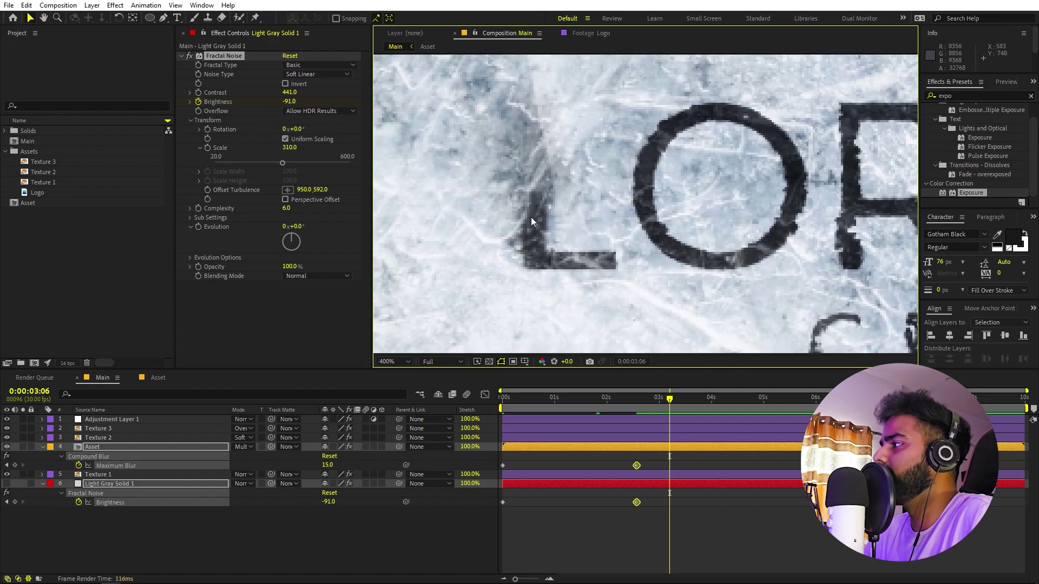
left_click(933, 92)
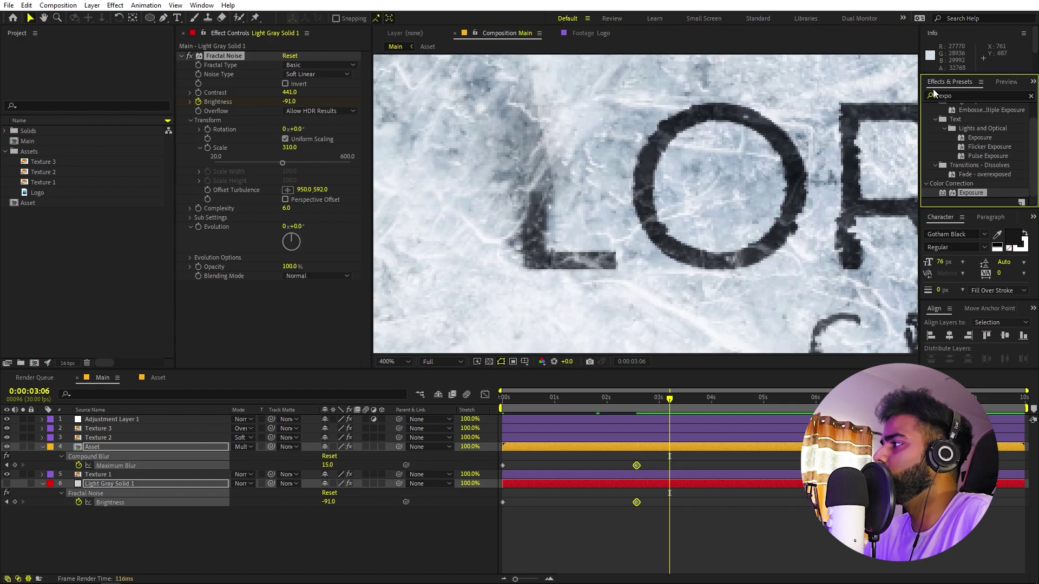
double_click(961, 94)
type("gauss")
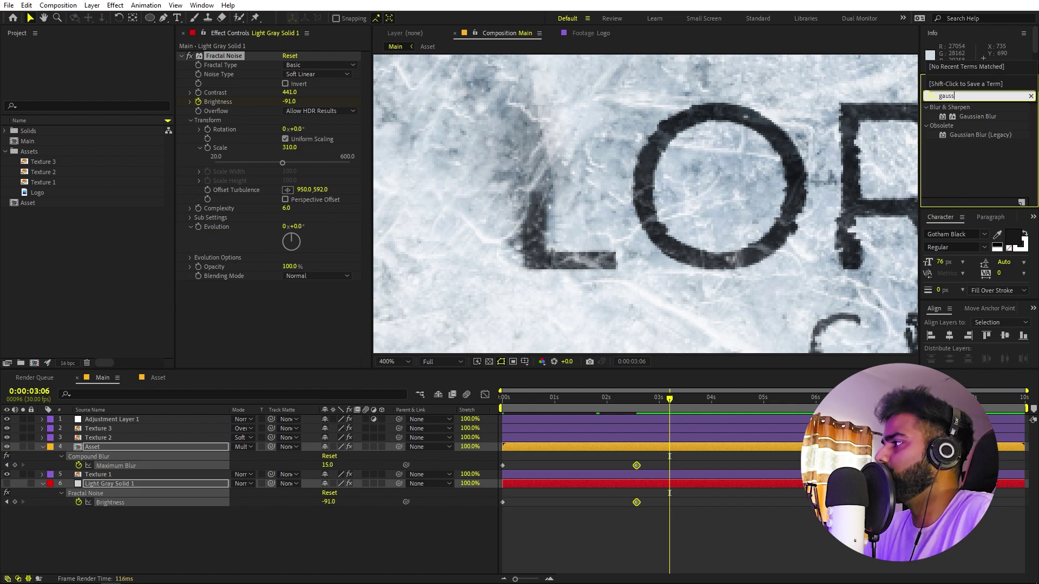
left_click_drag(978, 112, 96, 493)
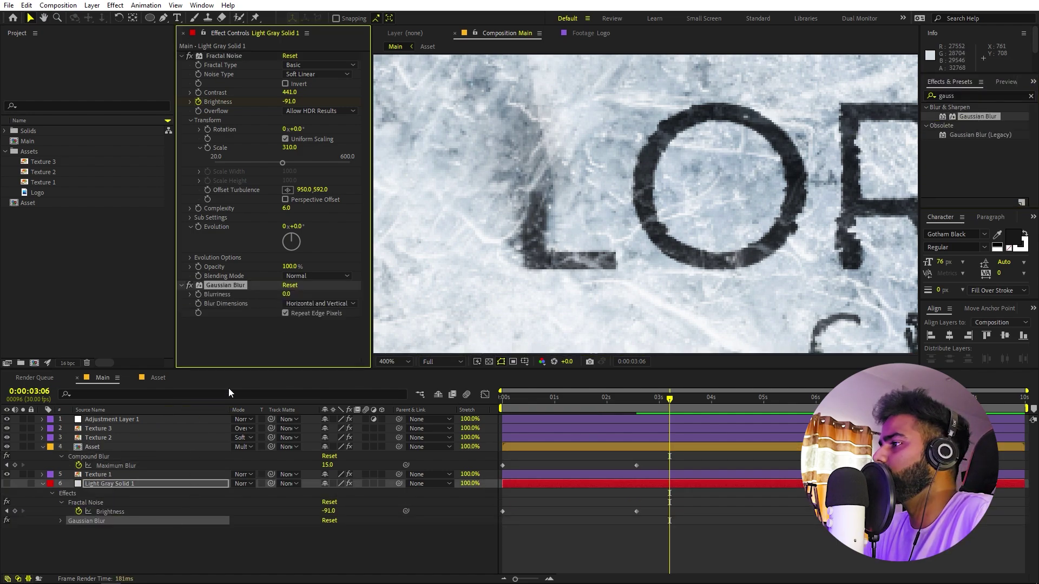
- Set the Gaussian Blur's Blurriness on Light Gray Solid 1 to 59.3 and check the softened transitions on the logo
left_click_drag(305, 295, 346, 294)
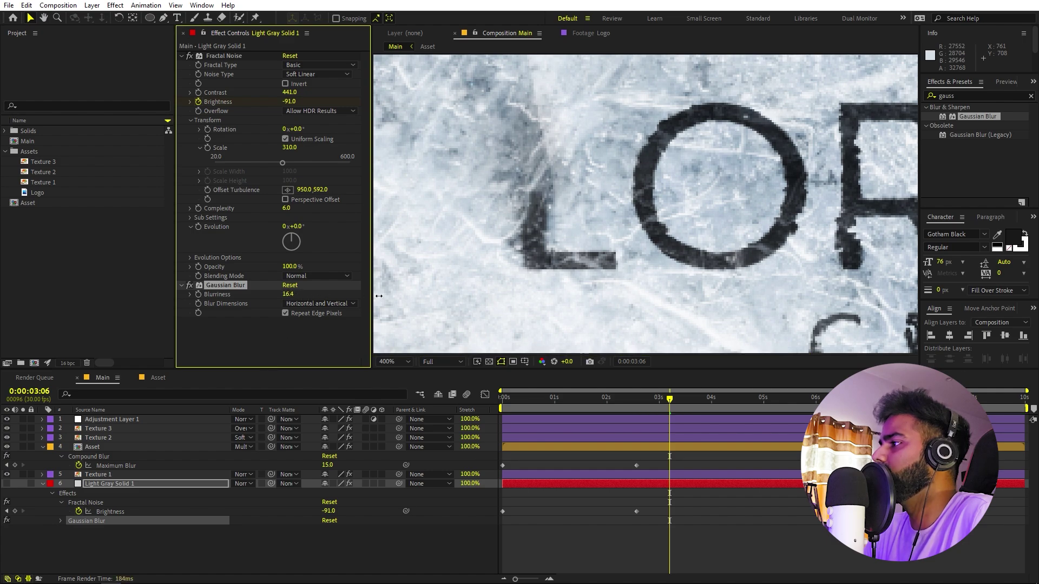
left_click(295, 293)
left_click_drag(287, 295, 450, 299)
scroll(801, 202, "down", 4)
scroll(771, 207, "up", 2)
scroll(579, 178, "down", 2)
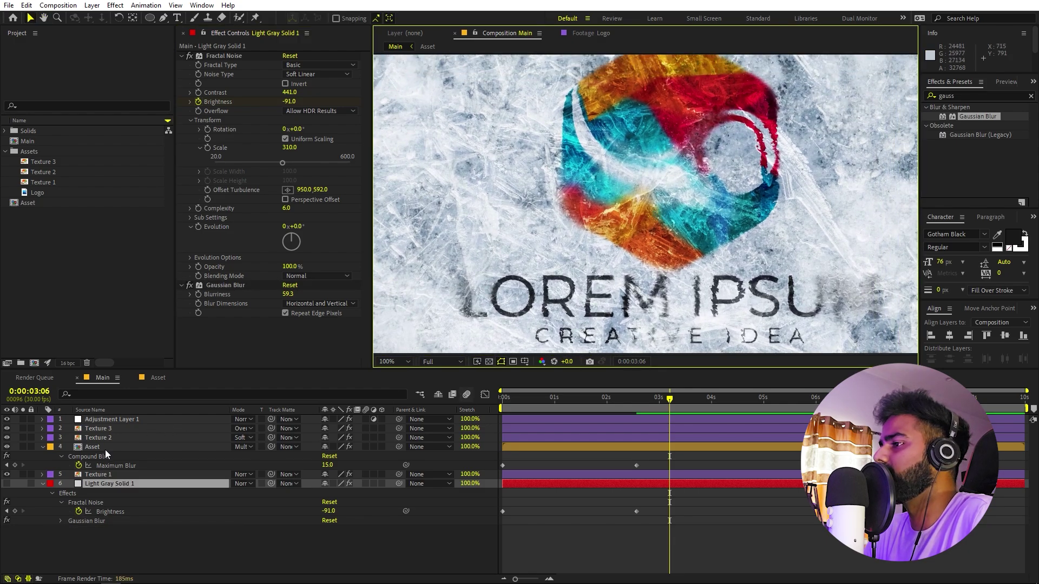
- Move the Displacement Map effect above Compound Blur on the Asset layer and inspect the logo's edges up close
left_click(105, 449)
left_click_drag(228, 103, 235, 57)
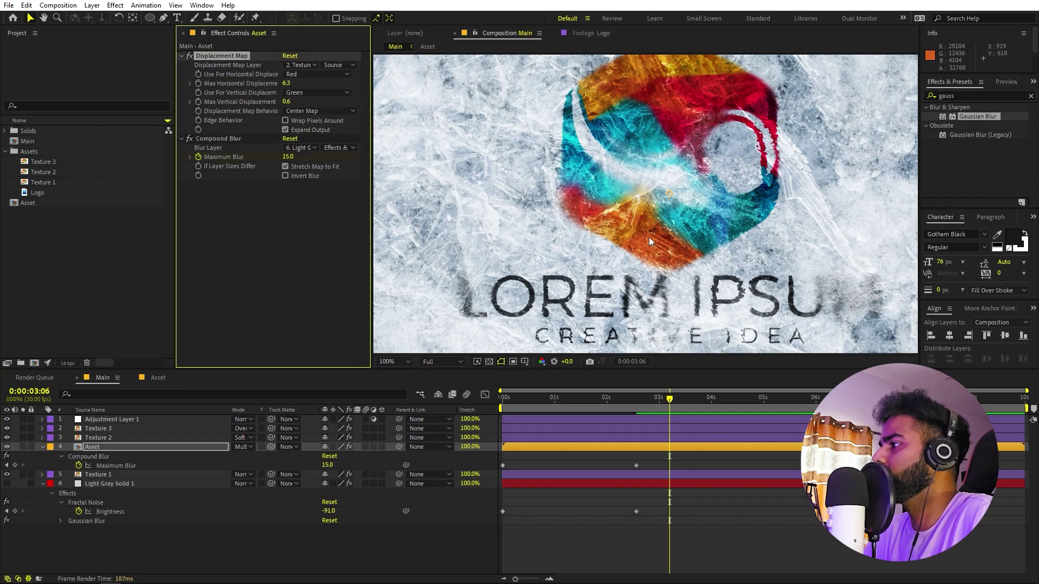
left_click_drag(652, 292, 651, 199)
scroll(650, 201, "up", 1)
left_click_drag(758, 70, 616, 341)
left_click_drag(758, 167, 746, 226)
left_click_drag(489, 118, 625, 124)
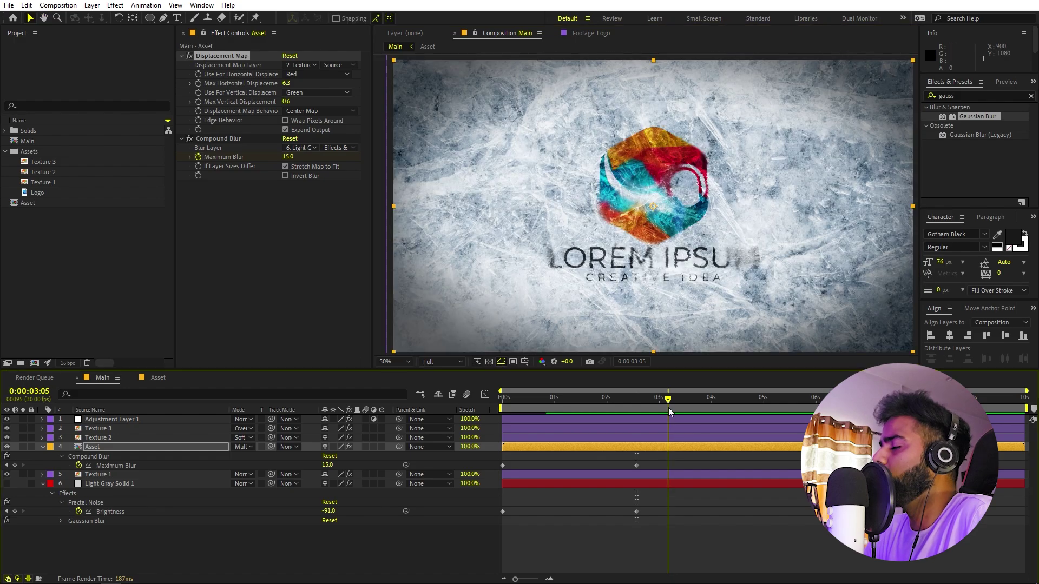
- Set the Asset layer's Maximum Blur to 5 at the 0:00:02:17 keyframe and inspect the logo's sharpness
left_click_drag(670, 402, 636, 409)
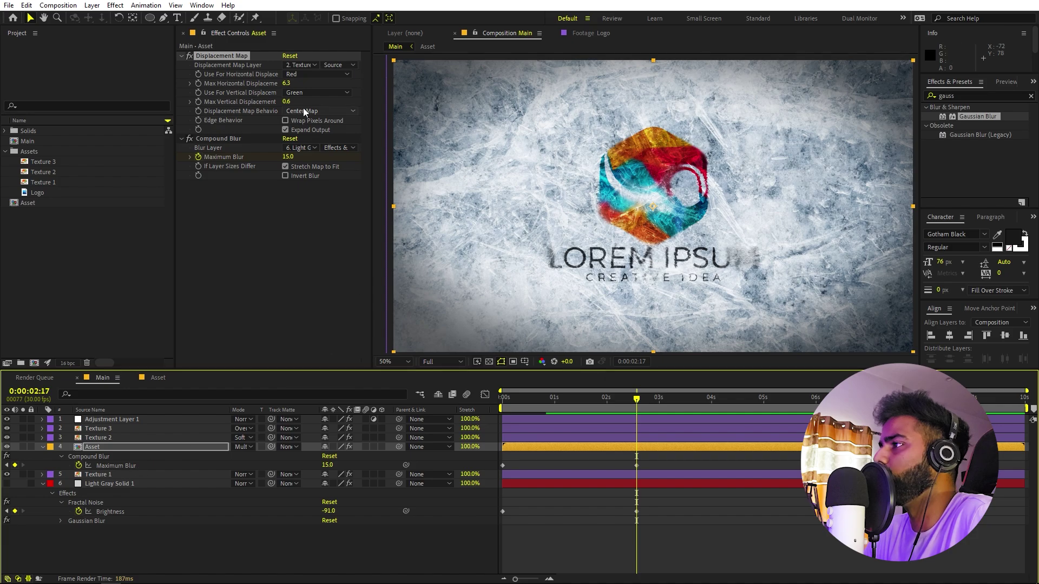
left_click_drag(286, 156, 253, 164)
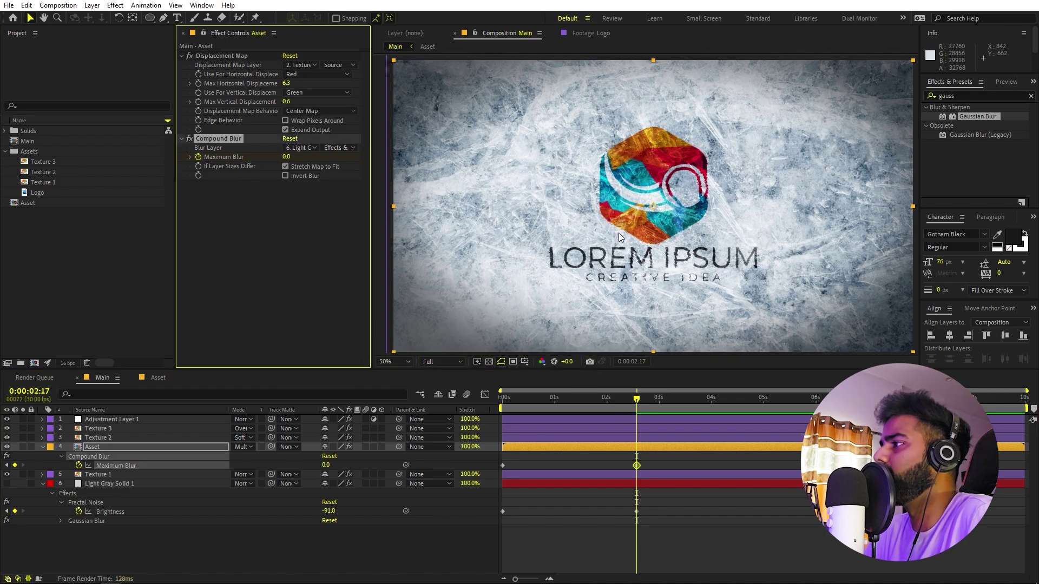
left_click_drag(287, 157, 293, 161)
left_click(289, 157)
type("5")
key("Return")
scroll(883, 242, "up", 2)
key("h")
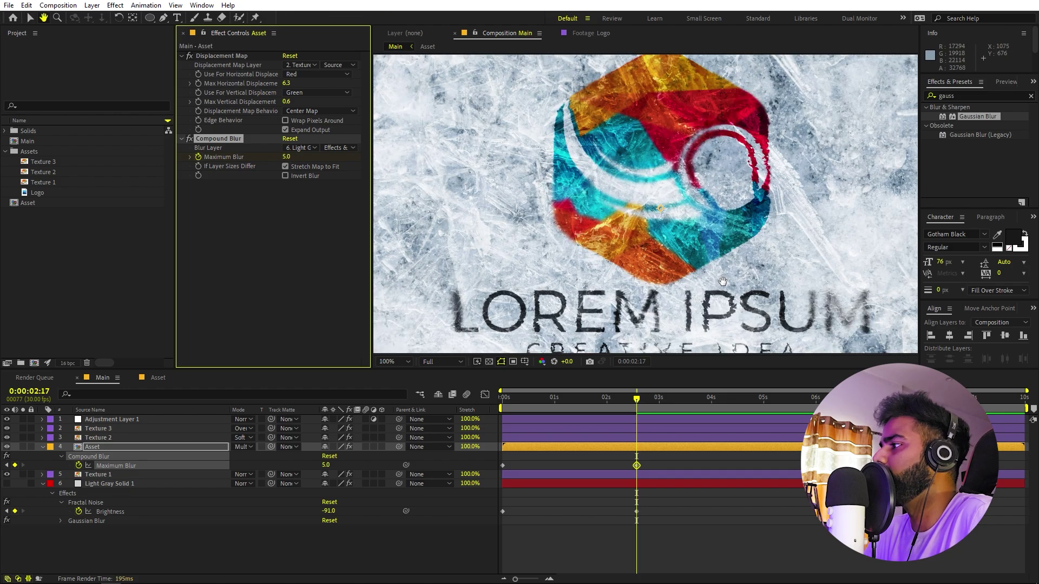
- Inspect the logo's displaced edges up close and compare them with the original logo in the Asset composition
left_click_drag(519, 306, 513, 264)
key("v")
scroll(459, 274, "up", 2)
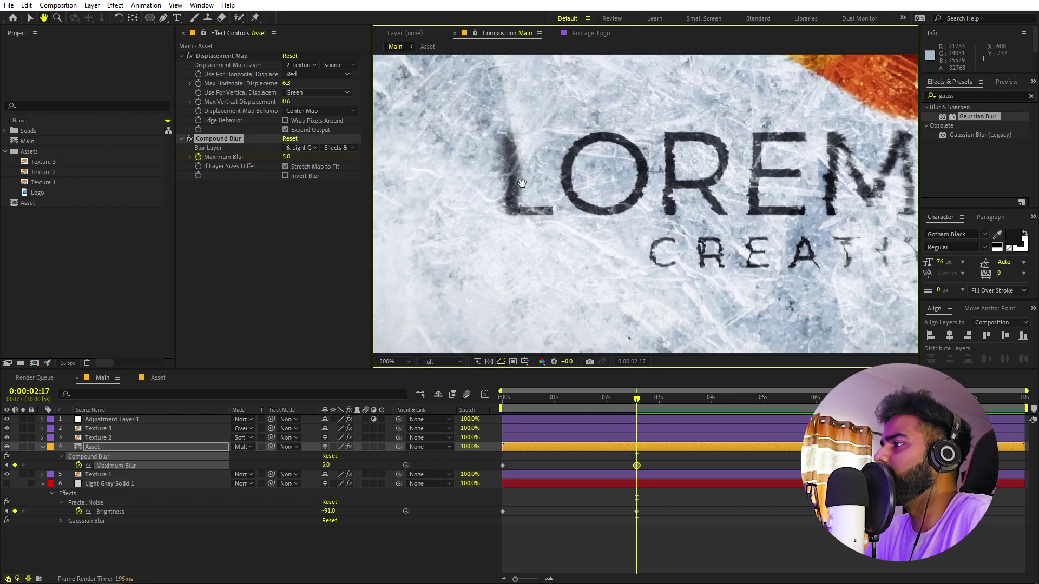
key("shift+slash")
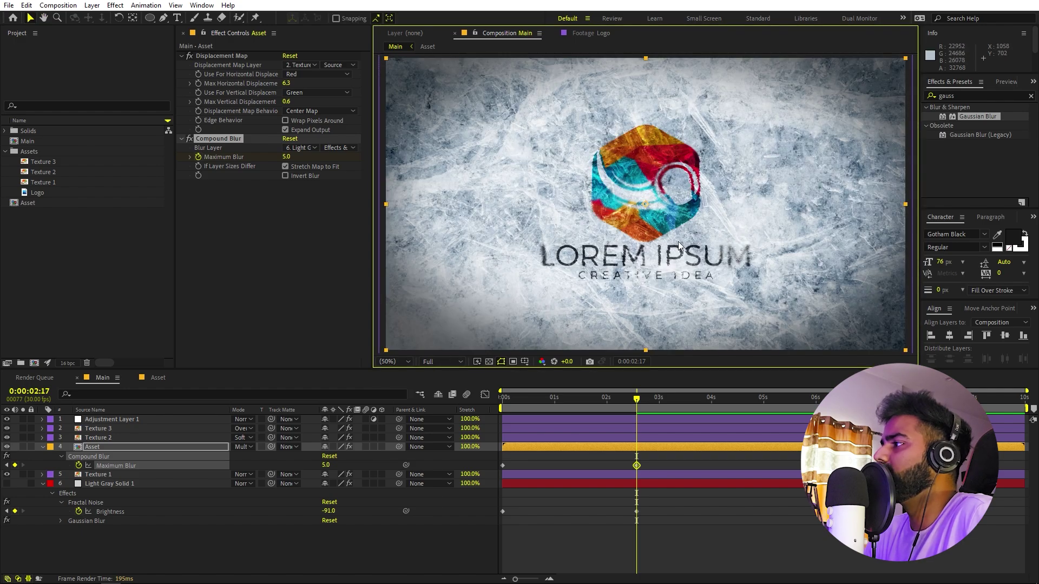
left_click(189, 361)
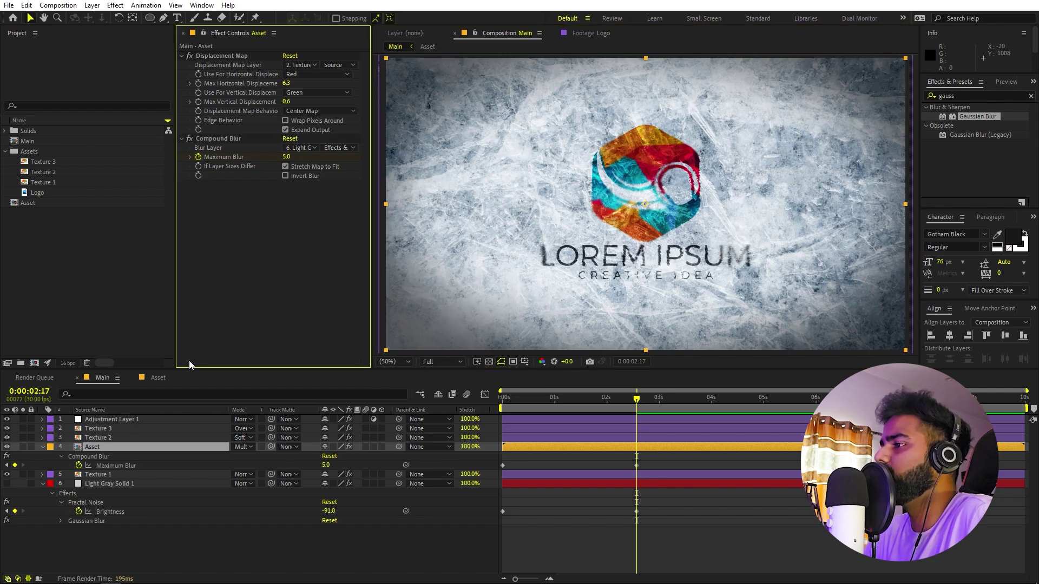
left_click(156, 378)
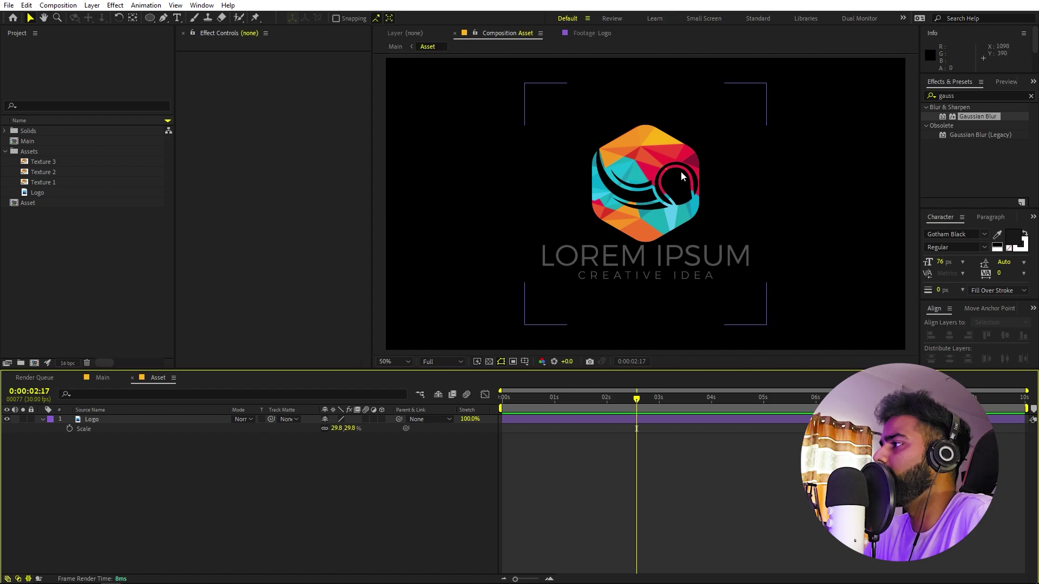
left_click(102, 378)
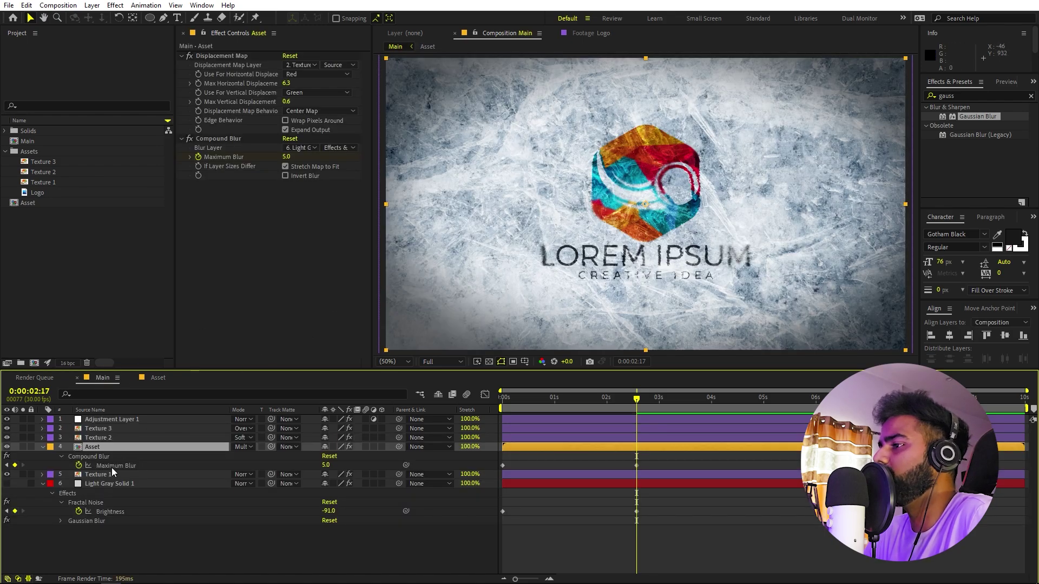
- Try the Normal blending mode on the Asset layer, inspect the logo's colors, and return the layer to Multiply
left_click(248, 448)
left_click(315, 110)
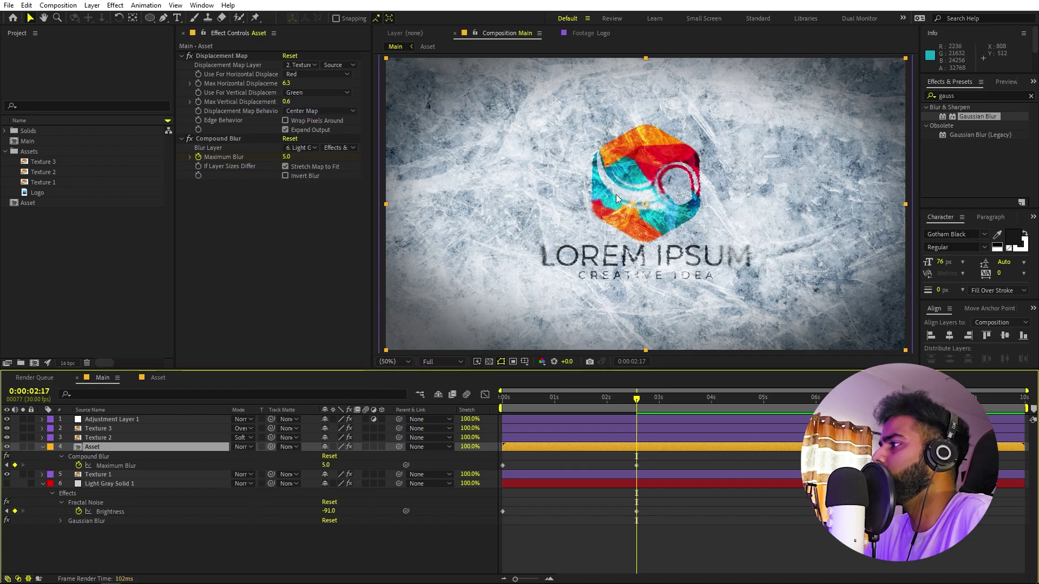
scroll(617, 197, "up", 2)
scroll(595, 146, "down", 2)
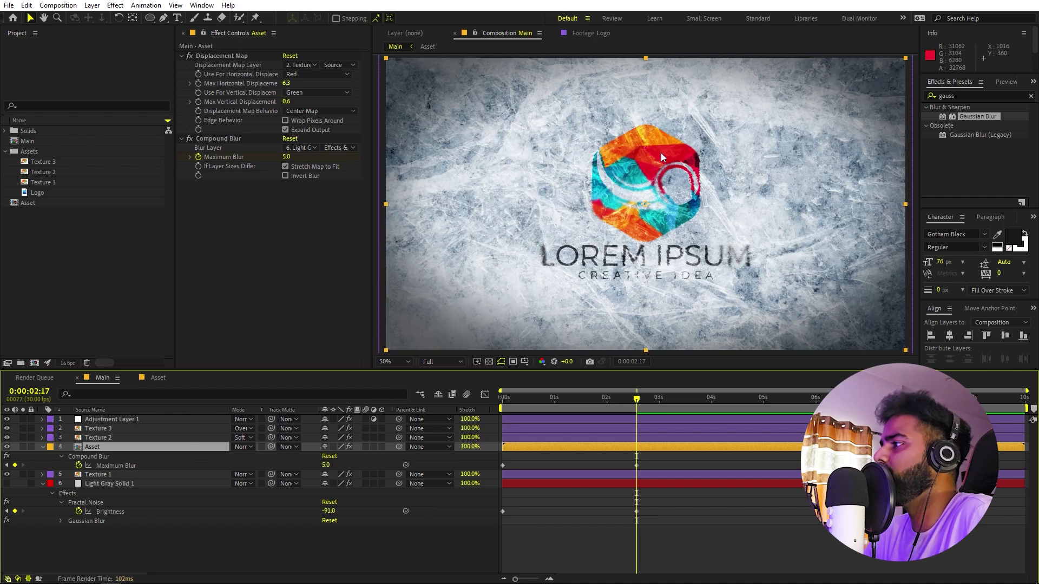
left_click(248, 447)
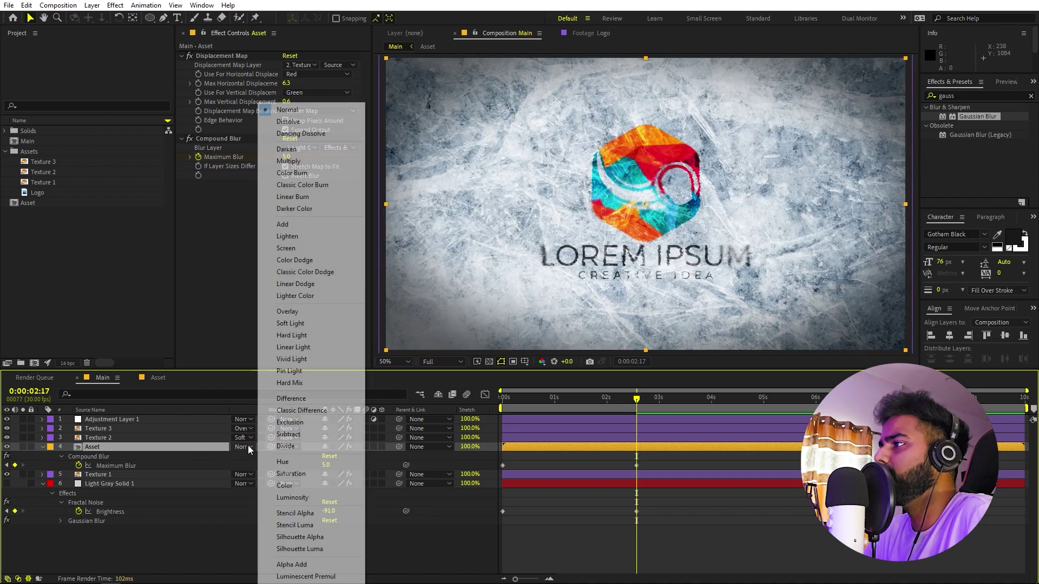
left_click(289, 161)
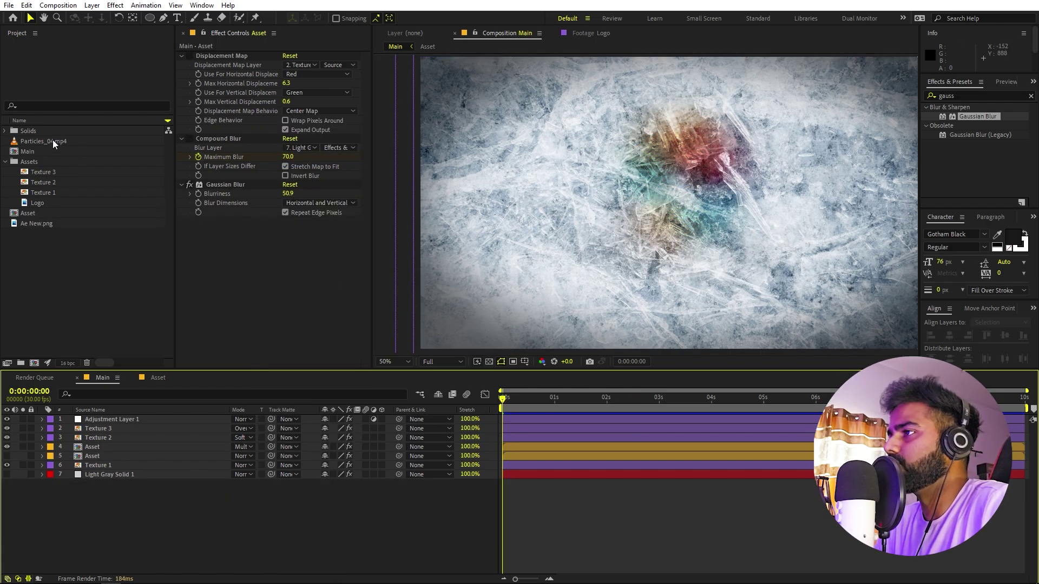
- Add Particles_04.mp4 above all layers in Main, scale it to 155.7%, and set its blending mode to Screen
left_click_drag(53, 140, 134, 416)
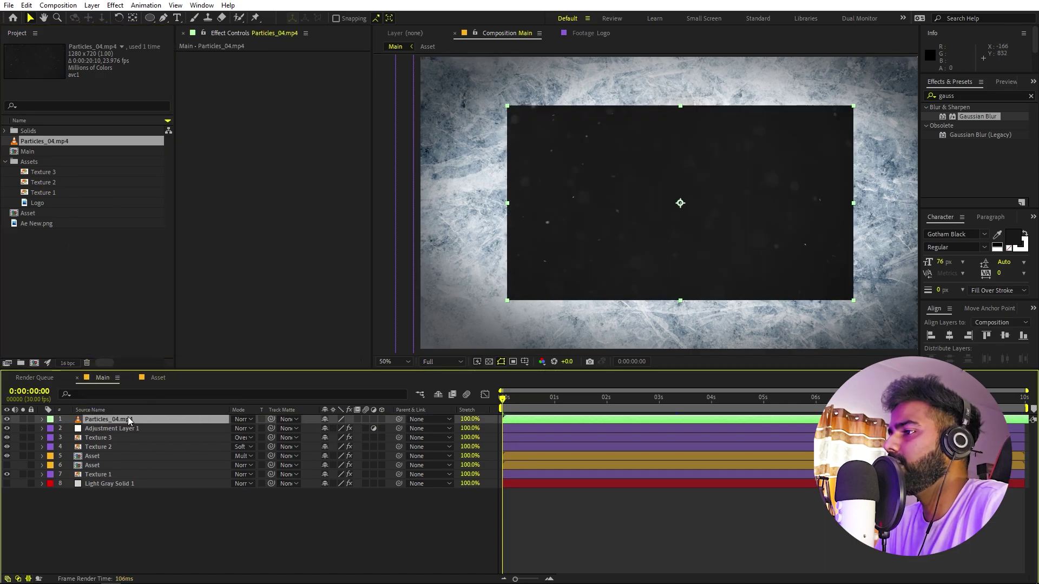
key("s")
left_click_drag(340, 428, 659, 450)
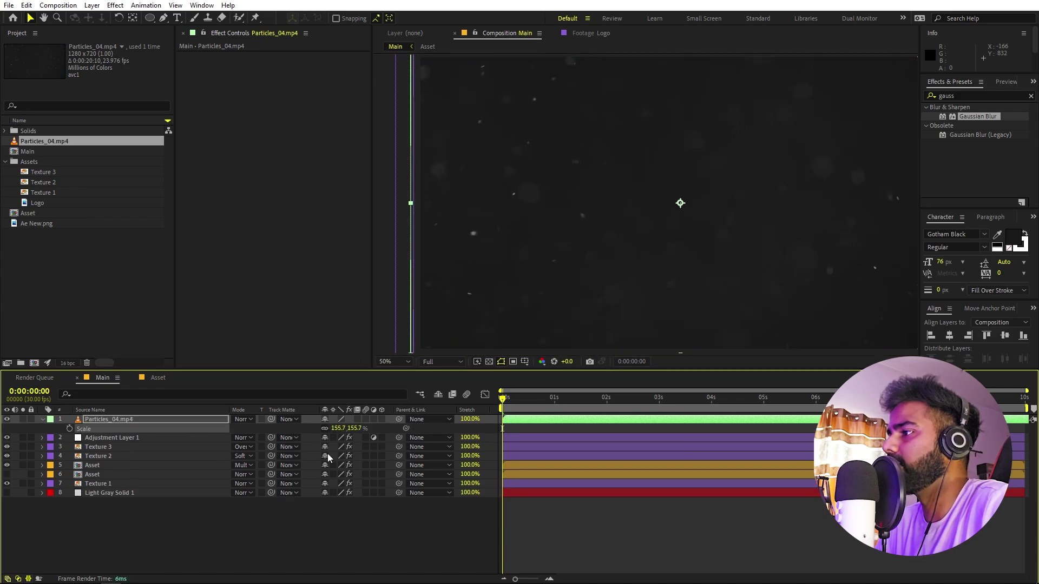
left_click(249, 421)
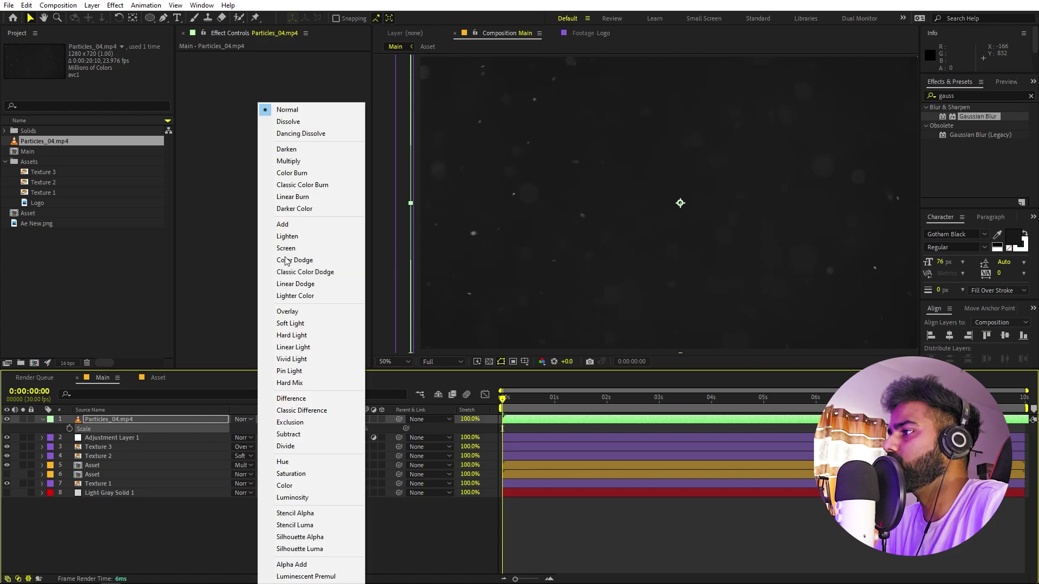
left_click(287, 249)
- Apply the Curves effect to the Particles_04.mp4 layer and shape its RGB curve into an S-curve for more contrast
key("ctrl+5")
type("curves")
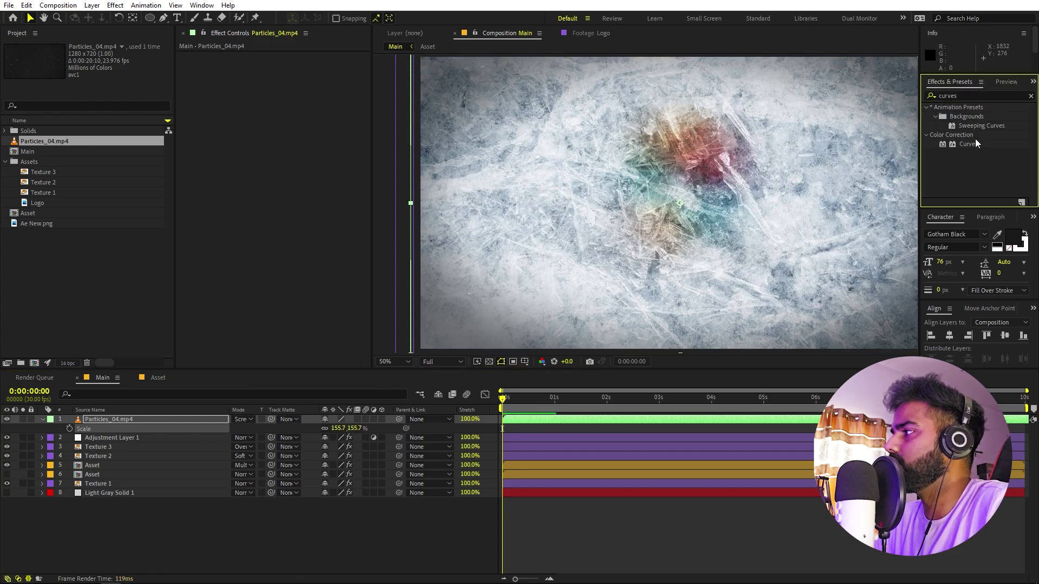
left_click_drag(972, 142, 162, 425)
left_click_drag(307, 124, 292, 130)
mouse_move(256, 174)
left_mouse_down()
mouse_move(244, 176)
mouse_move(250, 190)
left_mouse_up()
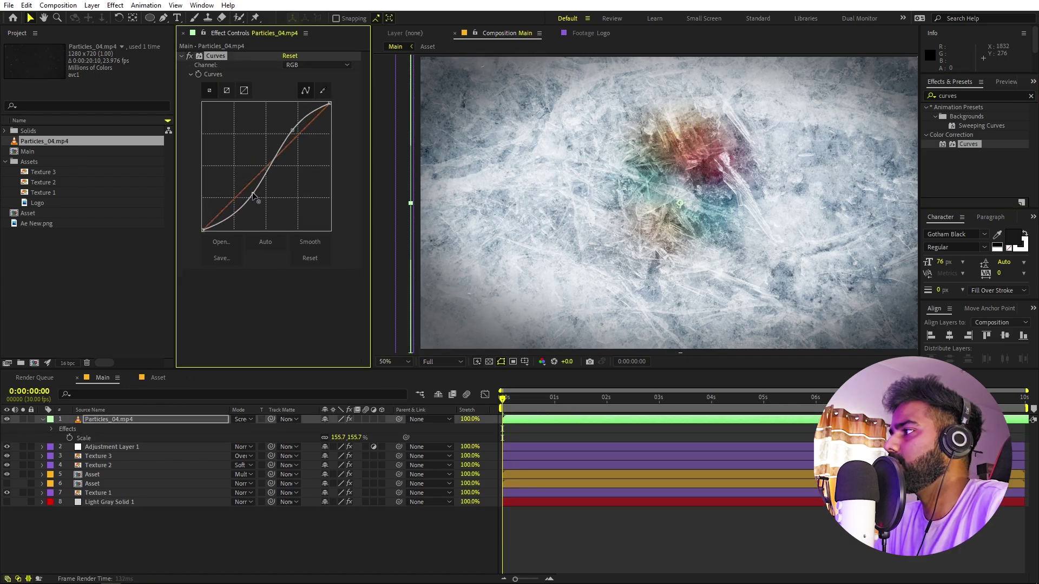
left_click(599, 417)
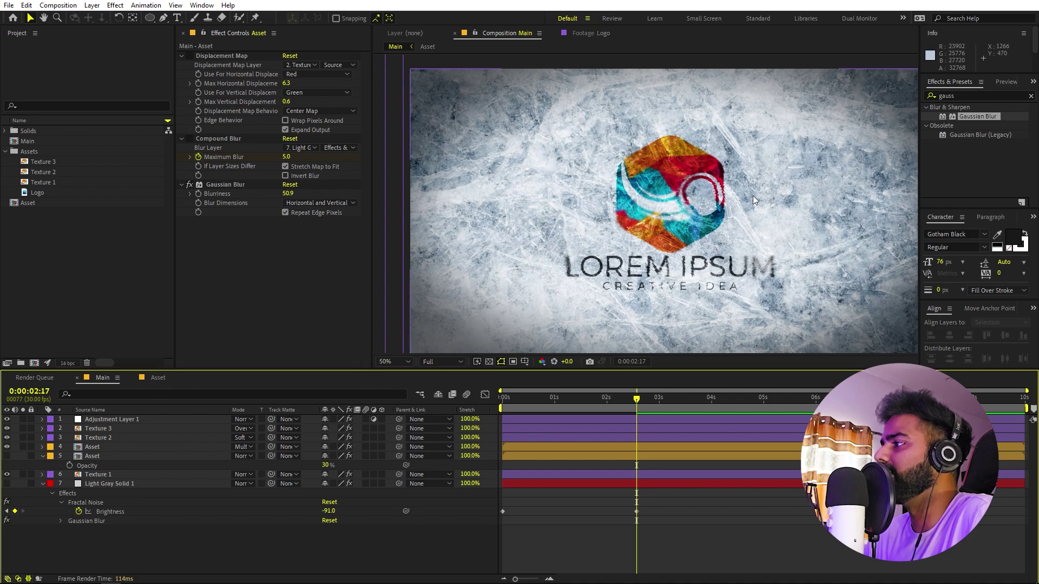
- Place Ae New.png in the Asset composition, scale it to 43%, and hide the Logo layer
left_click(160, 377)
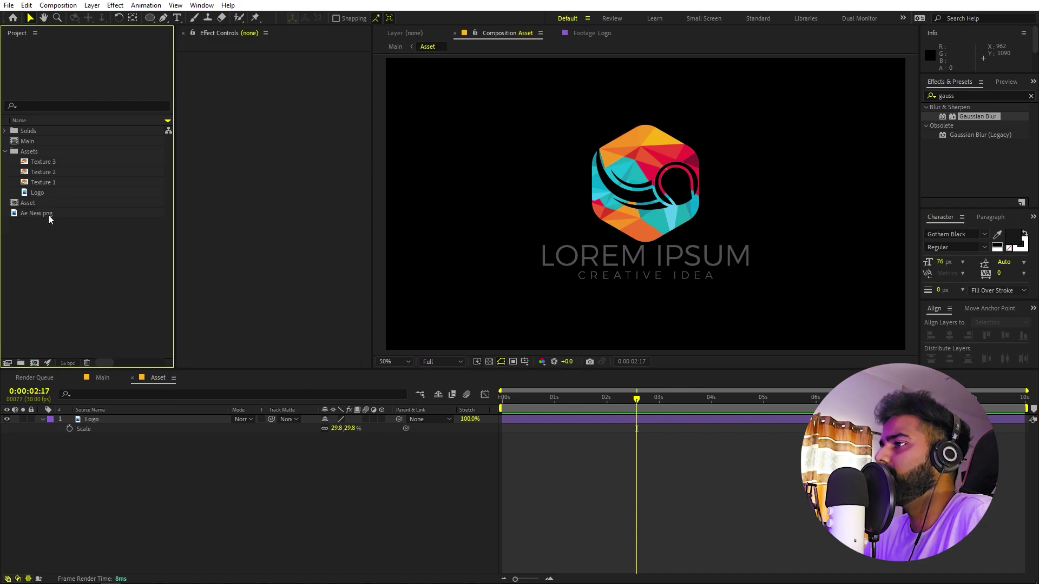
left_click_drag(48, 216, 100, 417)
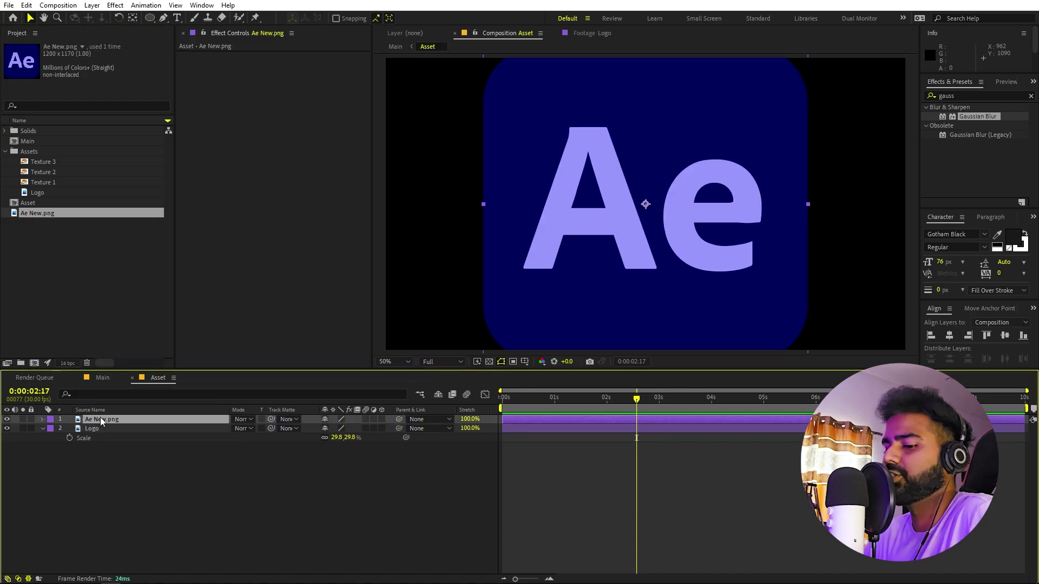
key("s")
left_click_drag(339, 428, 313, 428)
left_click(7, 438)
left_click_drag(335, 428, 331, 428)
- Play back the Main composition and inspect the Ae logo's reveal up close
left_click(103, 377)
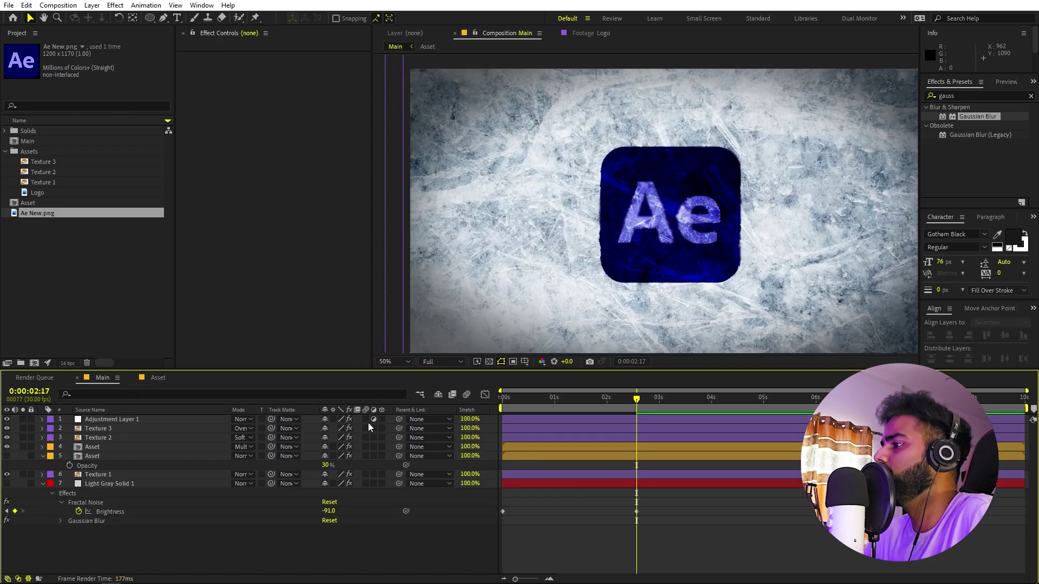
key("space")
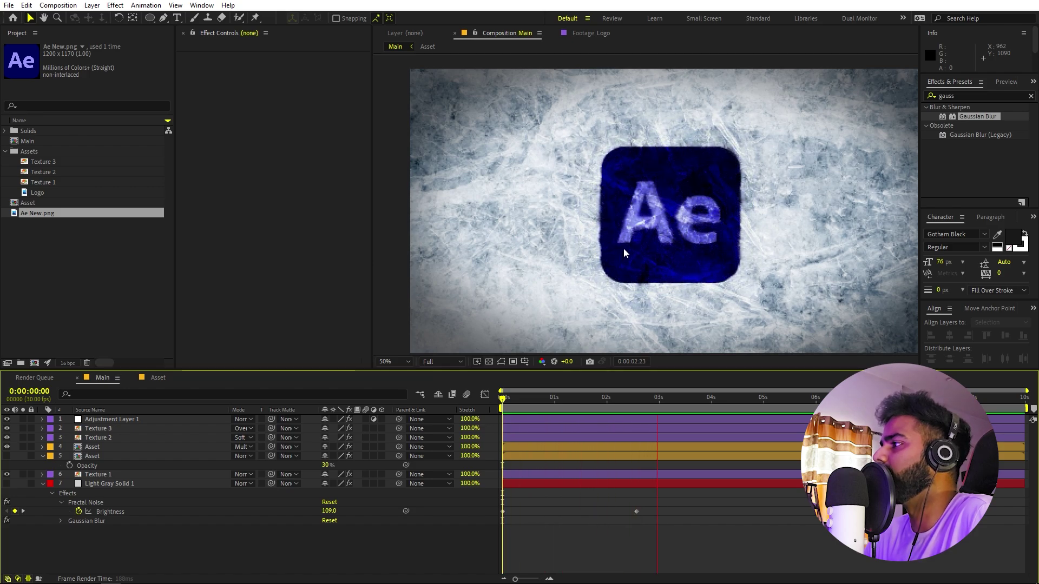
scroll(644, 225, "up", 2)
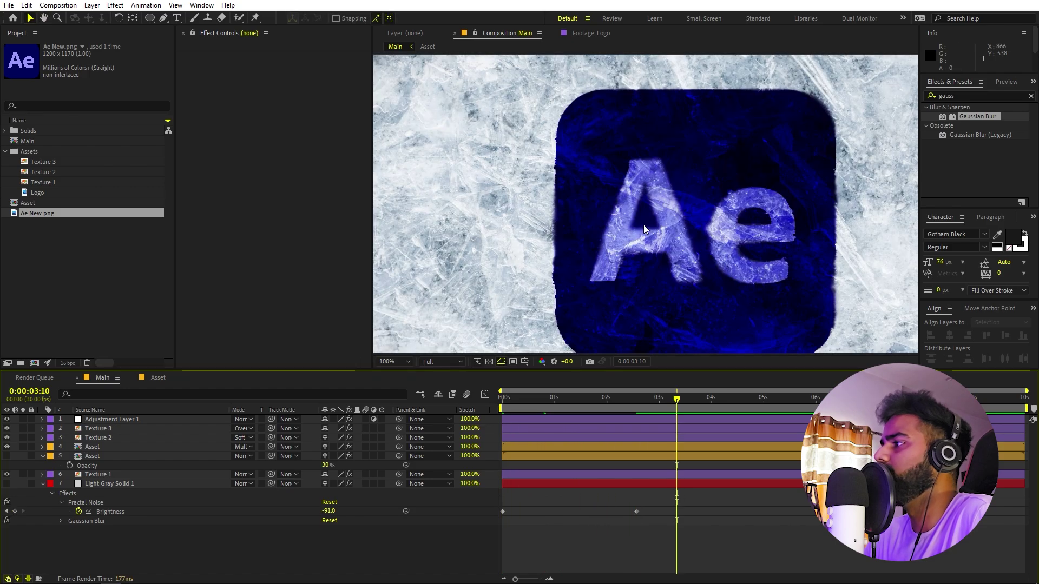
- Set the Fractal Noise Offset Turbulence on Light Gray Solid 1 to 989, 538 by repositioning its point over the logo
left_click(118, 457)
left_click(105, 485)
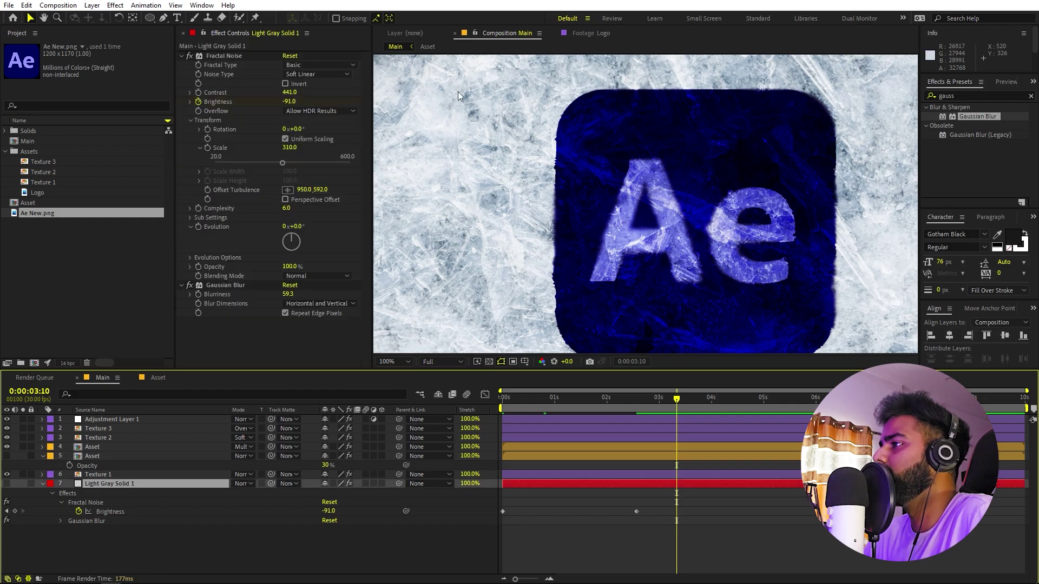
left_click(287, 190)
left_click(606, 173)
left_click_drag(677, 221, 710, 225)
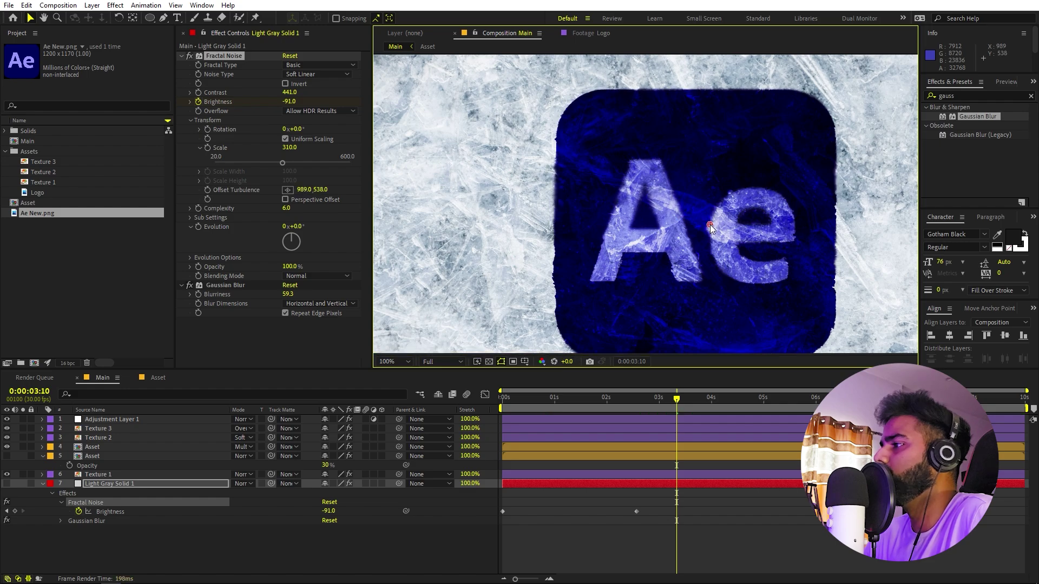
- Set the visible Asset layer's blending mode to Normal and check the Ae logo on the ice
left_click(129, 457)
left_click(186, 447)
left_click(242, 447)
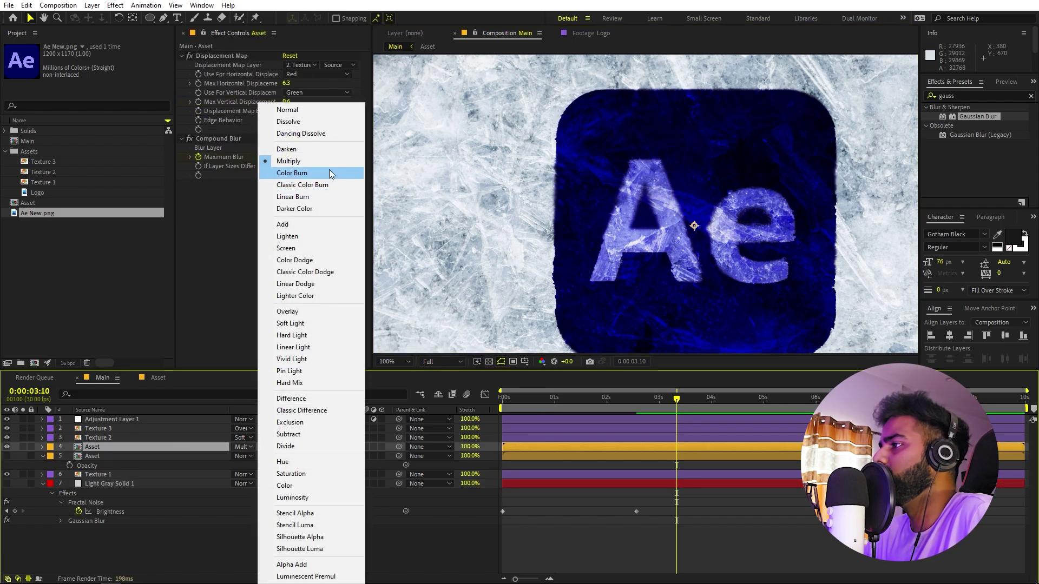
left_click(288, 110)
scroll(716, 219, "down", 2)
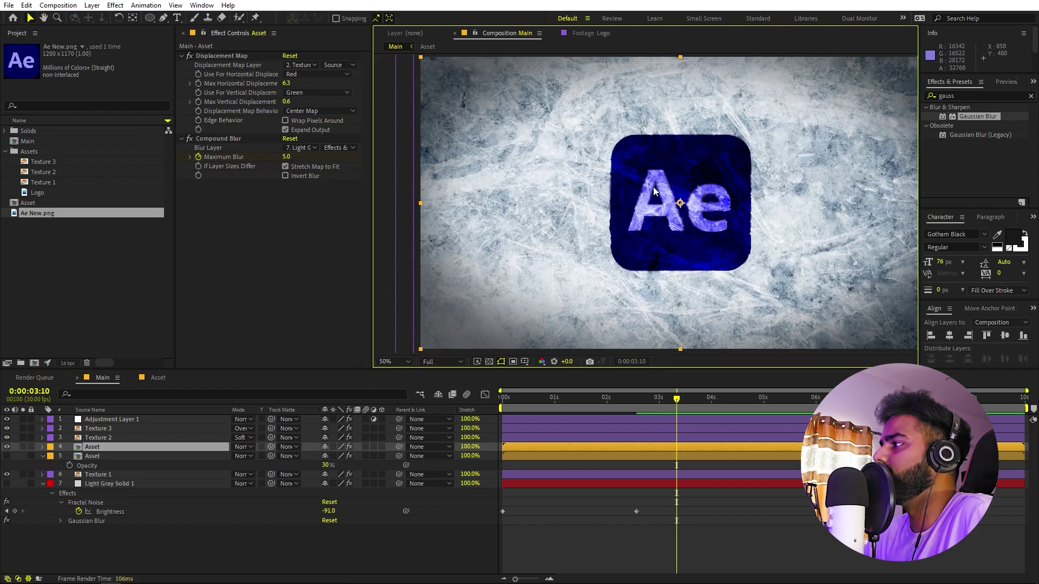
- Bring back the original logo in the Asset composition and set the upper Asset layer's blending mode to Multiply
left_click(158, 377)
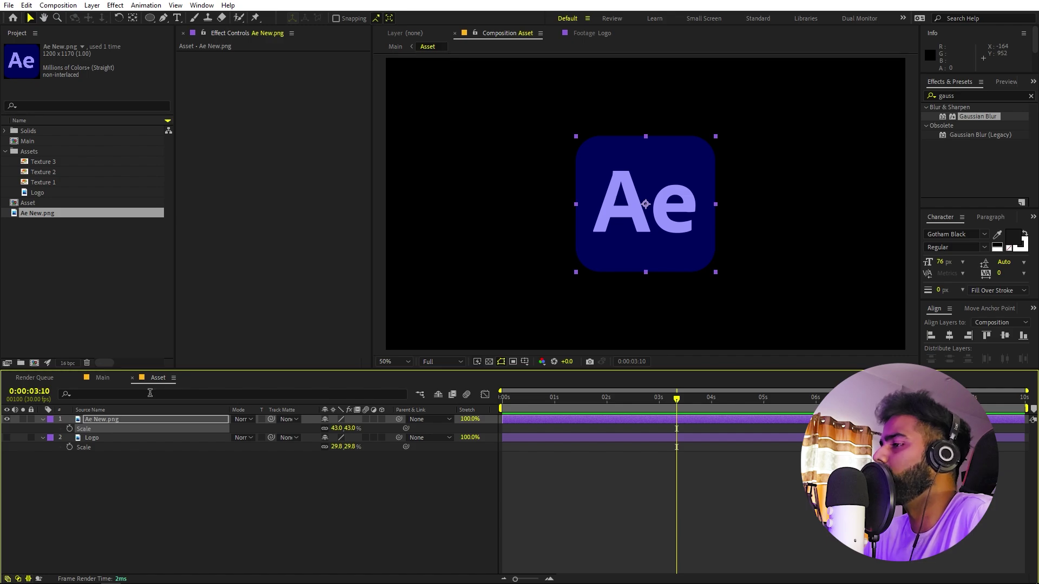
left_click(102, 378)
left_click(180, 439)
left_click(176, 446)
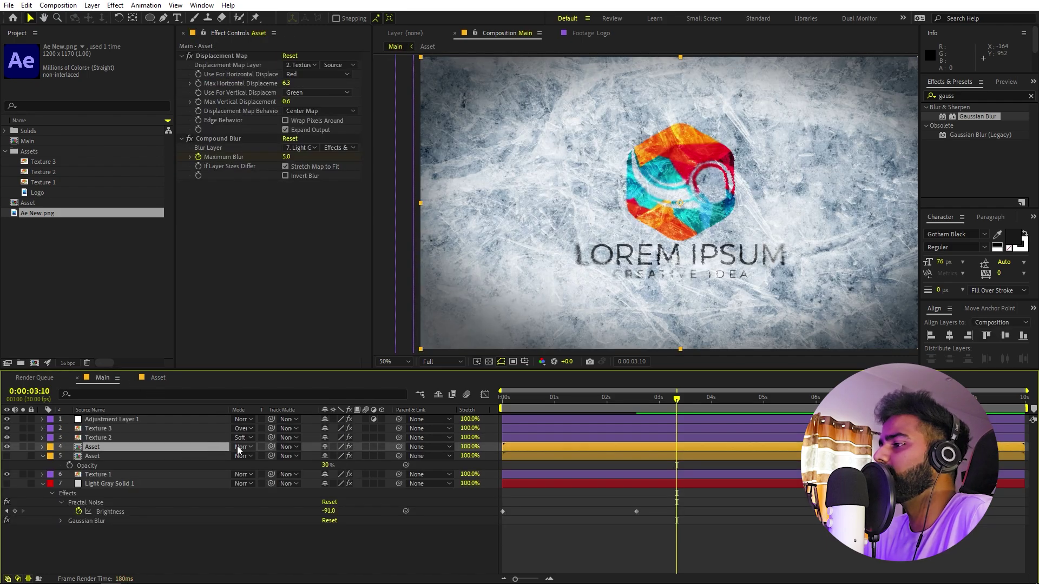
left_click(242, 447)
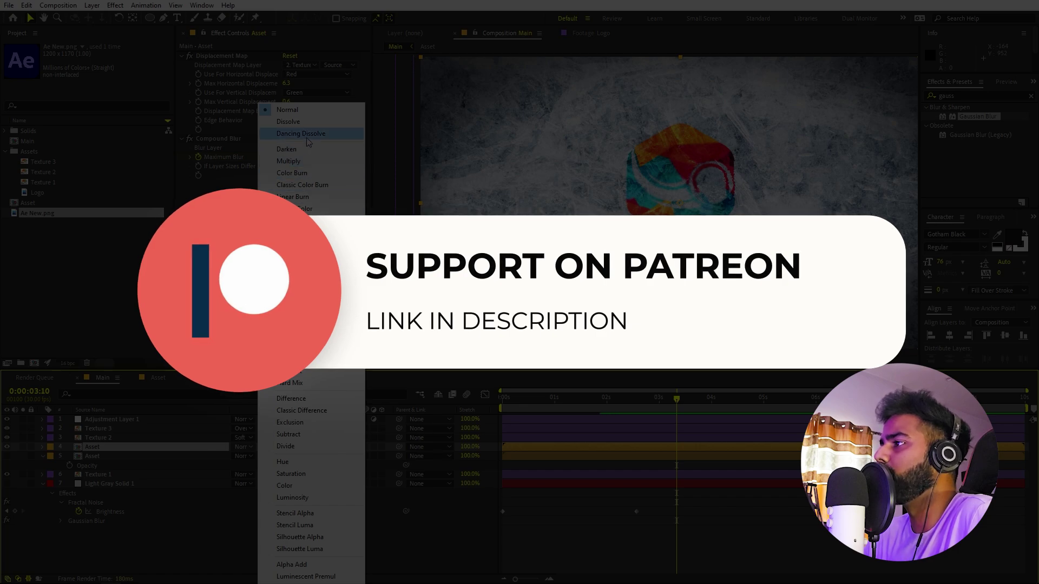
left_click(302, 161)
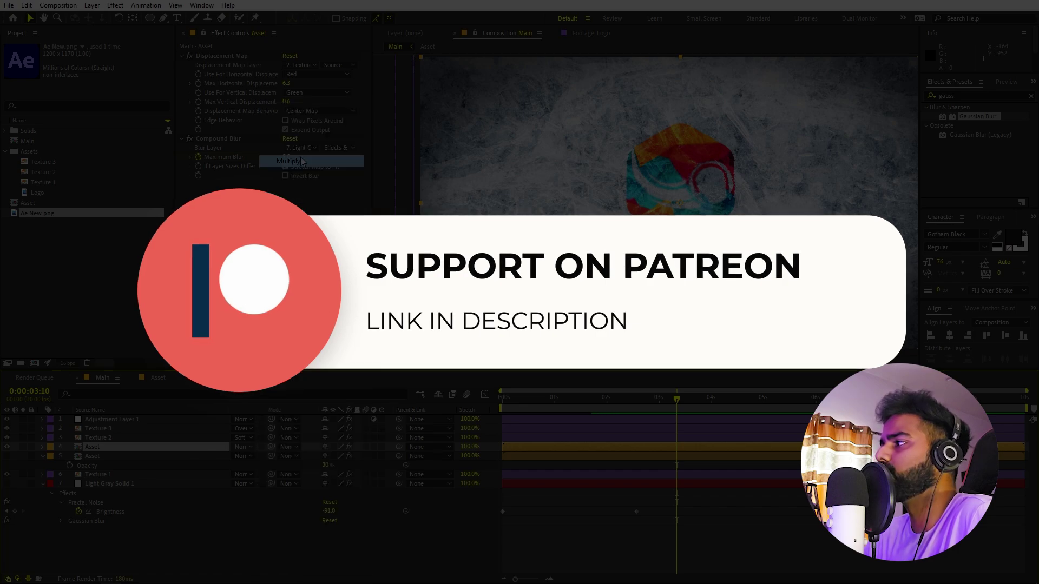
left_click(659, 534)
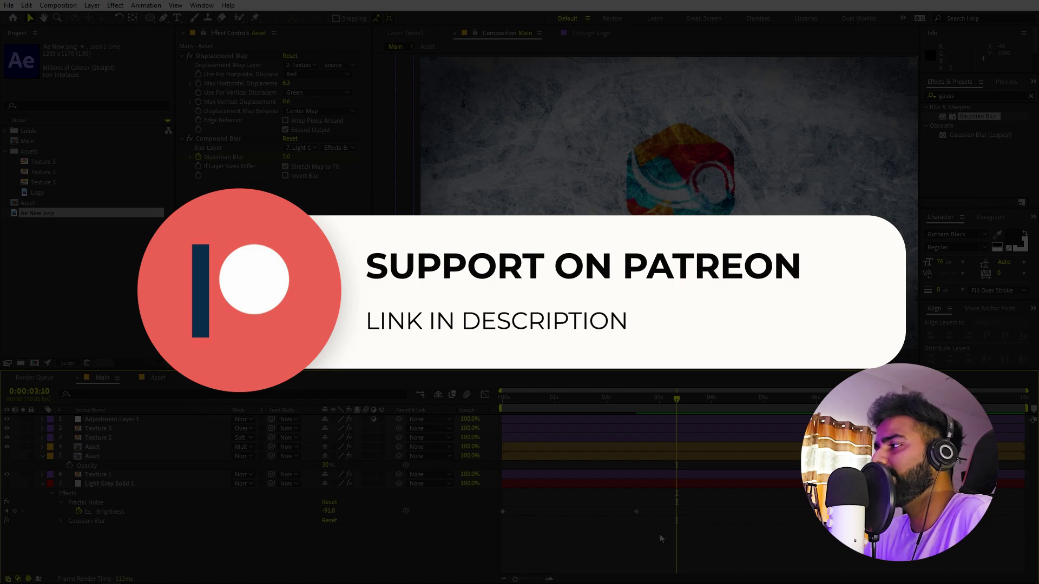